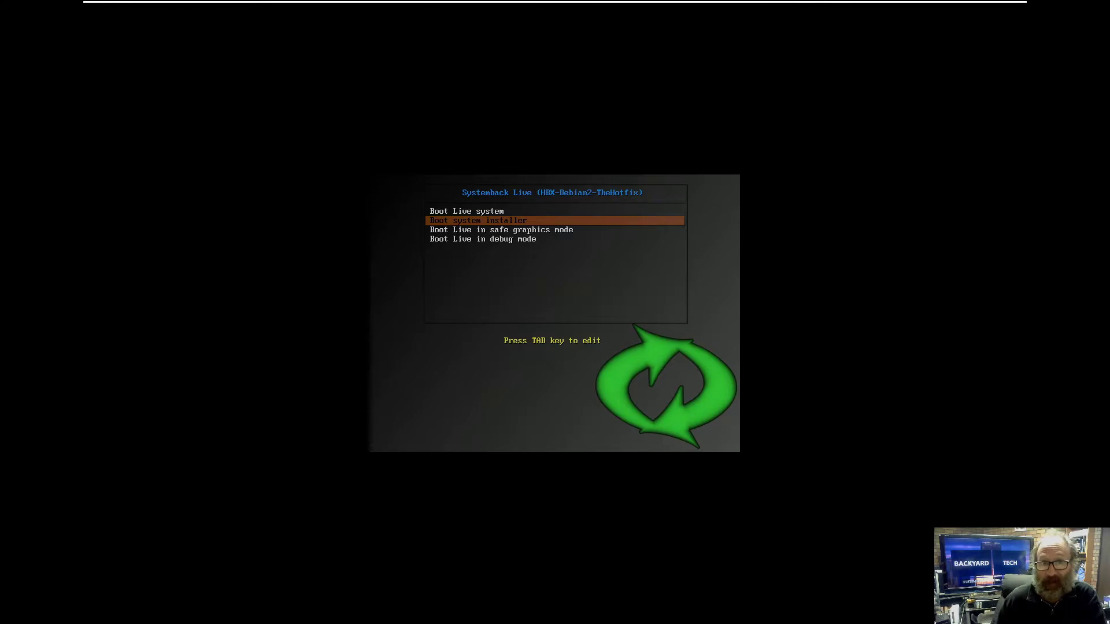
# Boot the system installer and log in as live with the live account password
pyautogui.press('Return')
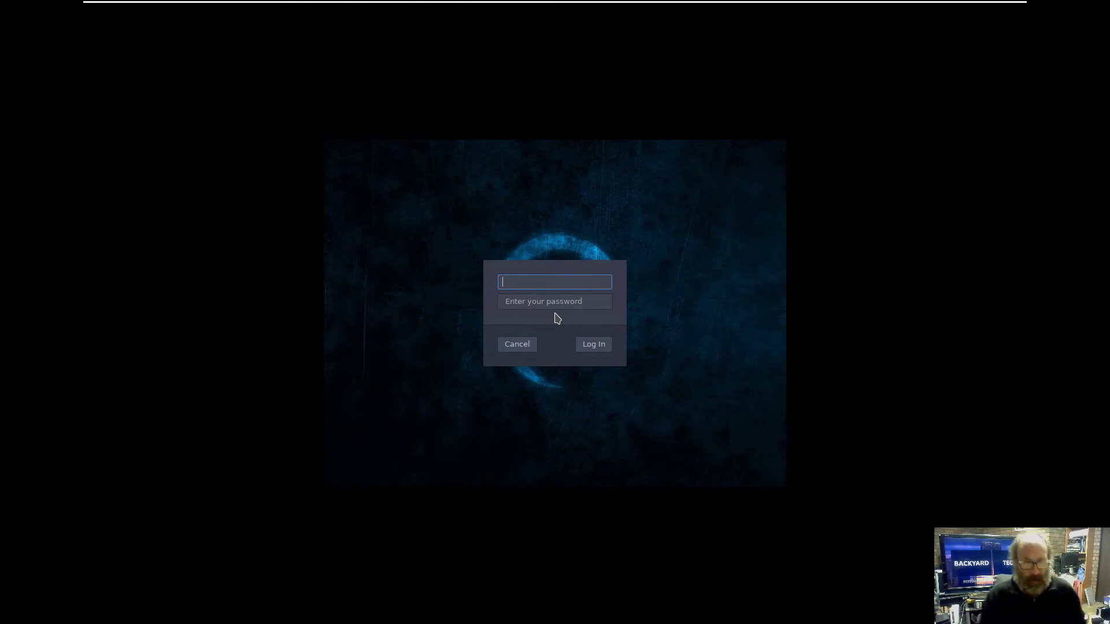
pyautogui.write('live')
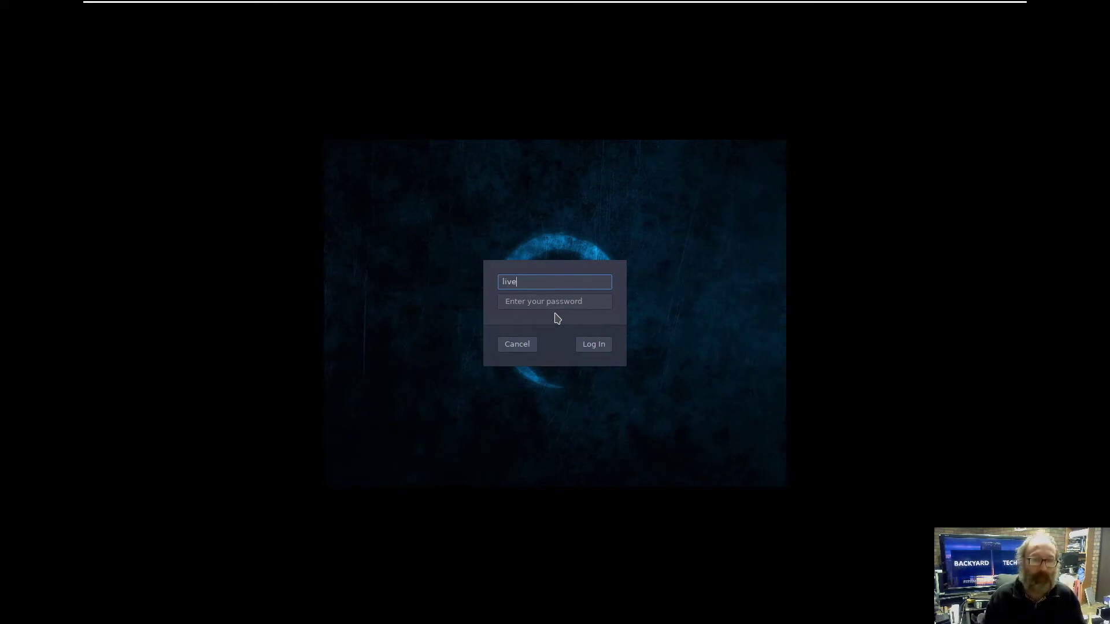
pyautogui.press('Tab')
pyautogui.write('live')
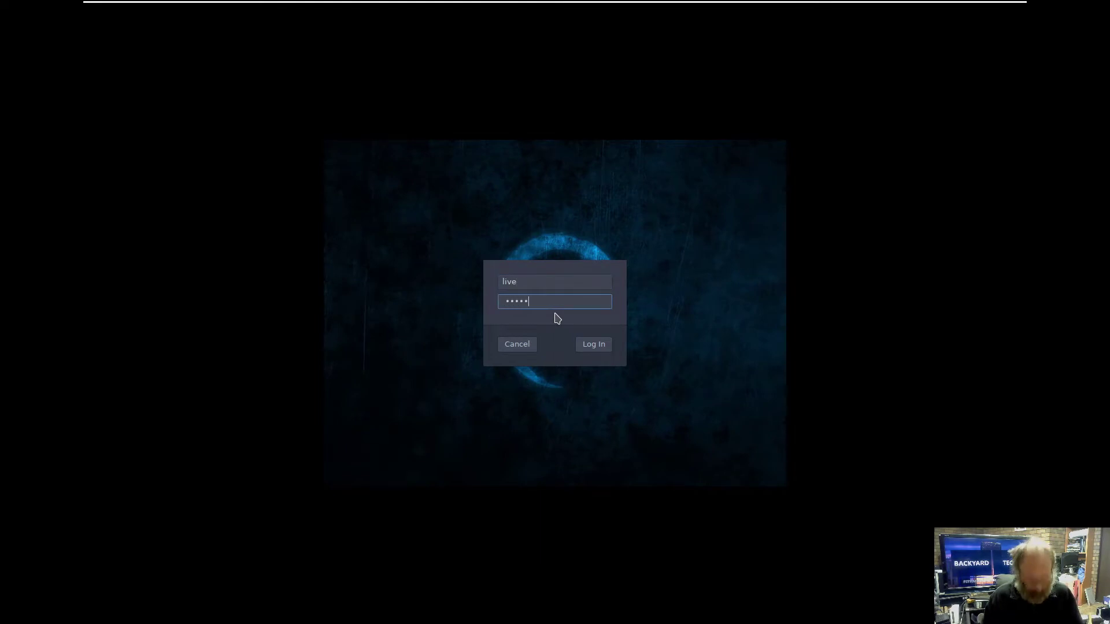
pyautogui.press('Return')
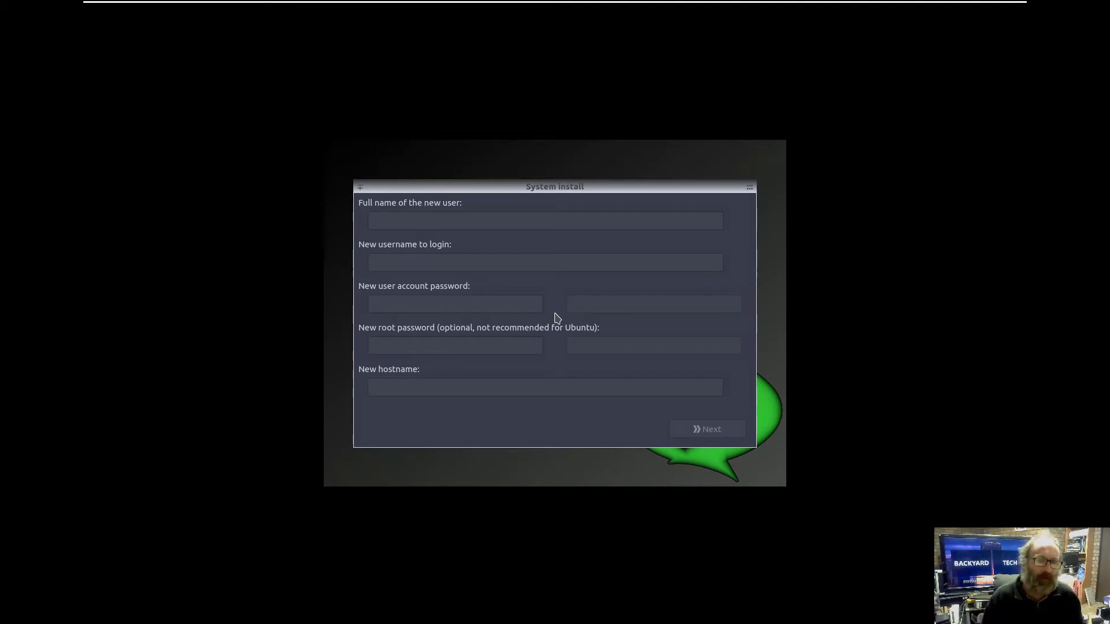
# Set the new user's full name to Backyard and the login username to backyard
pyautogui.write('B')
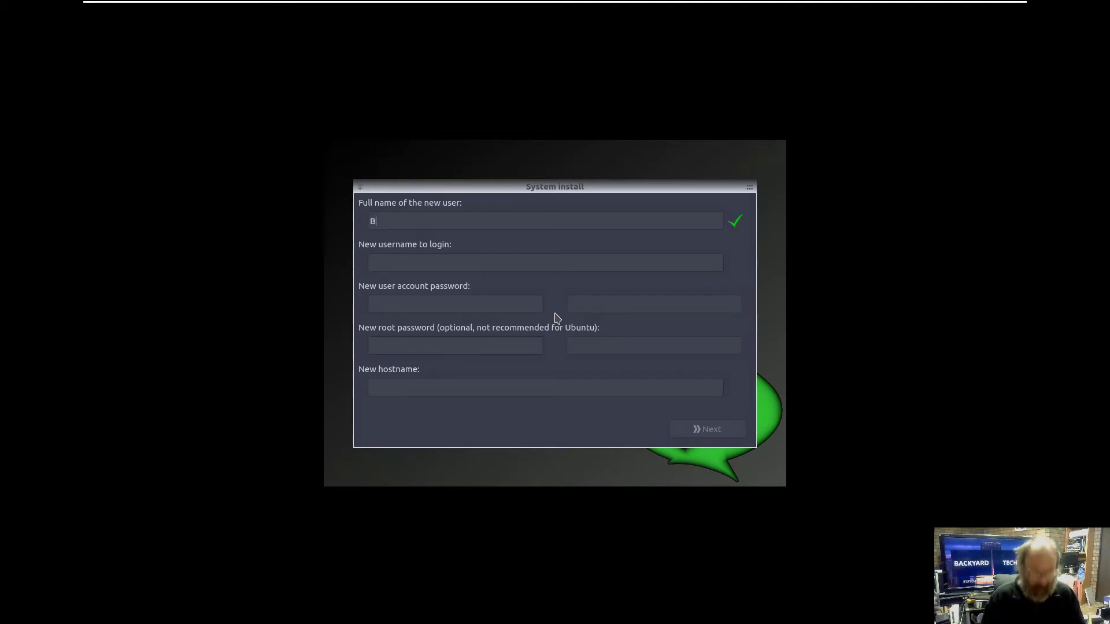
pyautogui.write('ackyard')
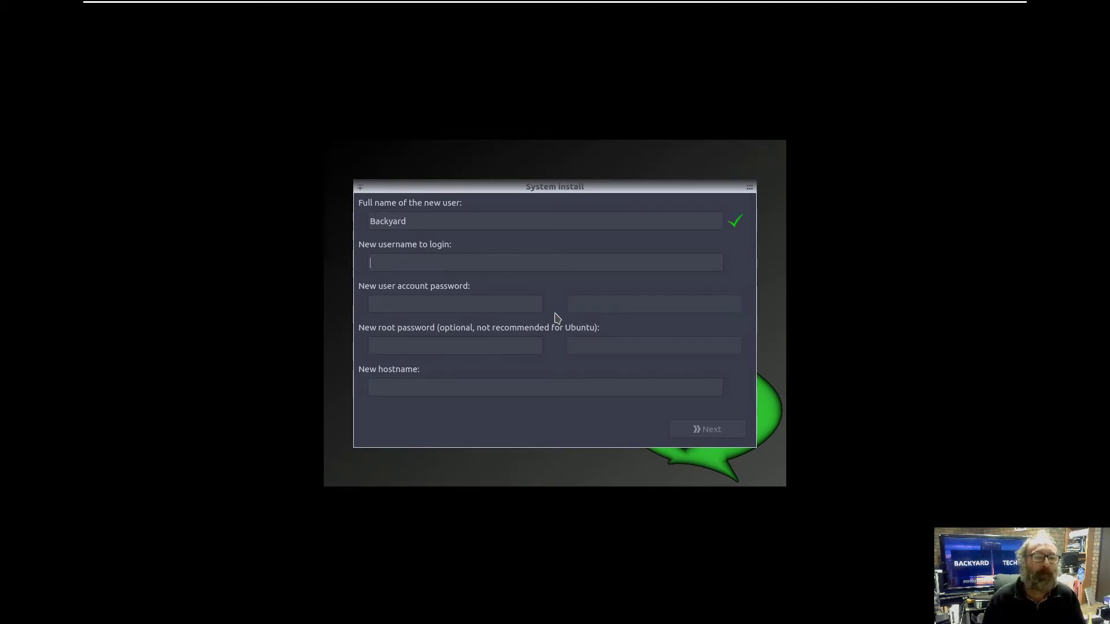
pyautogui.press('Tab')
pyautogui.write('backyards')
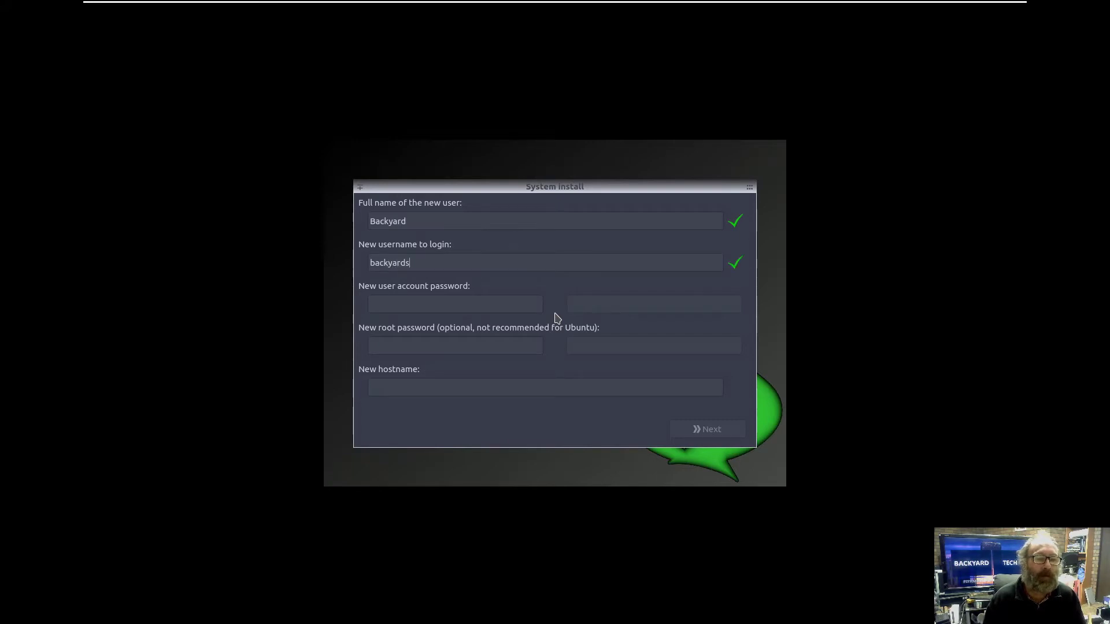
pyautogui.press('Tab')
pyautogui.write('******')
pyautogui.press('Tab')
pyautogui.write('******')
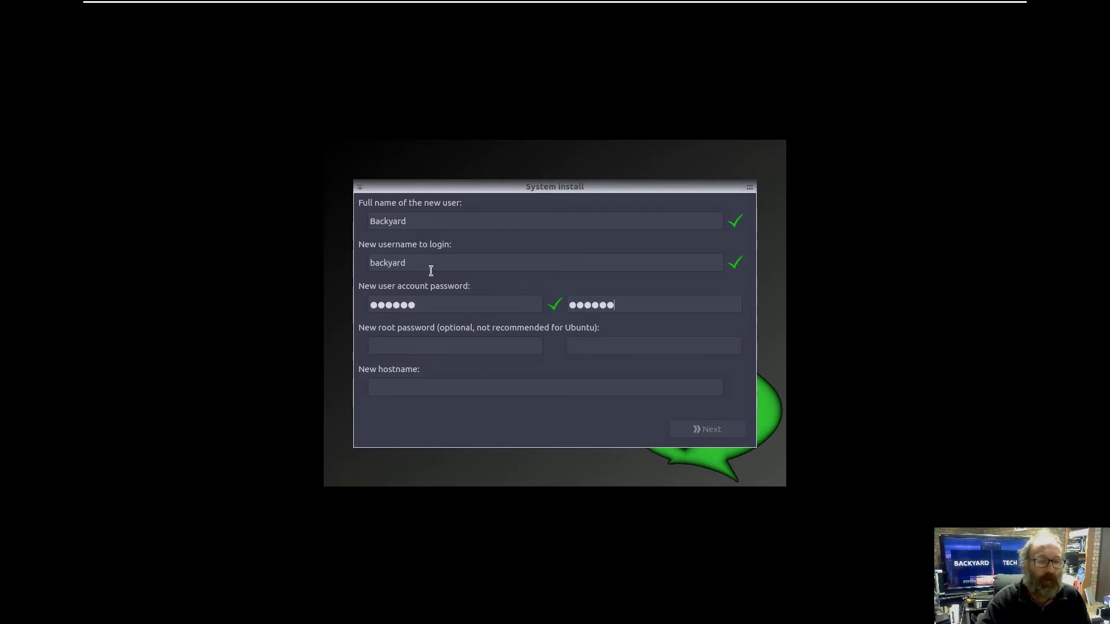
pyautogui.press('BackSpace')
pyautogui.press('BackSpace')
pyautogui.press('BackSpace')
pyautogui.press('BackSpace')
pyautogui.press('BackSpace')
pyautogui.press('BackSpace')
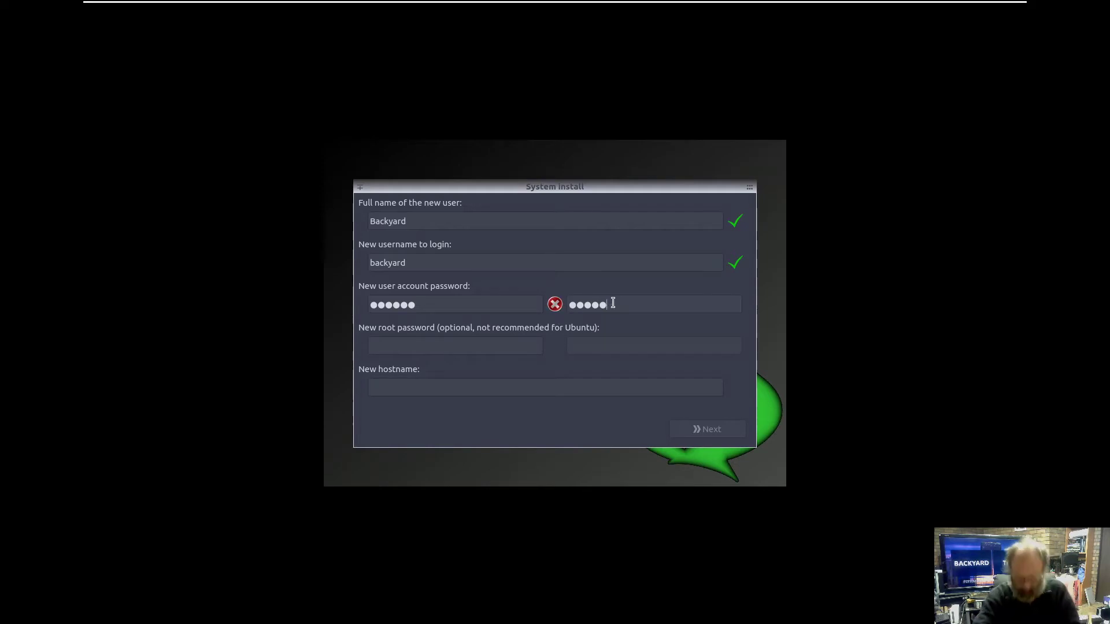
pyautogui.moveTo(422, 300); pyautogui.dragTo(354, 304)
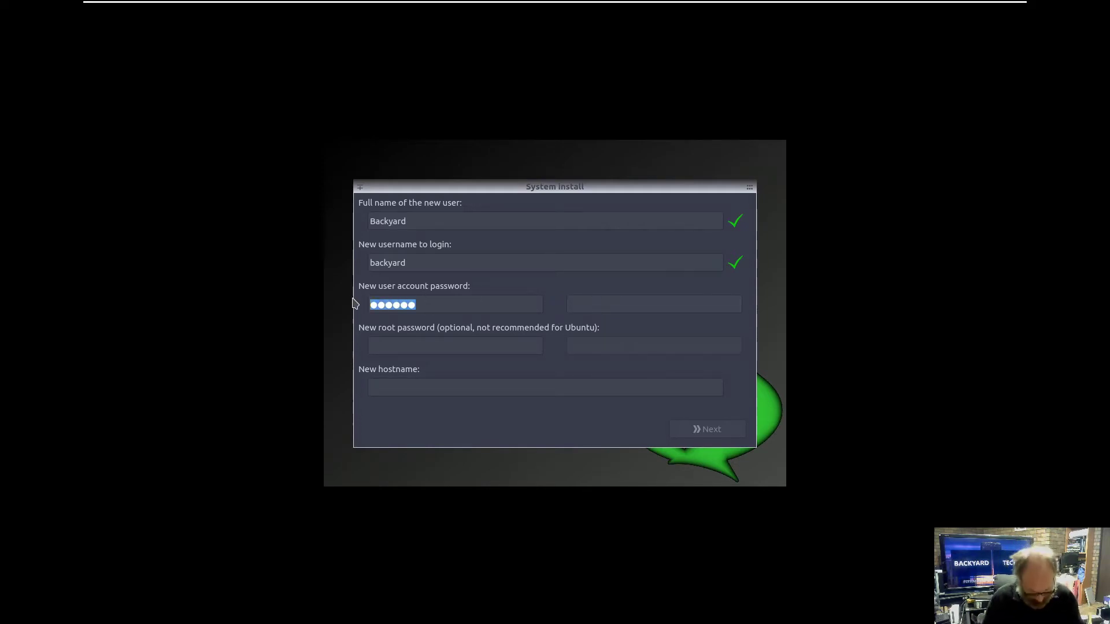
pyautogui.write('******')
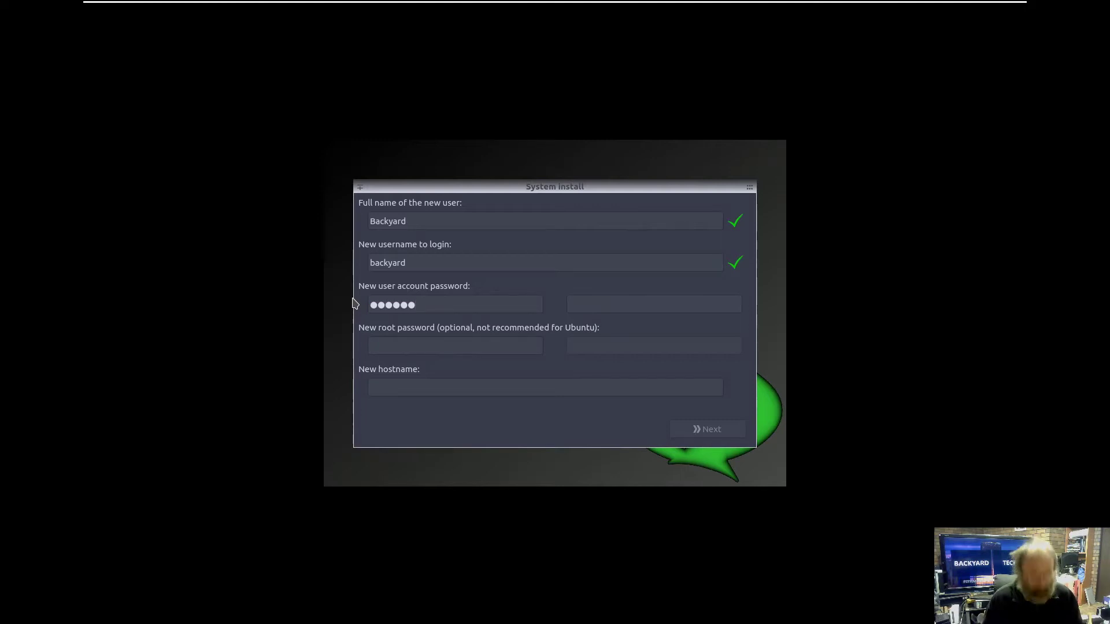
pyautogui.press('BackSpace')
pyautogui.press('BackSpace')
pyautogui.press('BackSpace')
pyautogui.press('BackSpace')
pyautogui.press('BackSpace')
pyautogui.press('BackSpace')
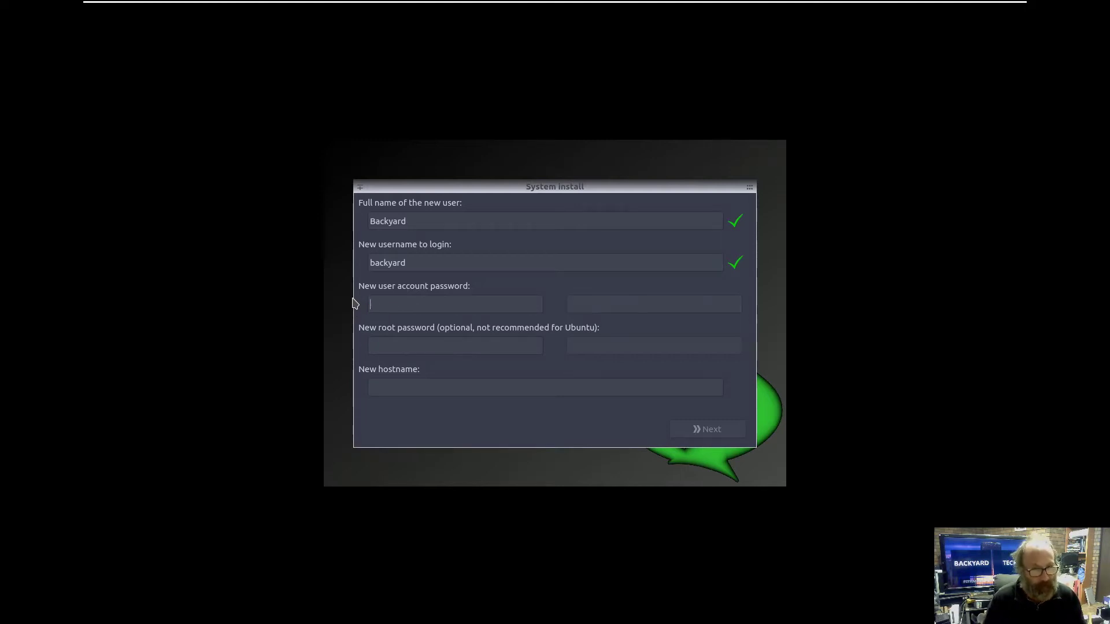
# Enter and confirm the new user account password
pyautogui.write('******')
pyautogui.press('Tab')
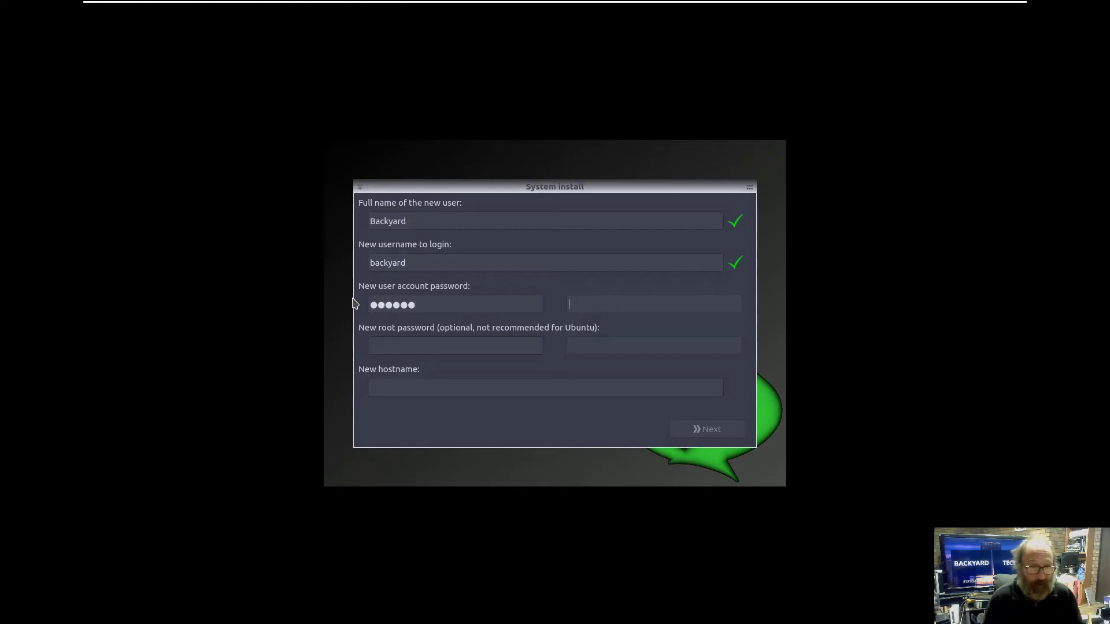
pyautogui.write('******')
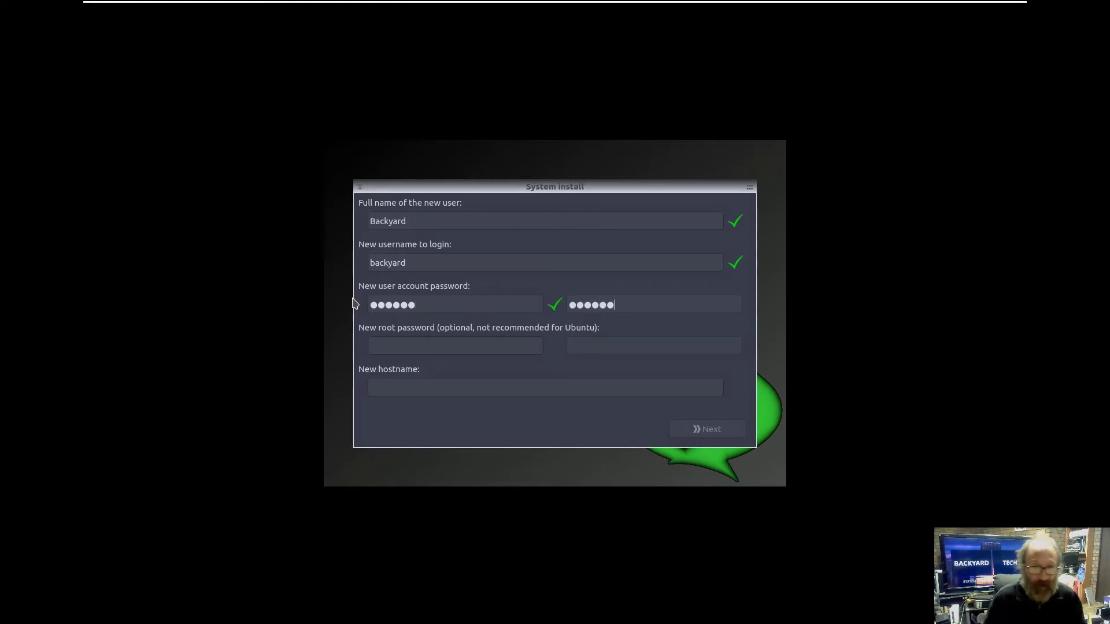
# Set the new hostname to hbxdebian2hotfix-vm and continue to the partition settings
pyautogui.write('hbxdebian')
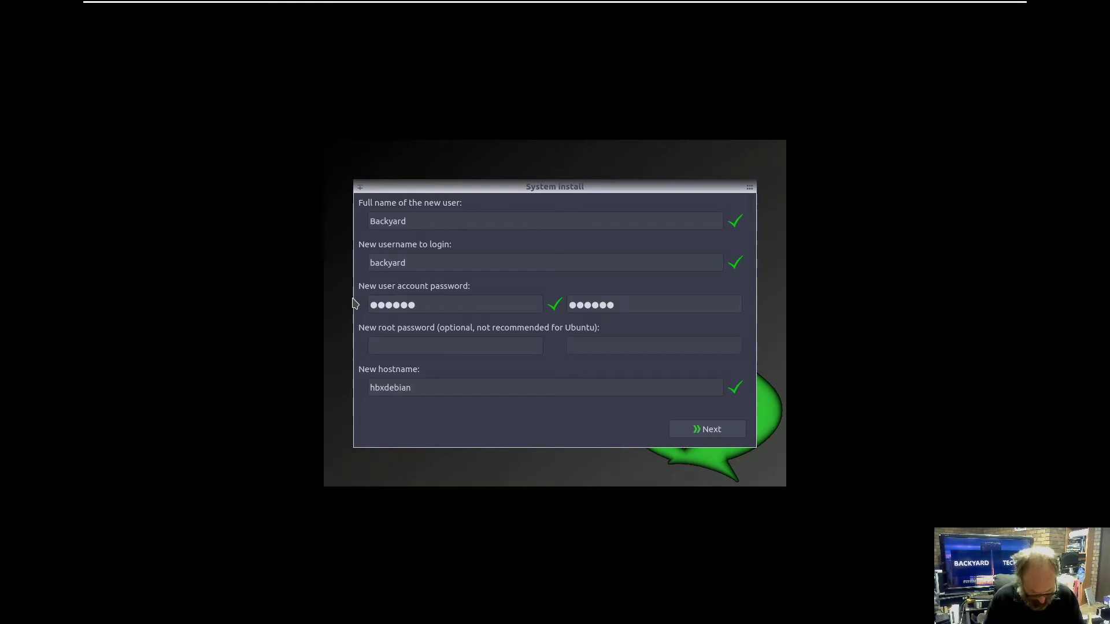
pyautogui.write('2hotf')
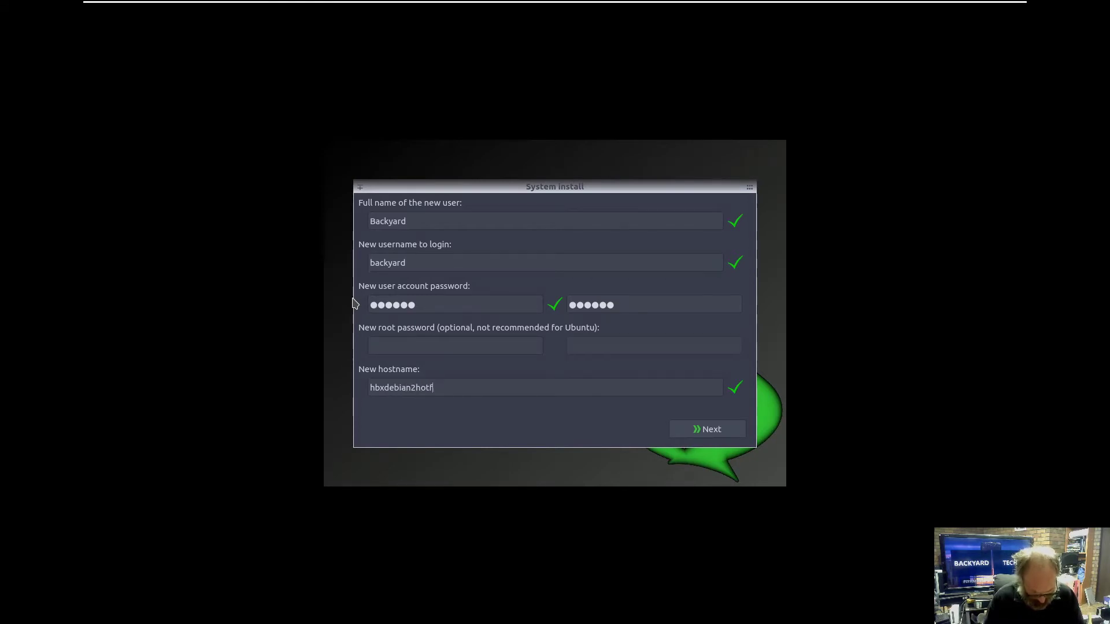
pyautogui.write('ix-vm')
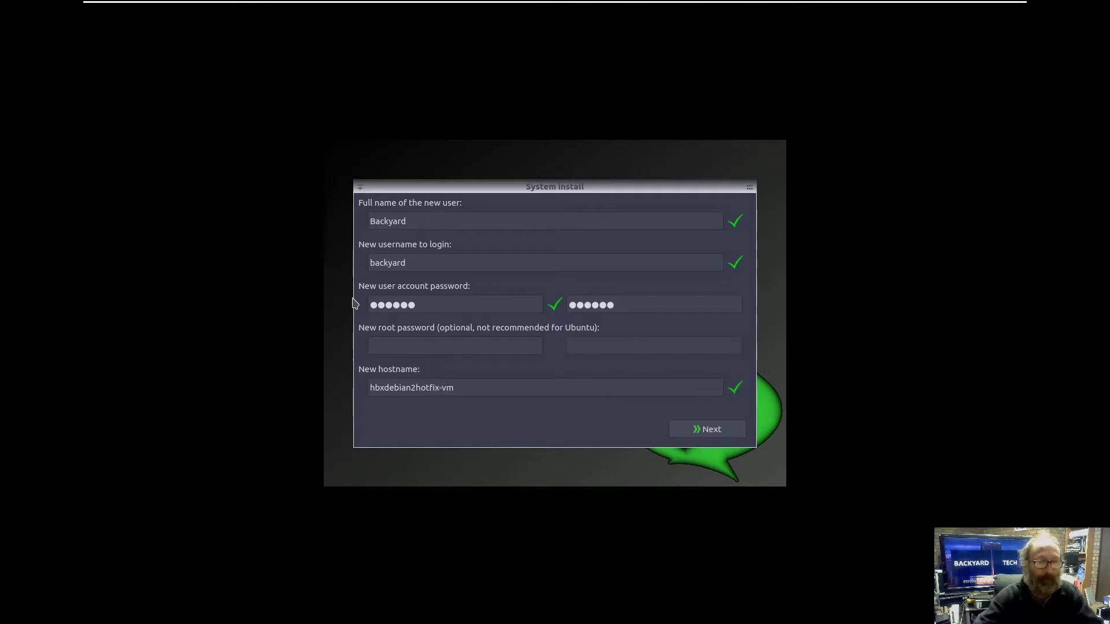
pyautogui.click(686, 429)
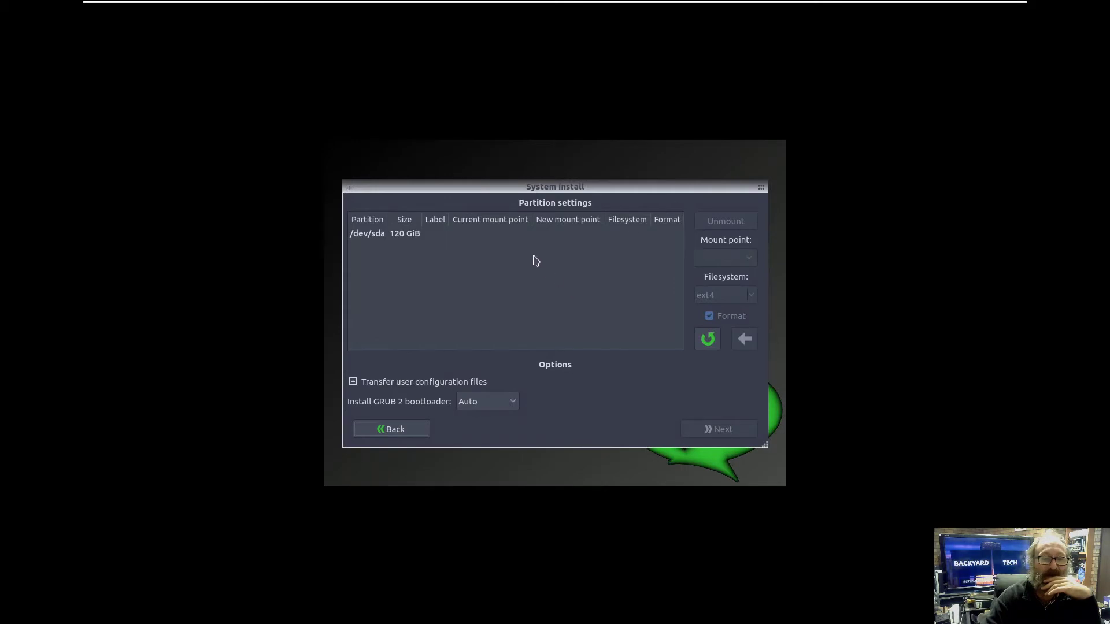
# Prepare the /dev/sda disk and create a single 120 GiB partition from its unallocated space
pyautogui.click(549, 233)
pyautogui.click(726, 246)
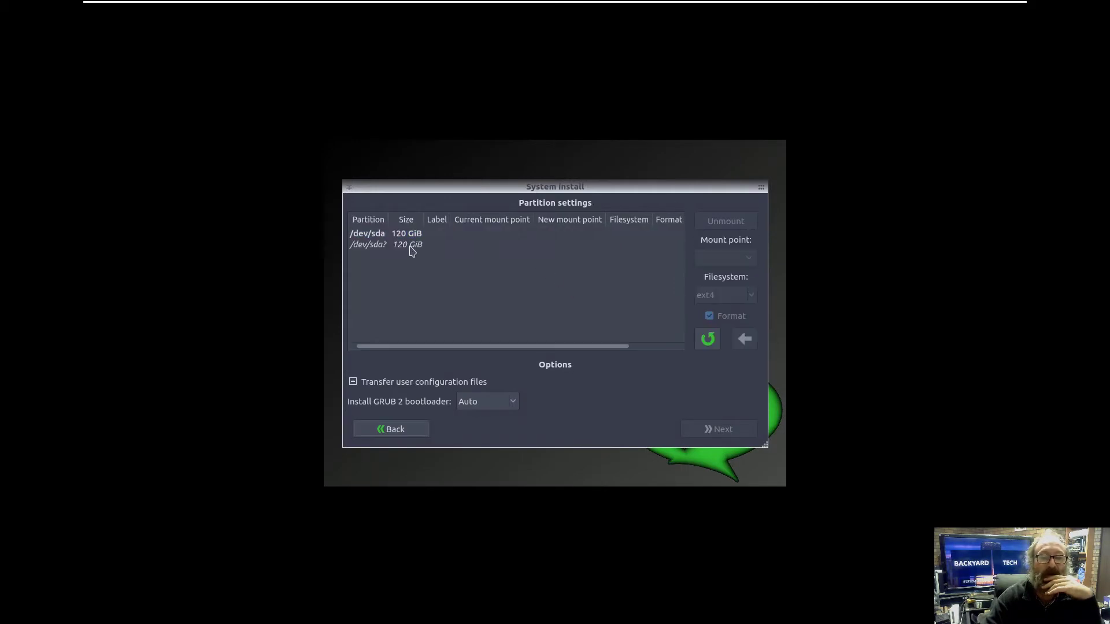
pyautogui.click(416, 246)
pyautogui.click(744, 261)
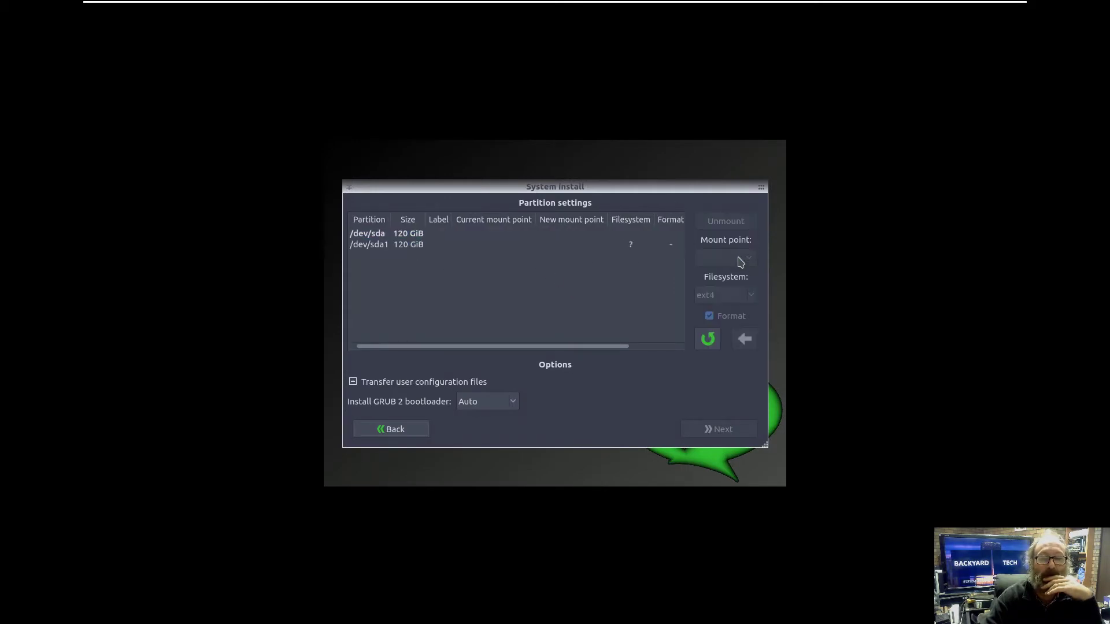
# Assign the new /dev/sda1 partition the mount point / with the ext4 filesystem and formatting enabled
pyautogui.click(510, 248)
pyautogui.click(749, 257)
pyautogui.click(705, 269)
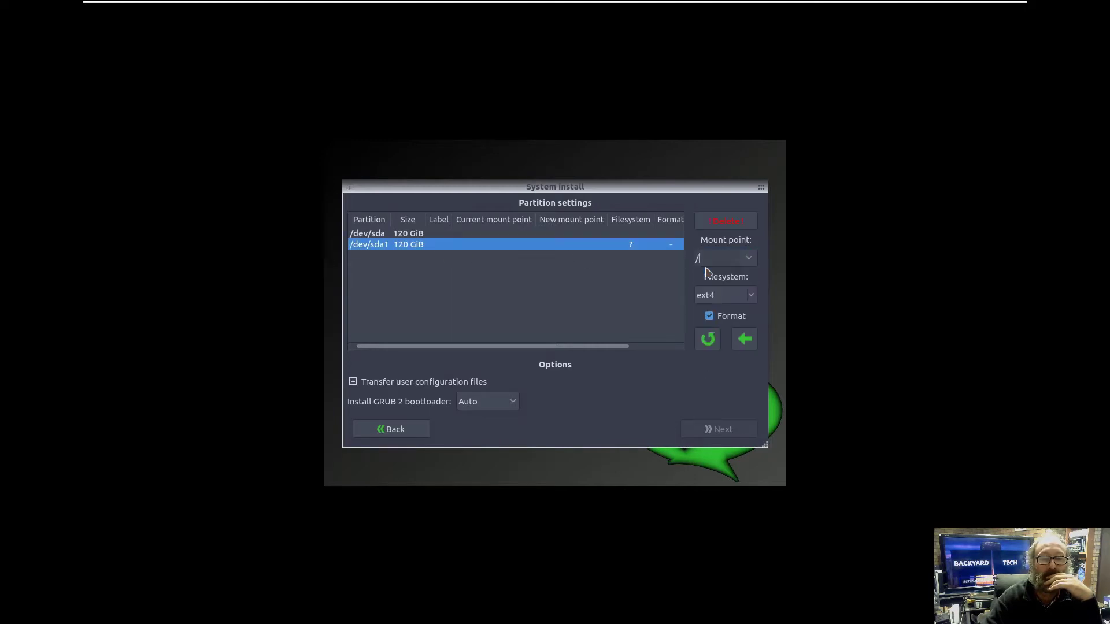
pyautogui.click(745, 339)
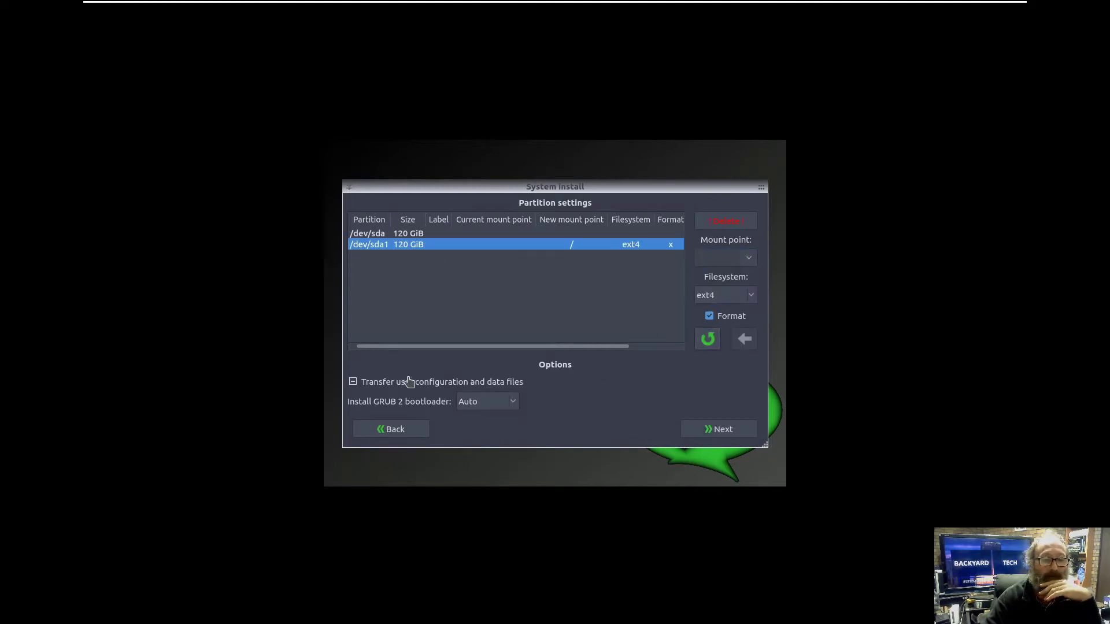
# Set the options for transferring user configuration and data files and for the GRUB 2 bootloader, and start the system install
pyautogui.click(408, 382)
pyautogui.click(460, 407)
pyautogui.click(474, 415)
pyautogui.click(717, 435)
pyautogui.click(653, 359)
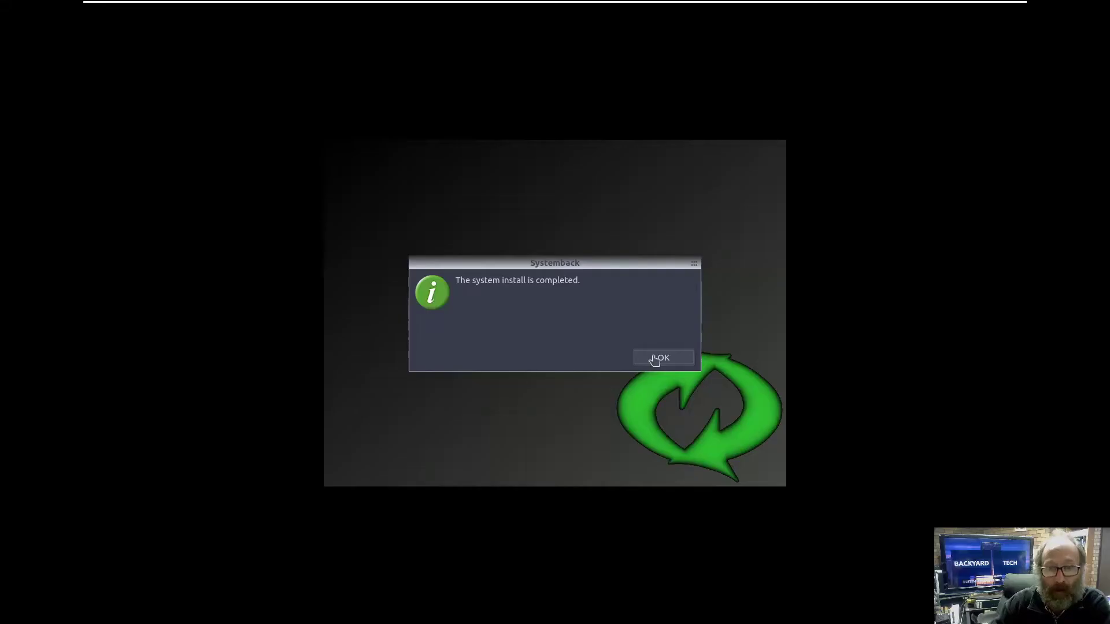
# Reboot into the installed system and log in as backyard with the account password
pyautogui.click(658, 357)
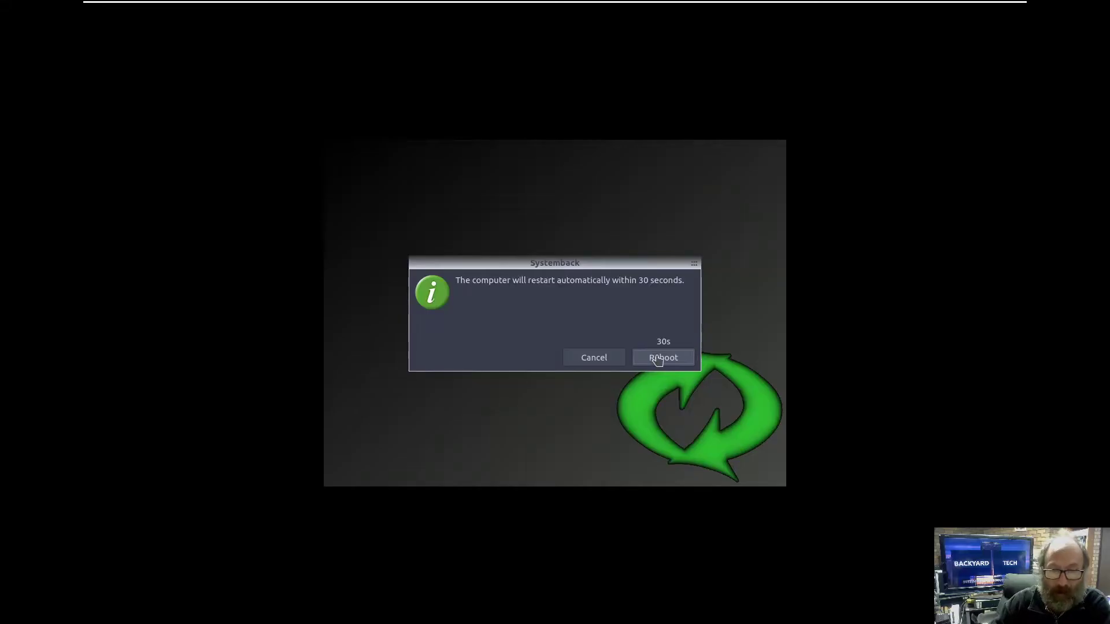
pyautogui.click(658, 358)
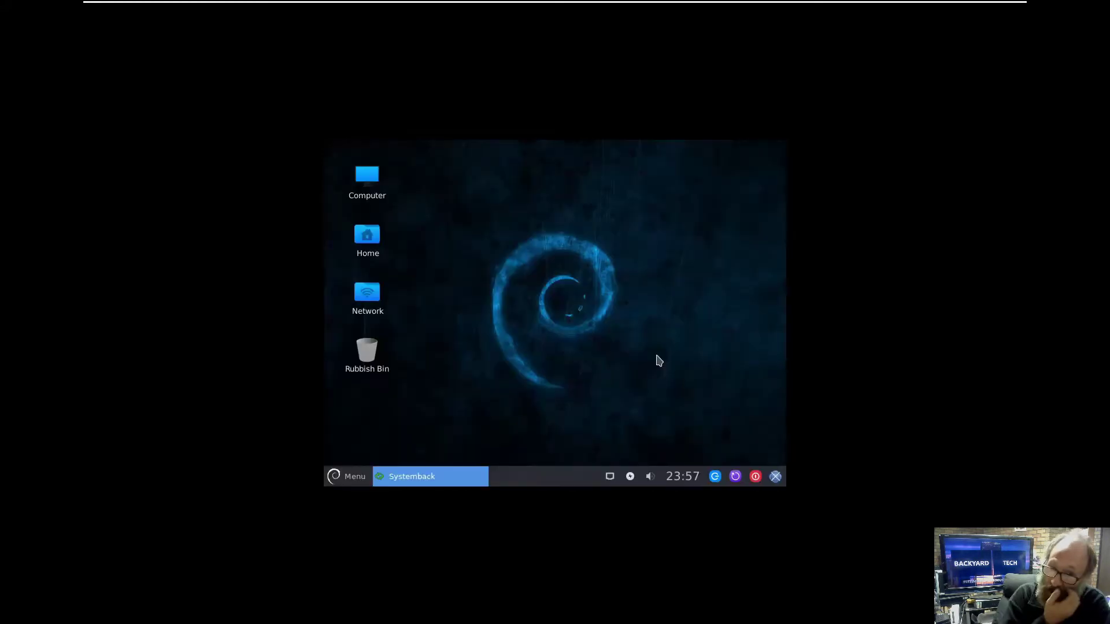
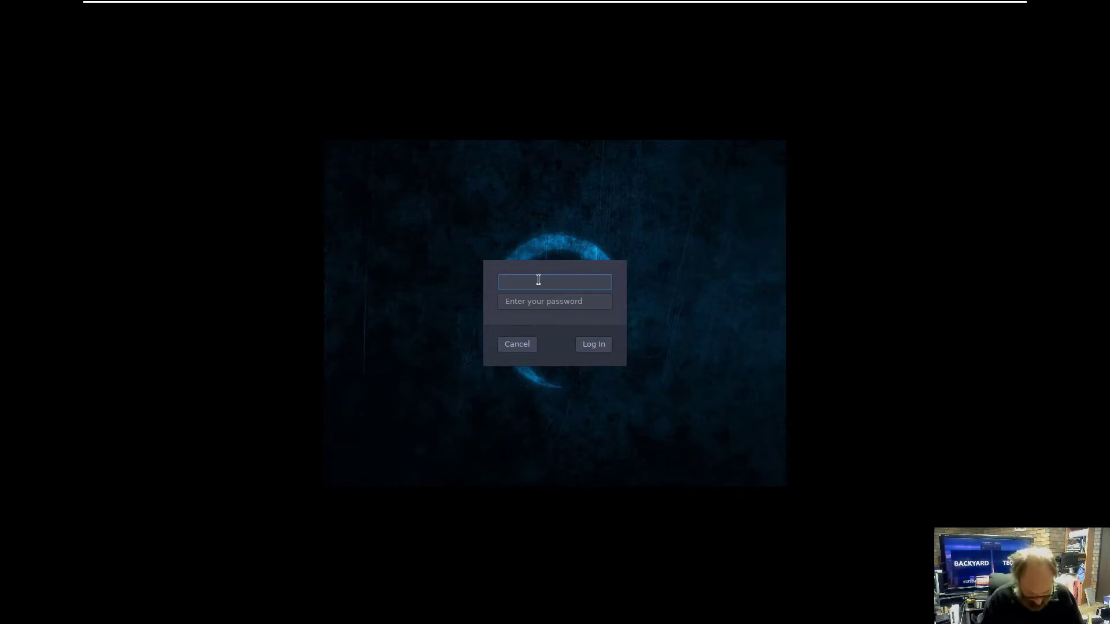
pyautogui.write('backyard')
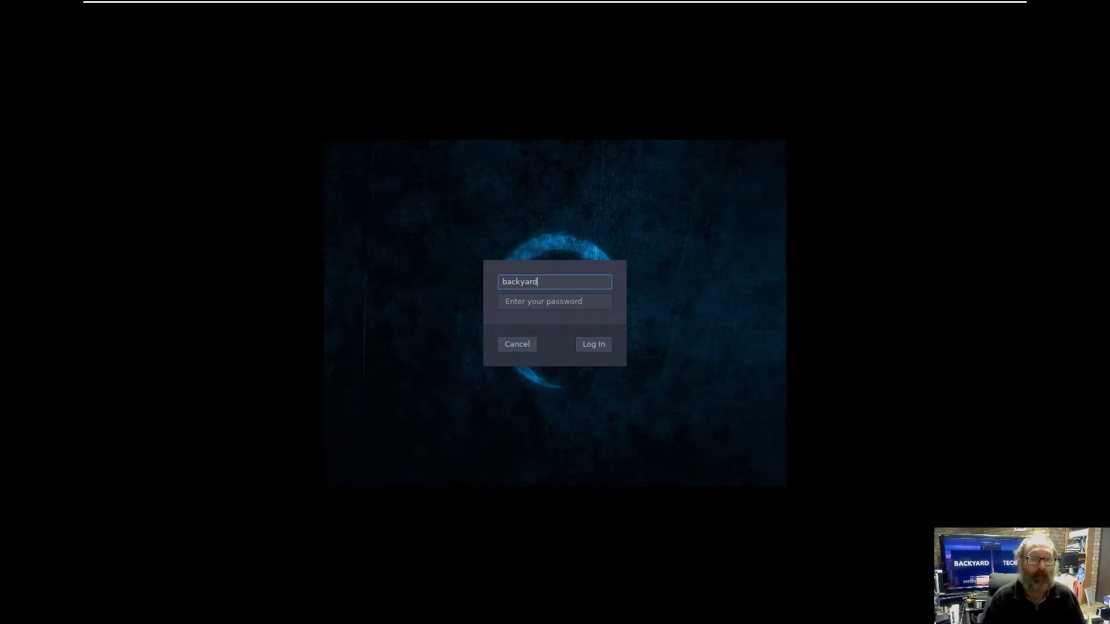
pyautogui.press('Tab')
pyautogui.write('******')
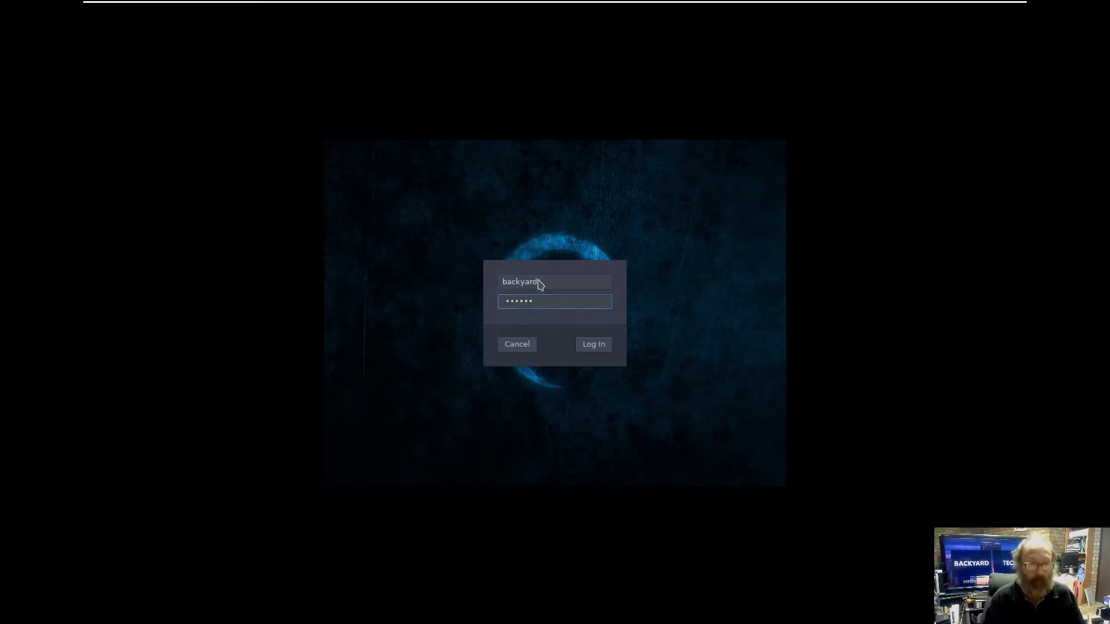
pyautogui.press('Return')
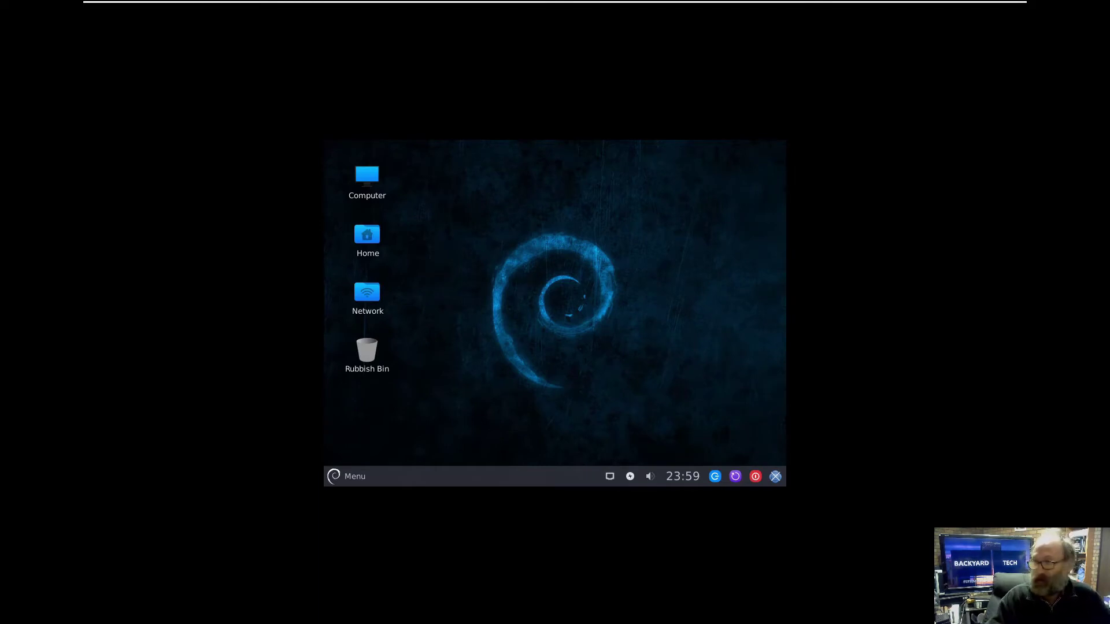
# Open Synaptic Package Manager, authenticating with the account password, and reload the package information
pyautogui.click(364, 485)
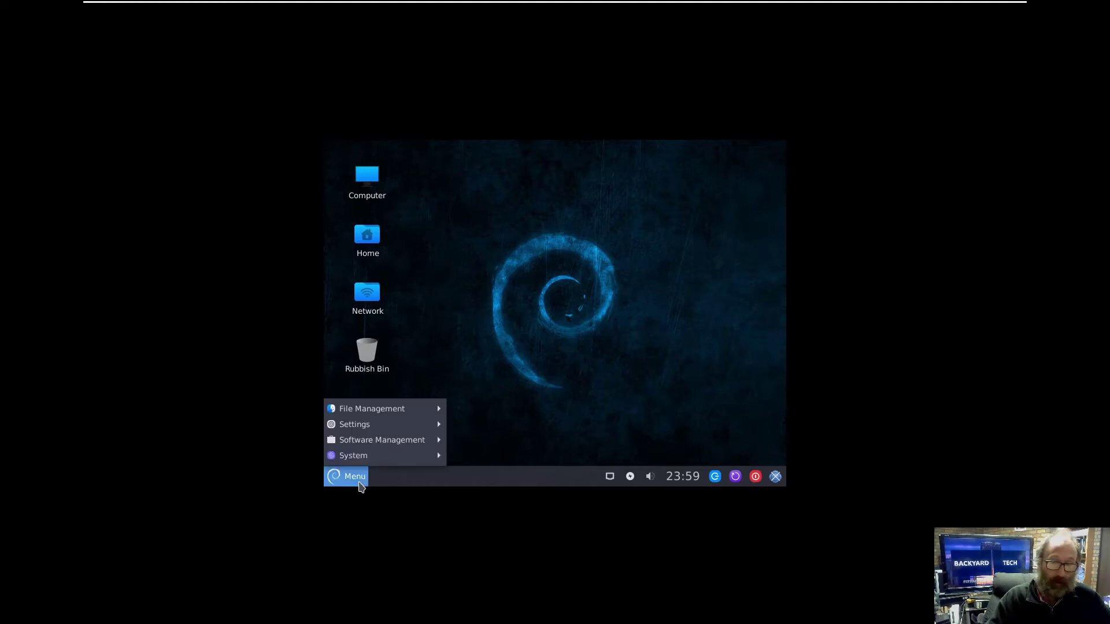
pyautogui.moveTo(377, 445)
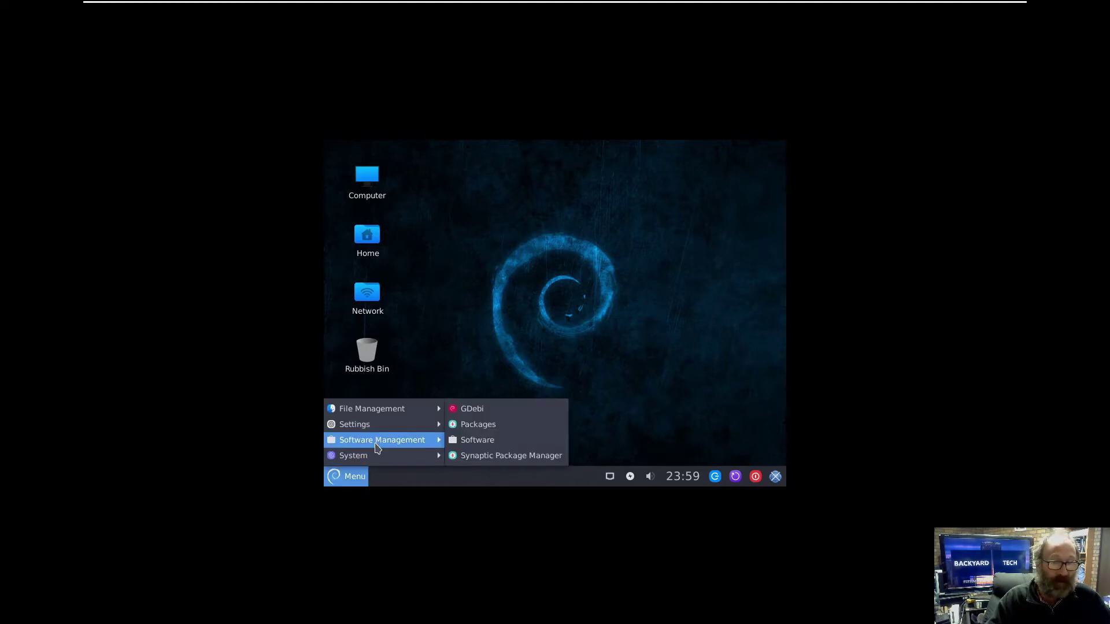
pyautogui.click(499, 456)
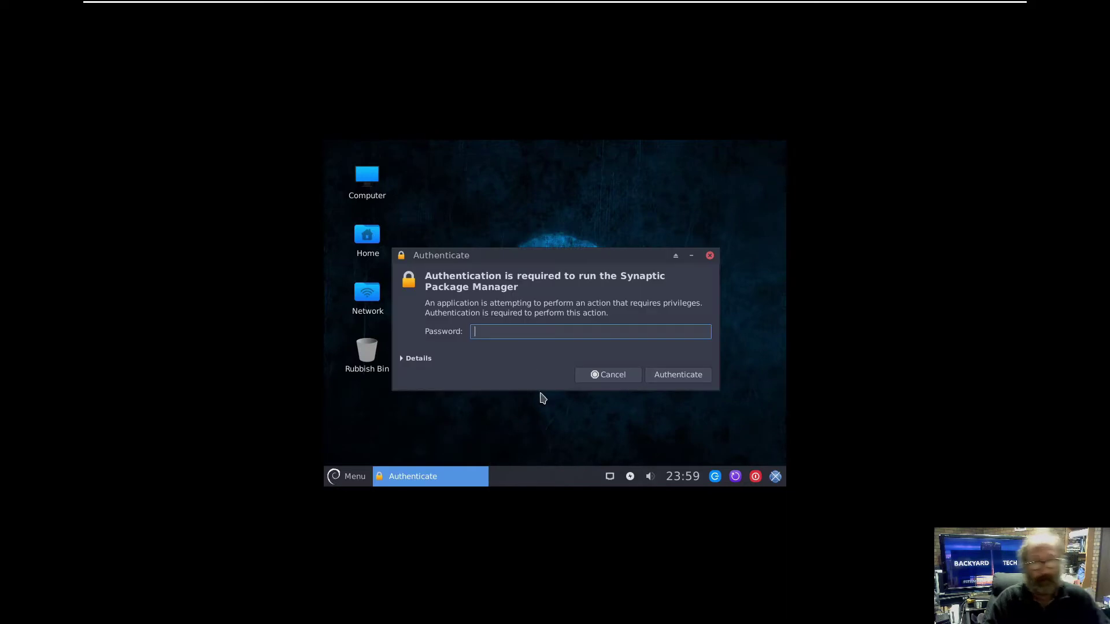
pyautogui.write('******')
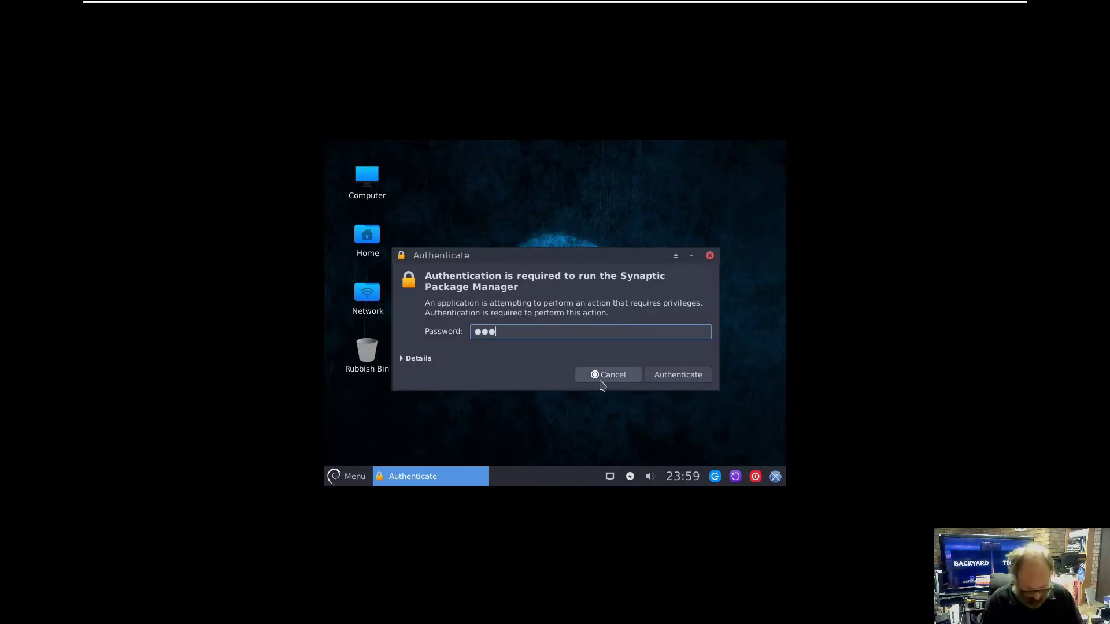
pyautogui.press('Return')
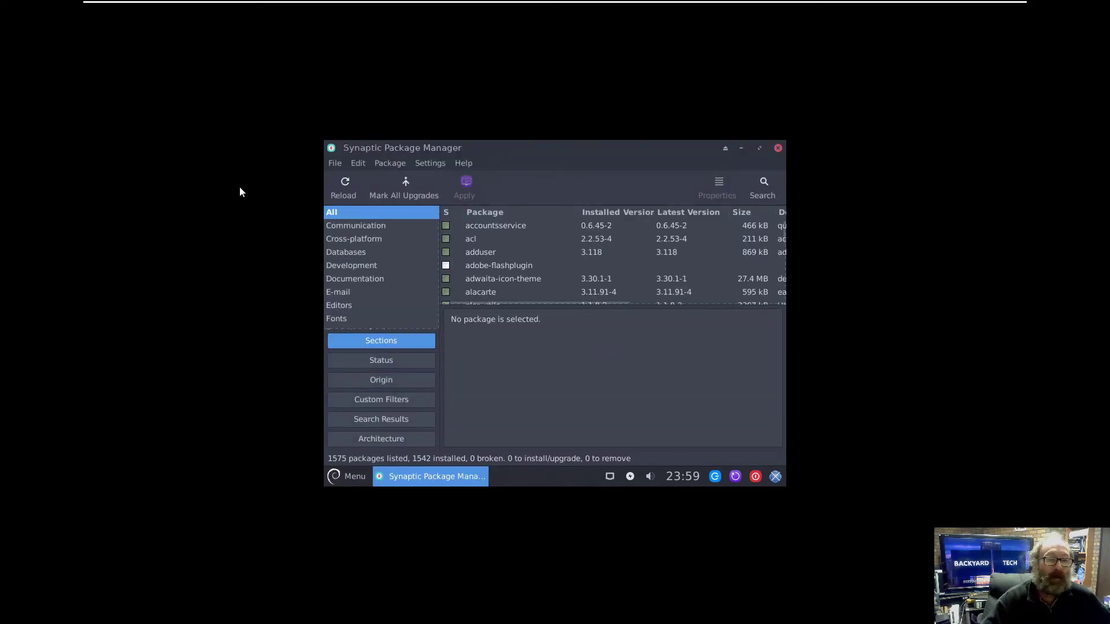
pyautogui.click(344, 189)
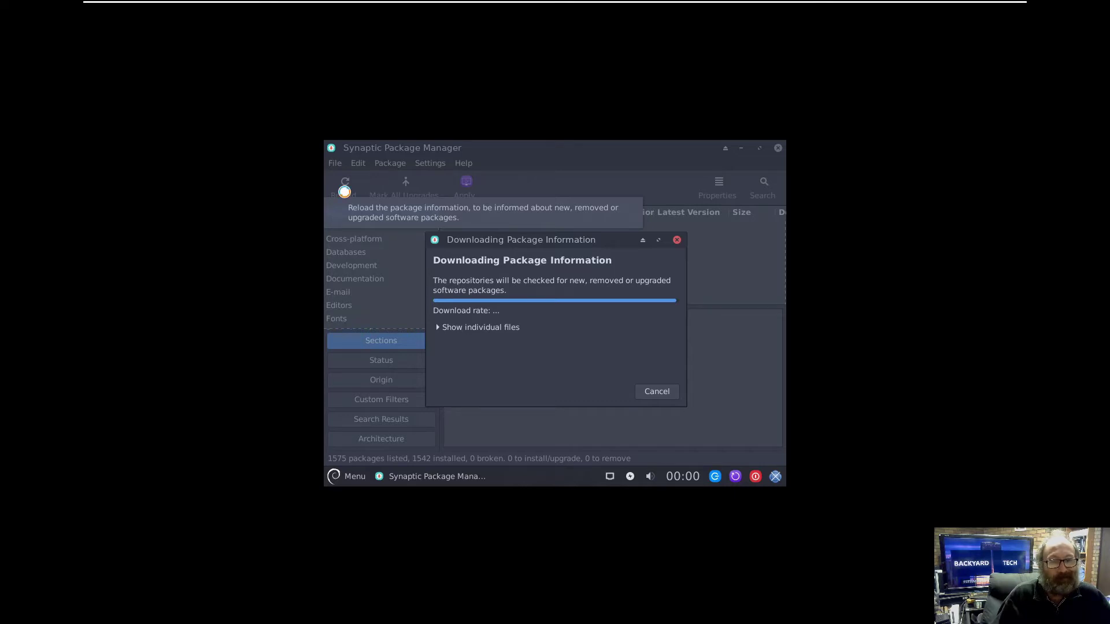
# Show and look through the individual files of the package information download, and close the download report
pyautogui.click(471, 328)
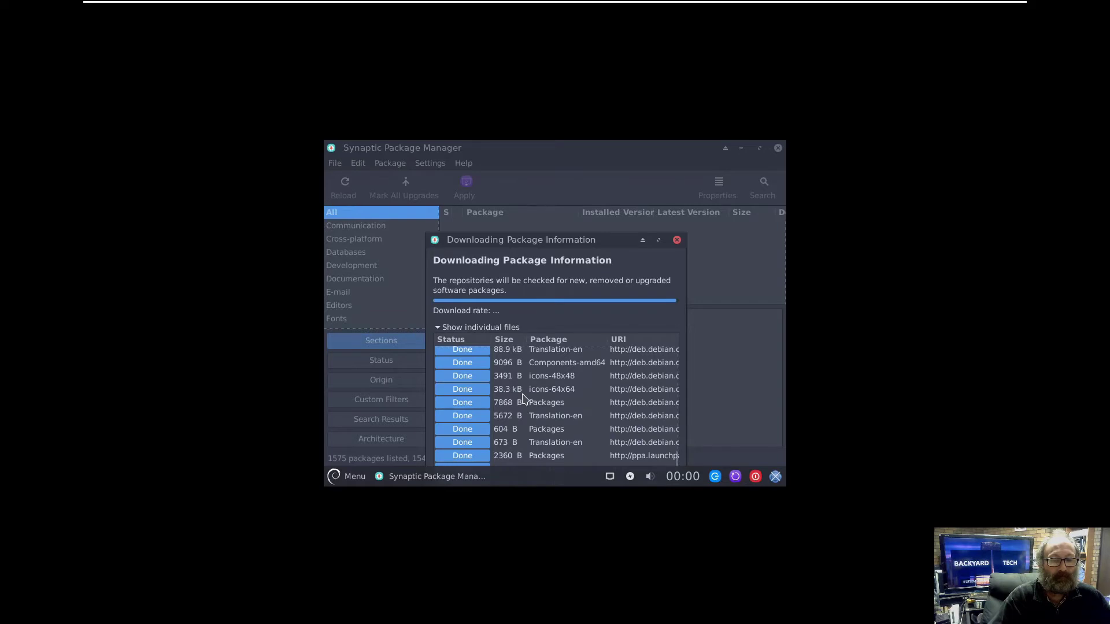
pyautogui.scroll(5, 523, 398)
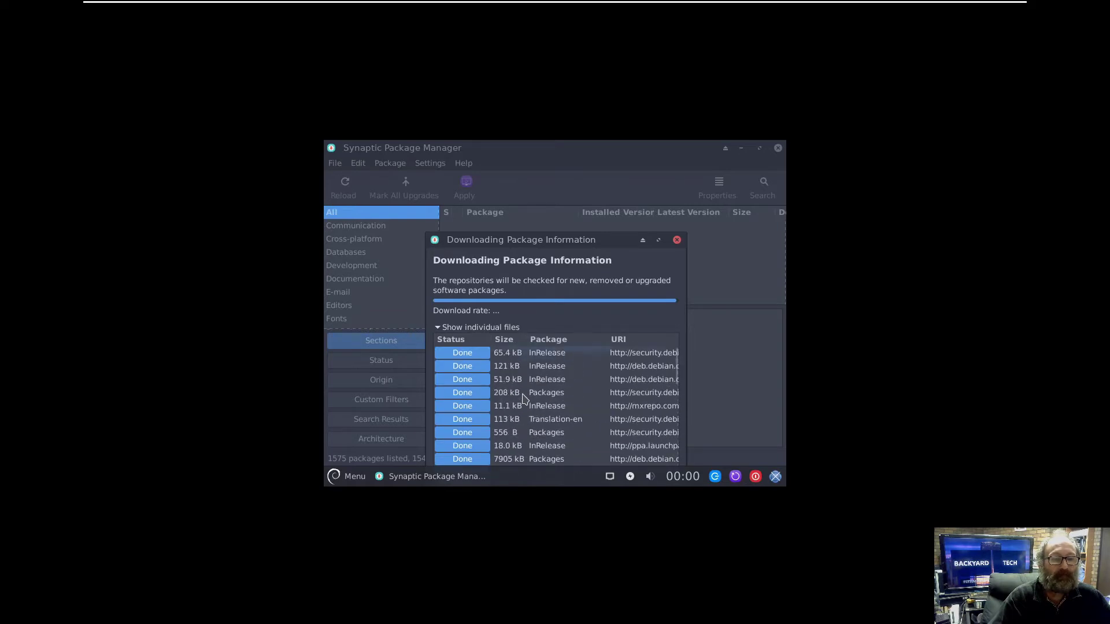
pyautogui.scroll(-5, 523, 399)
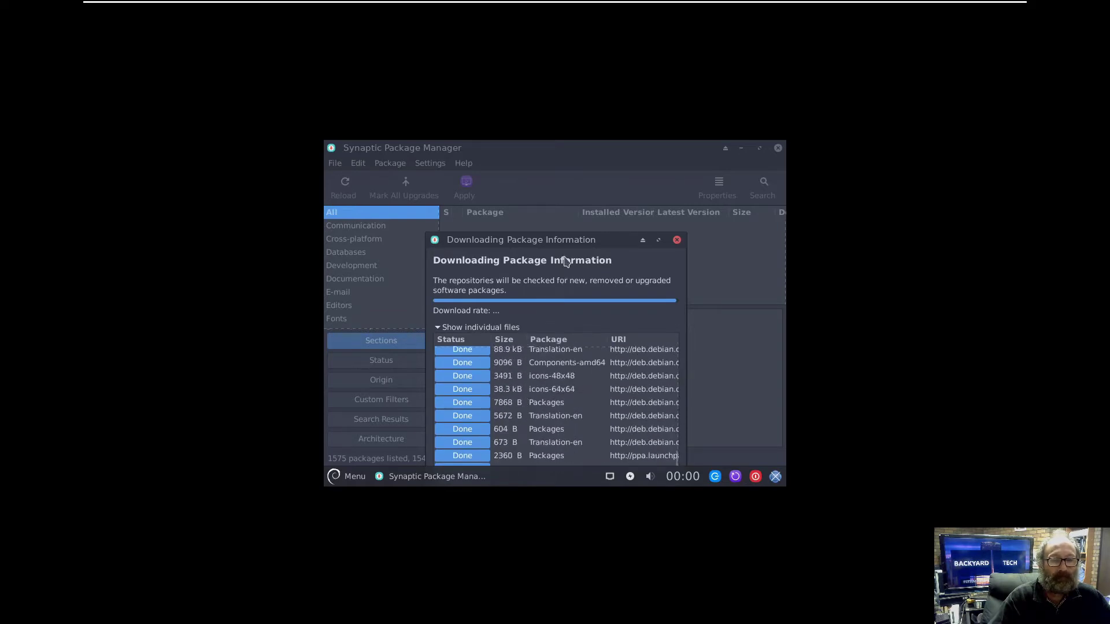
pyautogui.moveTo(577, 240); pyautogui.dragTo(573, 186)
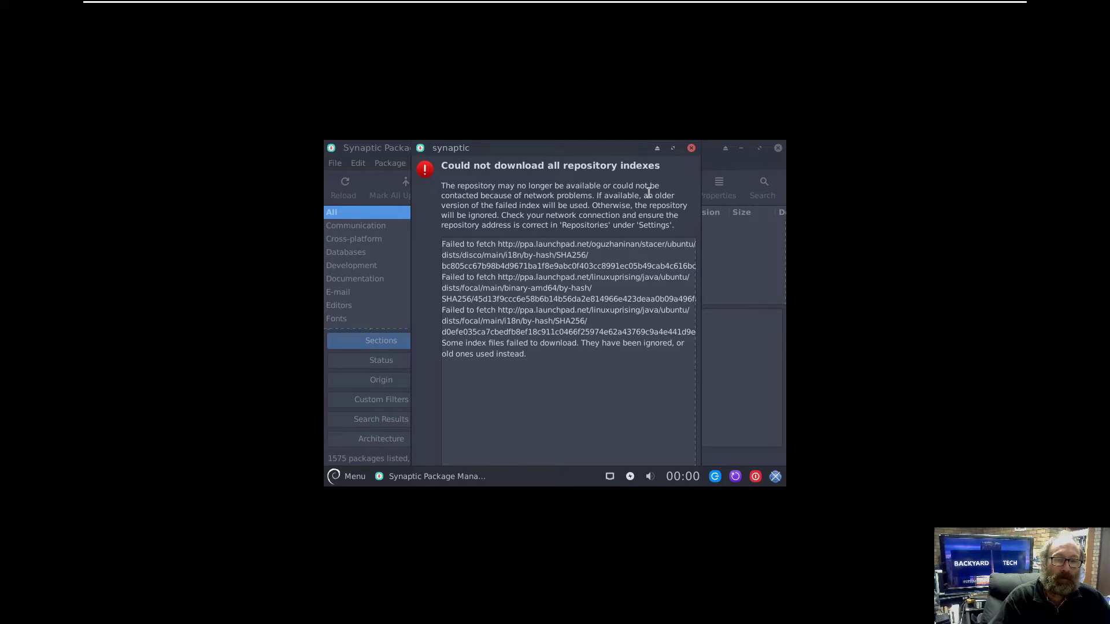
pyautogui.click(691, 149)
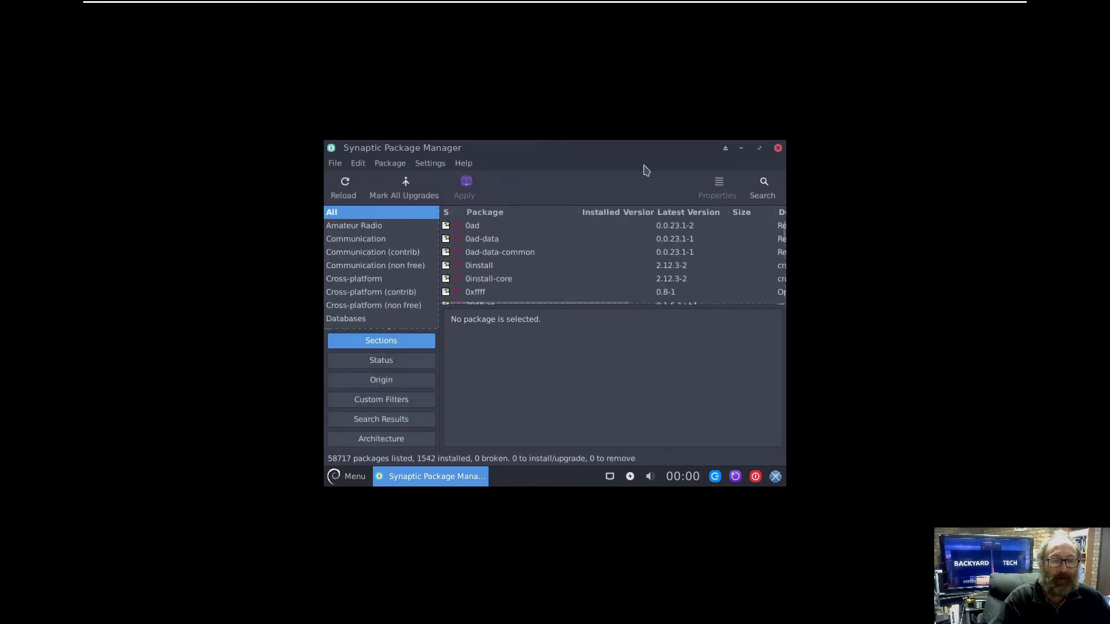
# Search the package descriptions and names for vm-tools
pyautogui.click(771, 196)
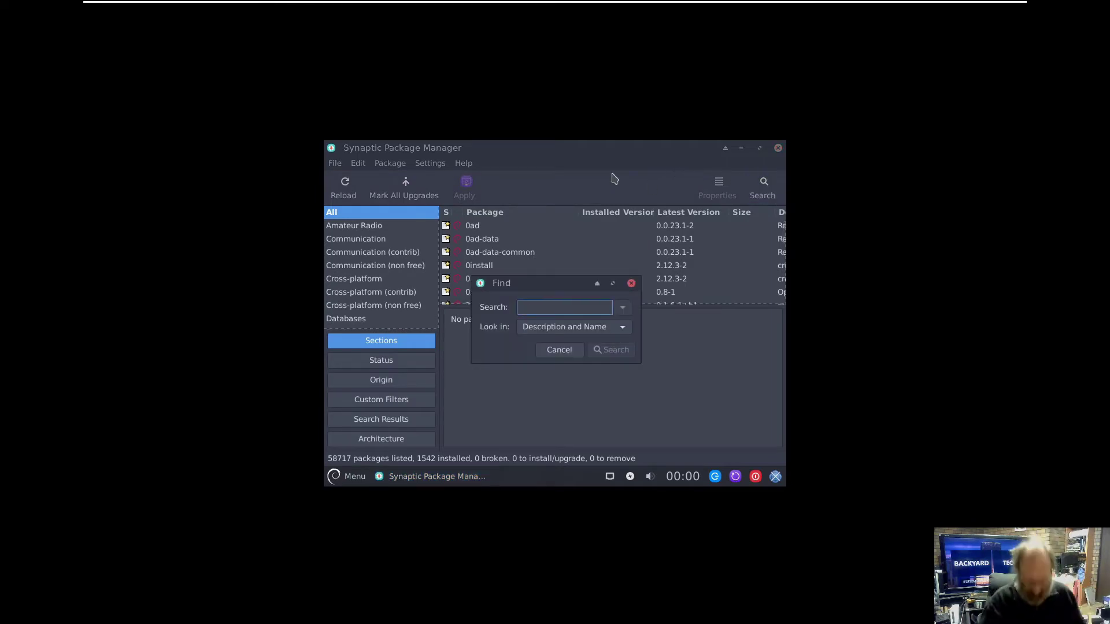
pyautogui.write('vm0-')
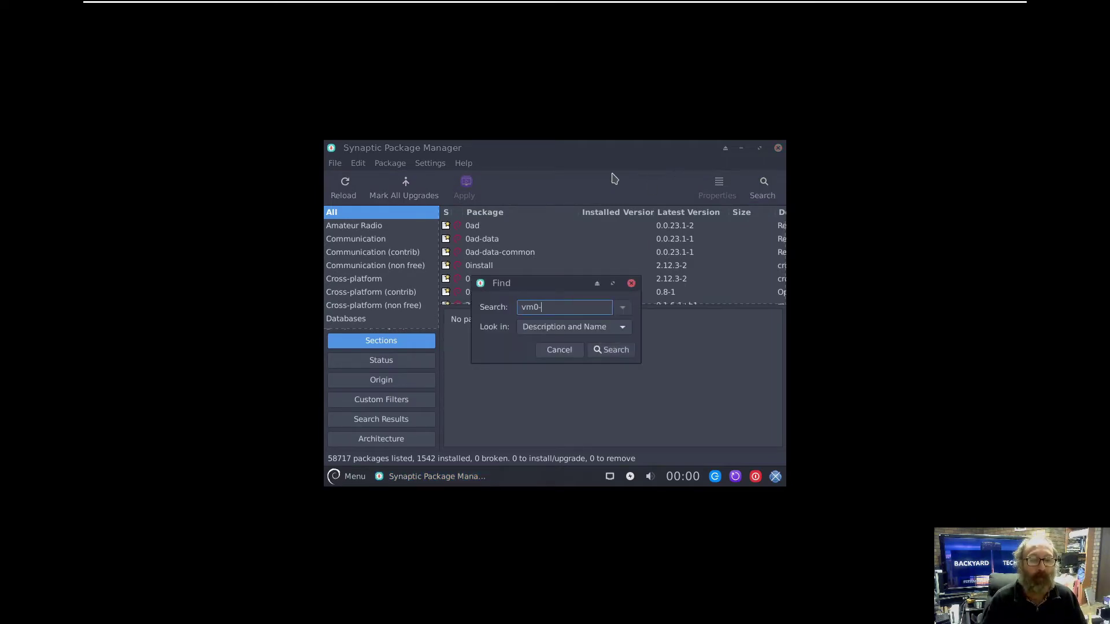
pyautogui.press('BackSpace')
pyautogui.press('BackSpace')
pyautogui.press('BackSpace')
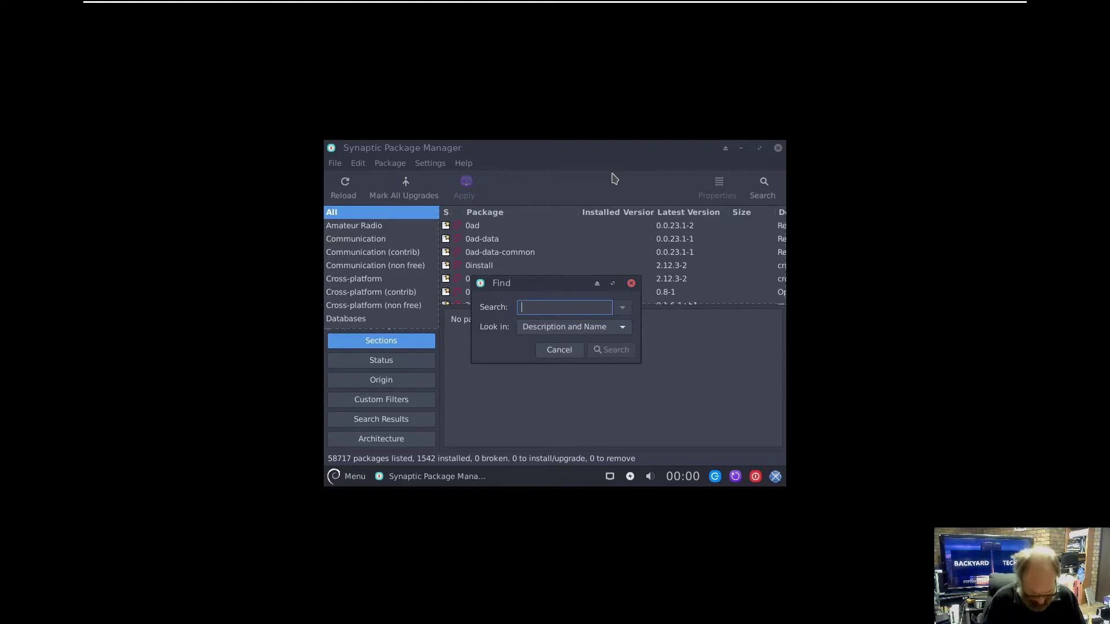
pyautogui.write('vm-tools')
pyautogui.press('Return')
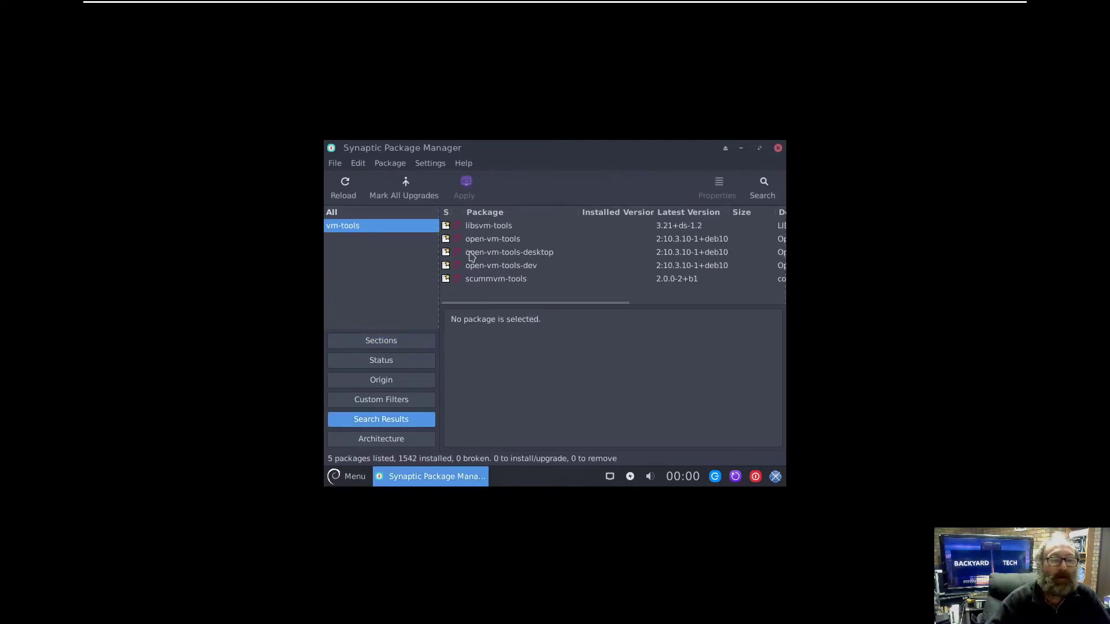
# Mark open-vm-tools with its additional required packages and open-vm-tools-desktop for installation
pyautogui.click(448, 246)
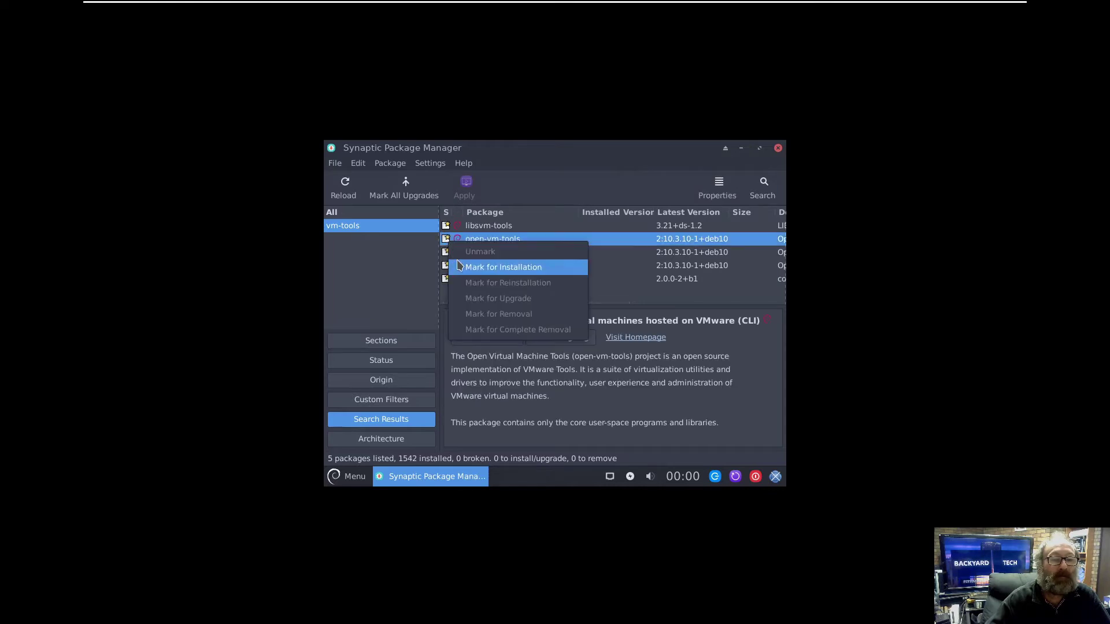
pyautogui.click(457, 264)
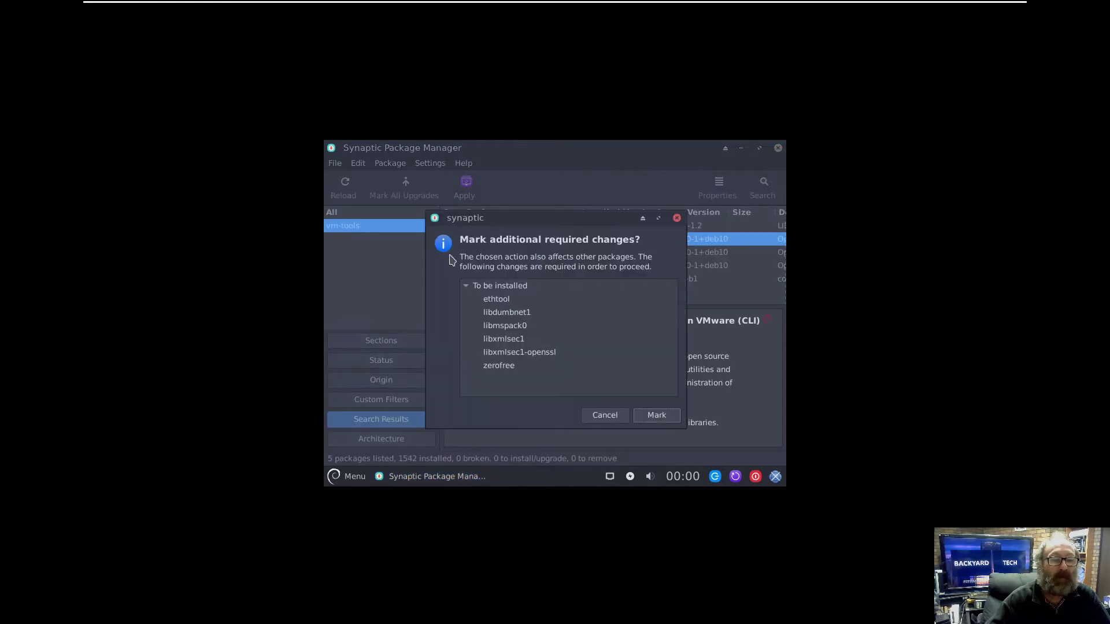
pyautogui.click(656, 415)
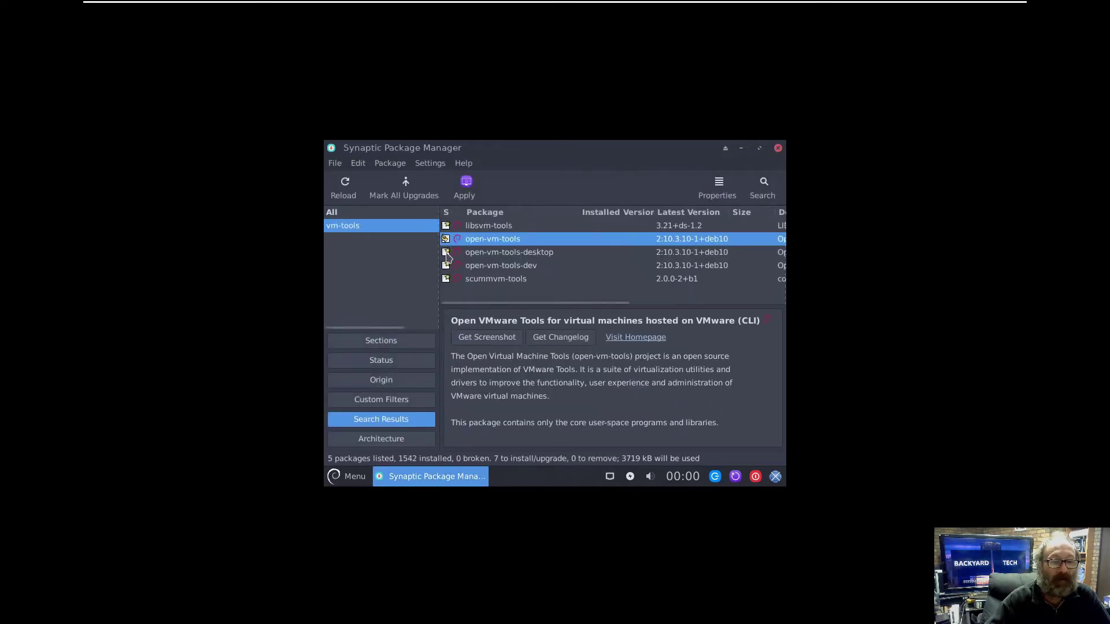
pyautogui.click(446, 252)
pyautogui.click(473, 283)
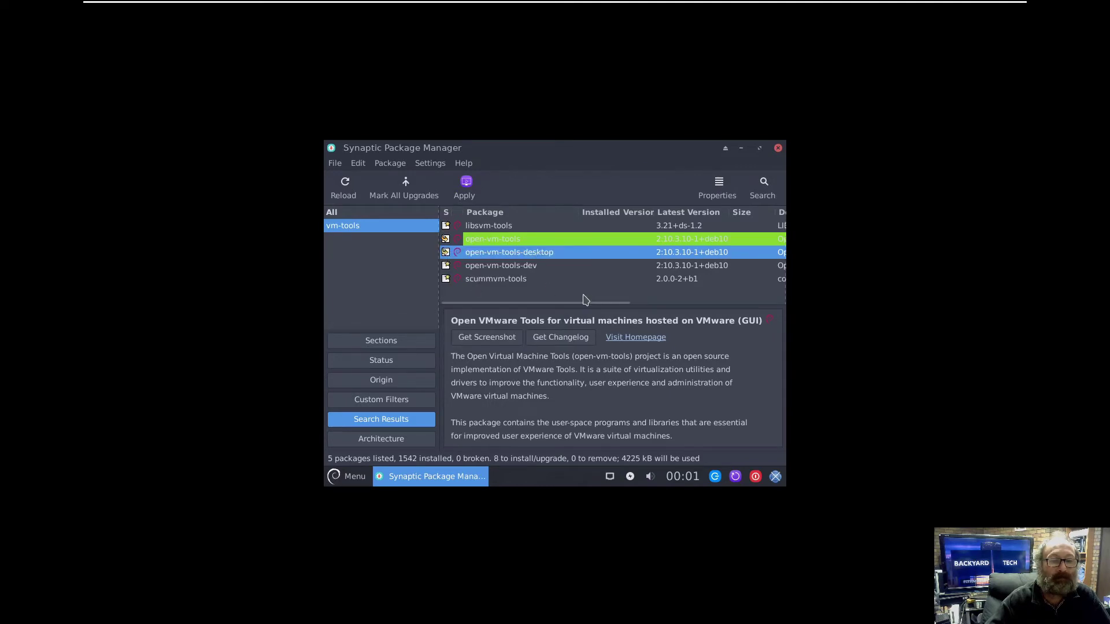
pyautogui.click(445, 252)
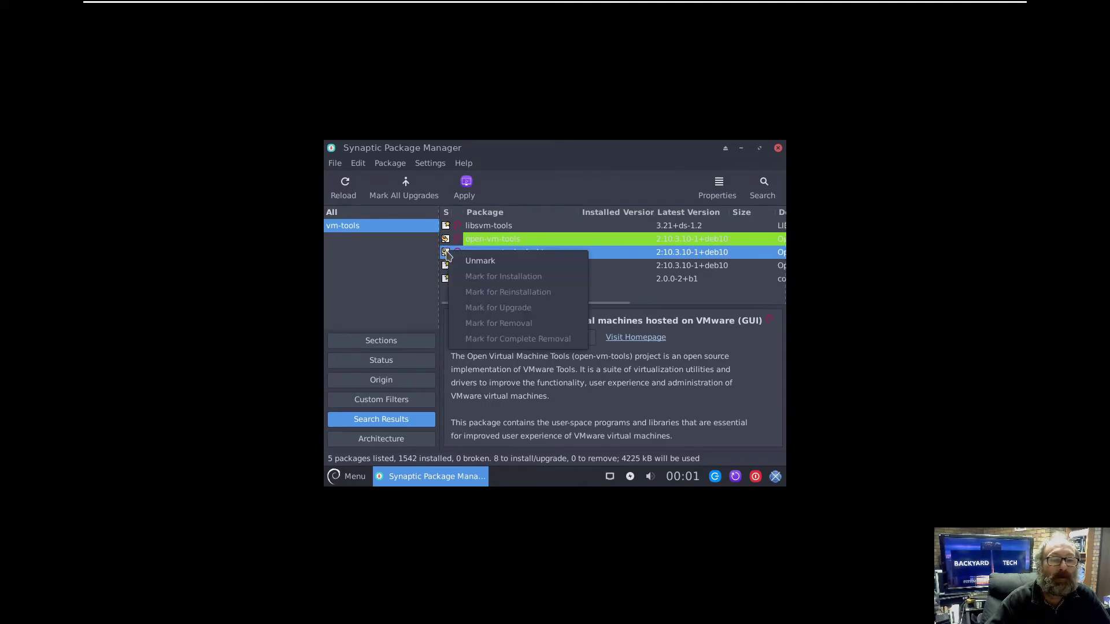
pyautogui.click(637, 290)
# Apply the marked package installations and quit Synaptic Package Manager
pyautogui.click(462, 192)
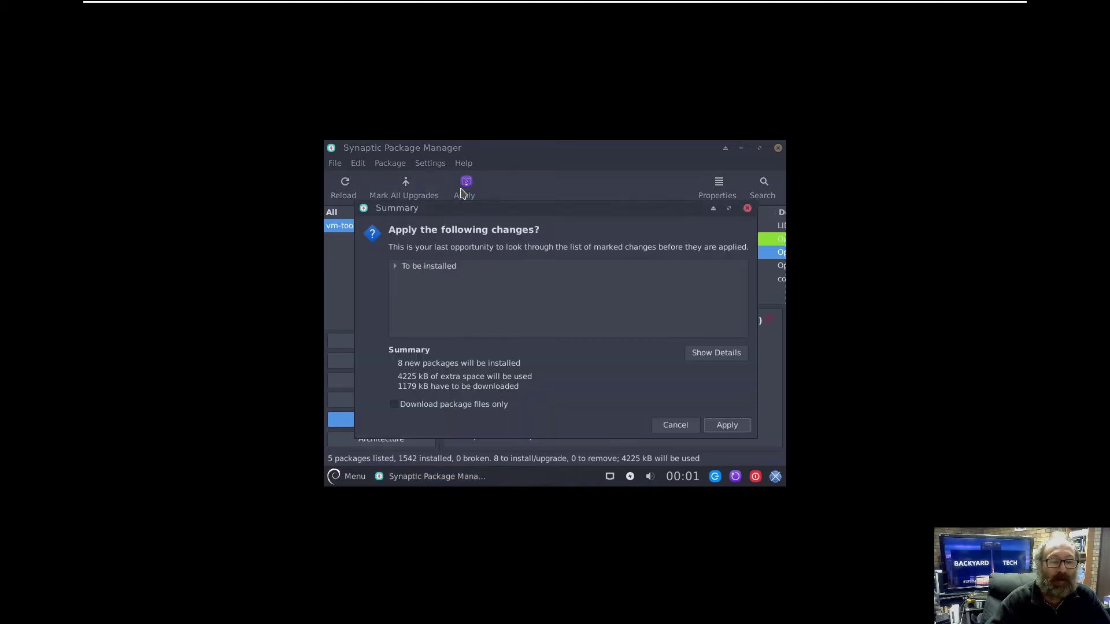
pyautogui.click(730, 424)
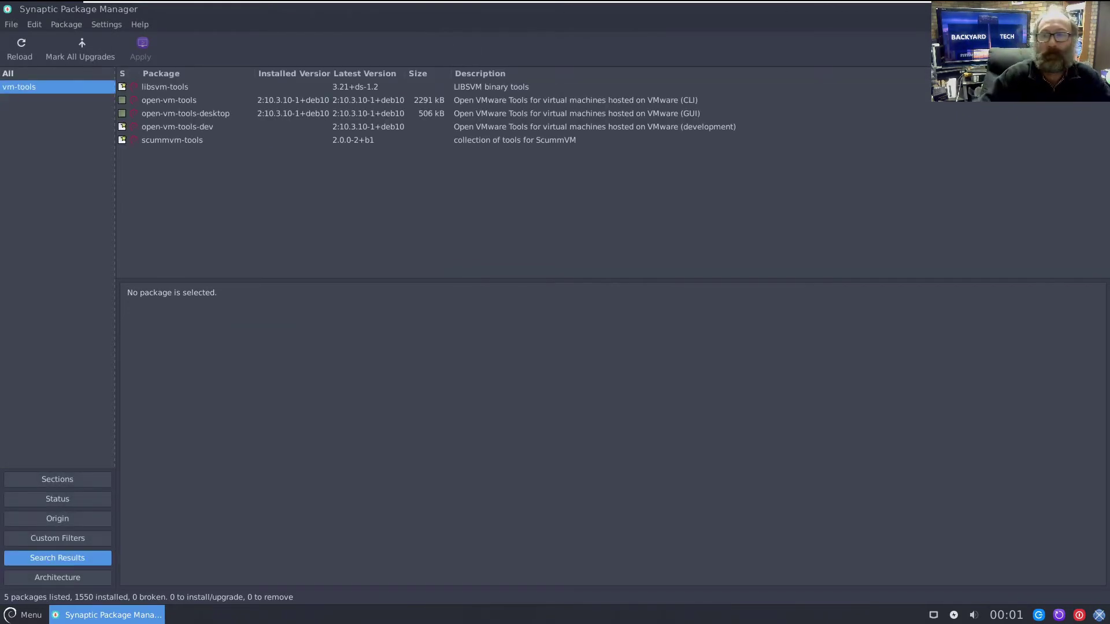
pyautogui.hotkey('ctrl', 'q')
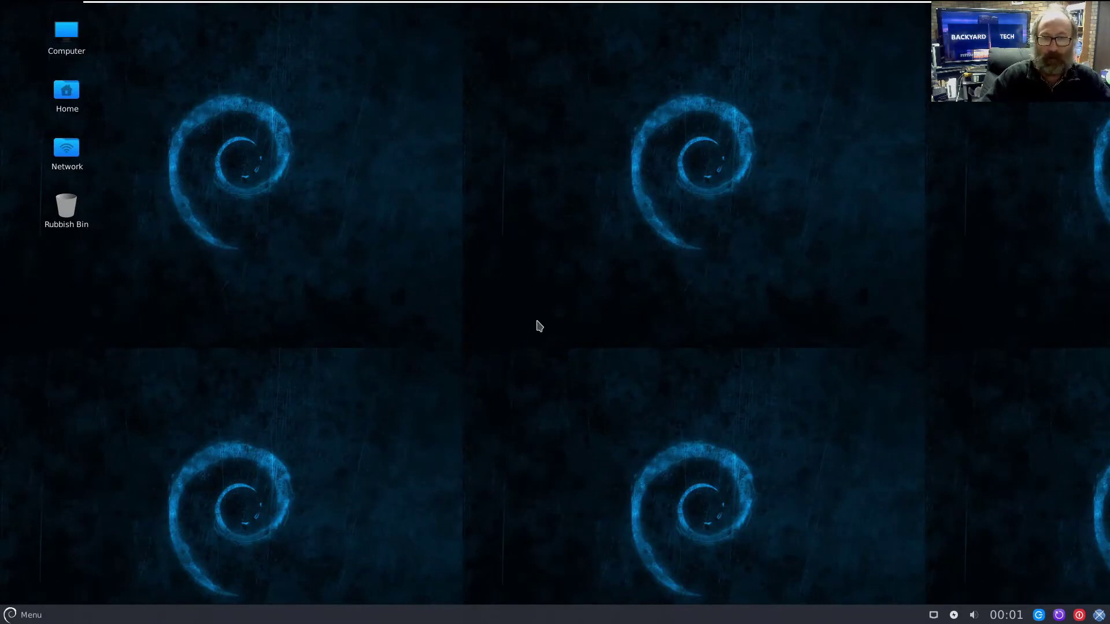
# Open the desktop Settings, find the Keyboard settings by searching for "key", and show the keyboard layout options
pyautogui.click(11, 619)
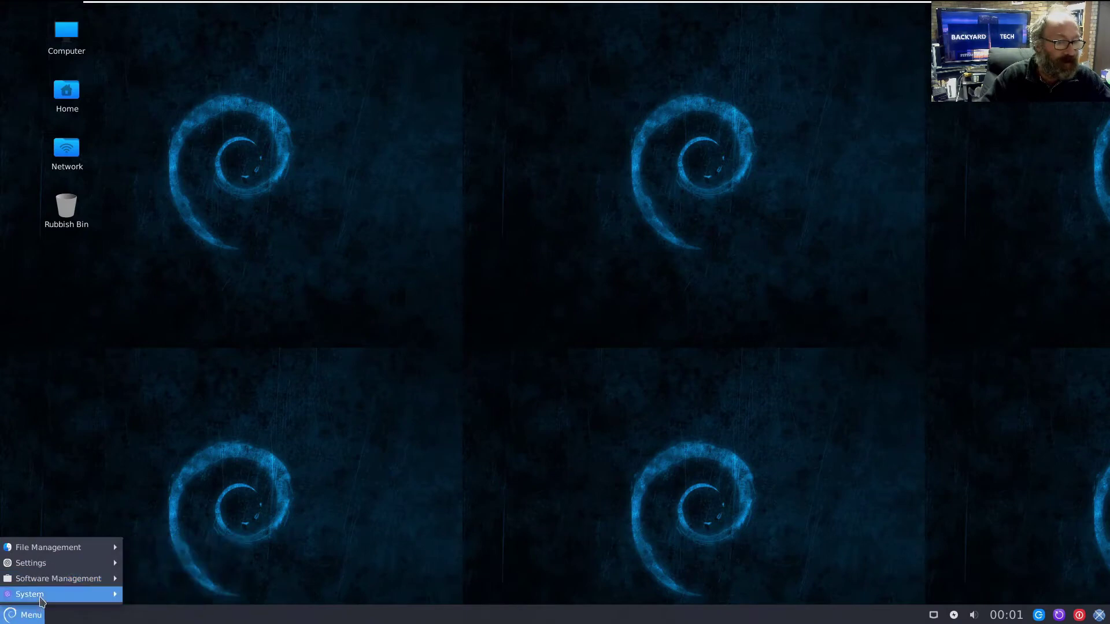
pyautogui.moveTo(42, 599)
pyautogui.moveTo(111, 566)
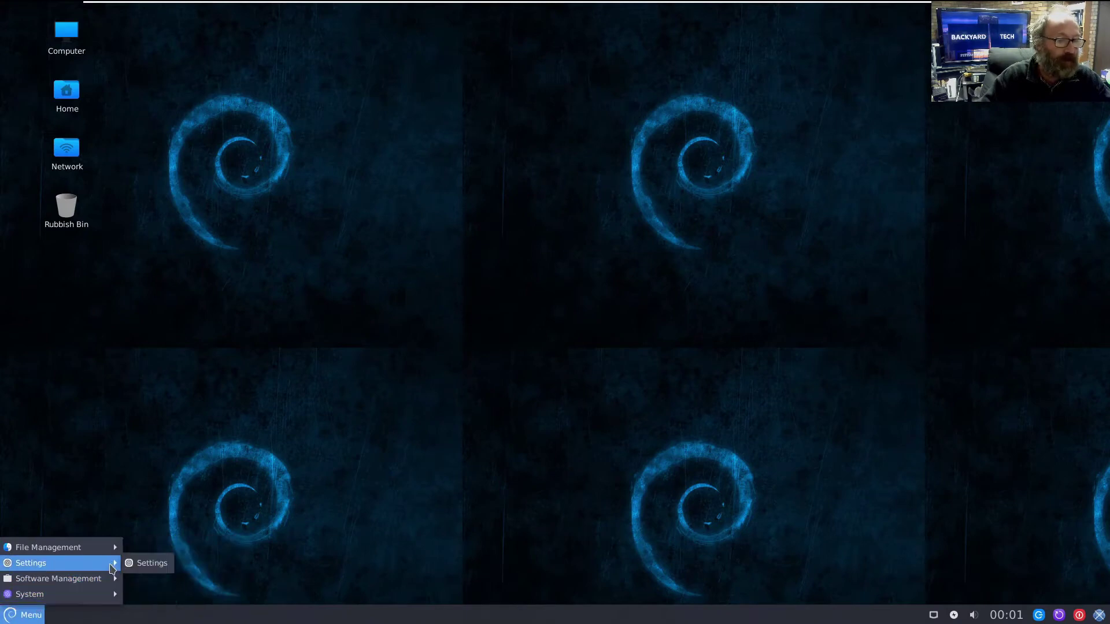
pyautogui.click(170, 564)
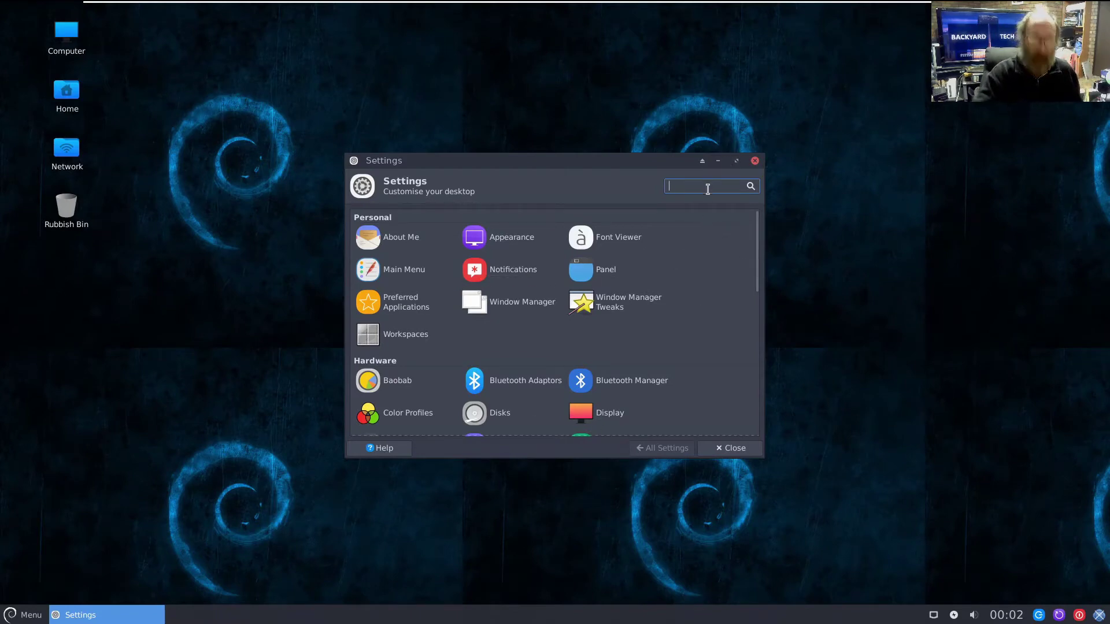
pyautogui.write('key')
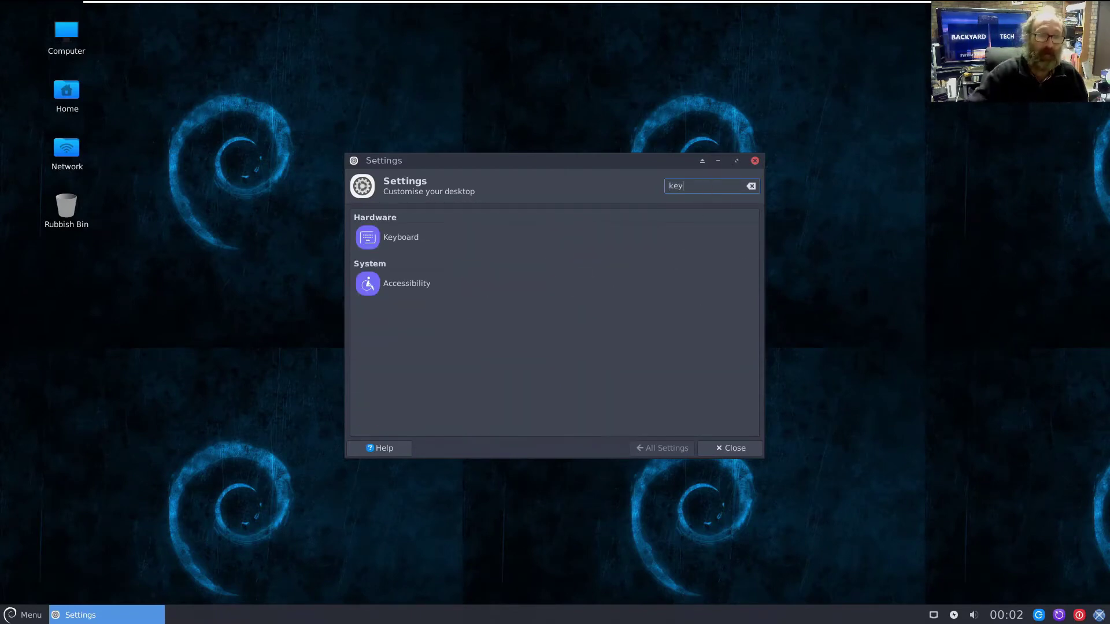
pyautogui.click(382, 238)
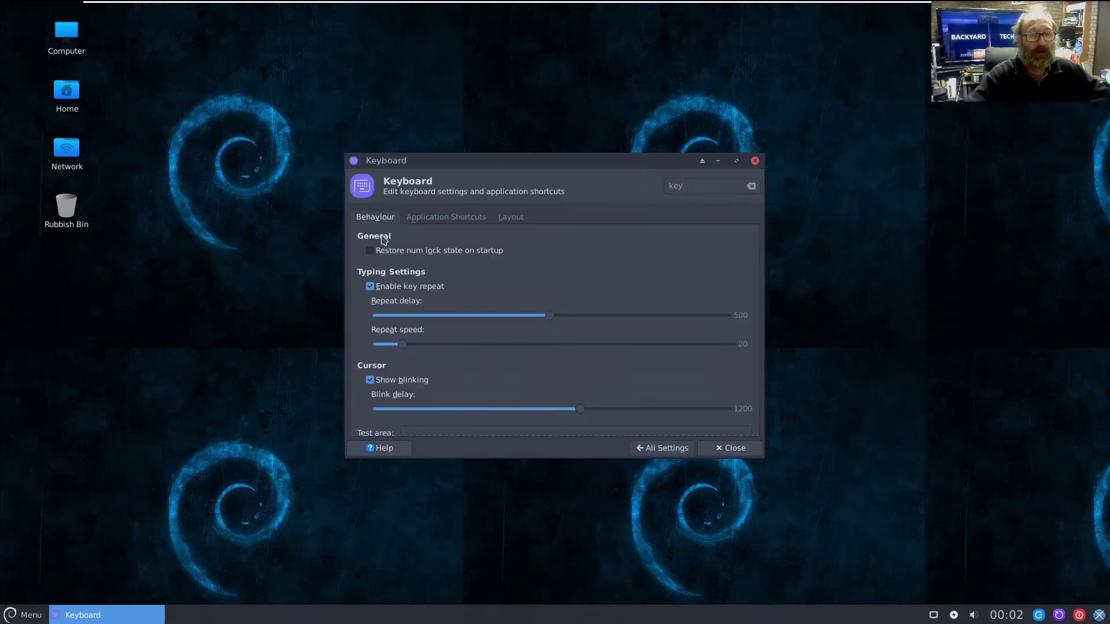
pyautogui.click(503, 223)
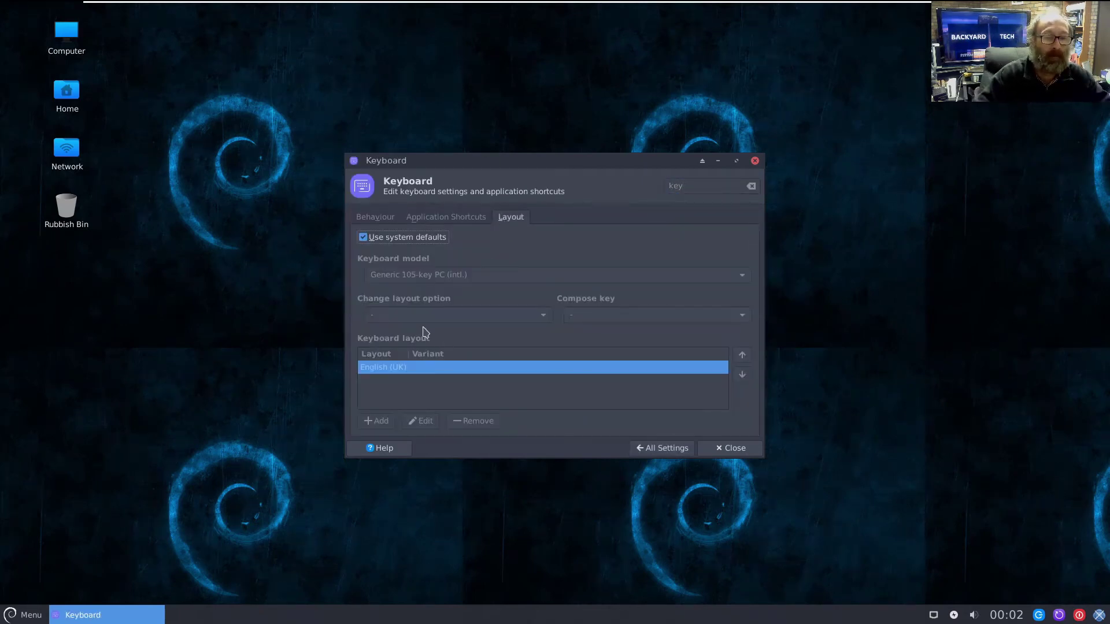
# Turn off the system defaults for the keyboard and add the English (Australian) layout
pyautogui.click(397, 237)
pyautogui.click(383, 426)
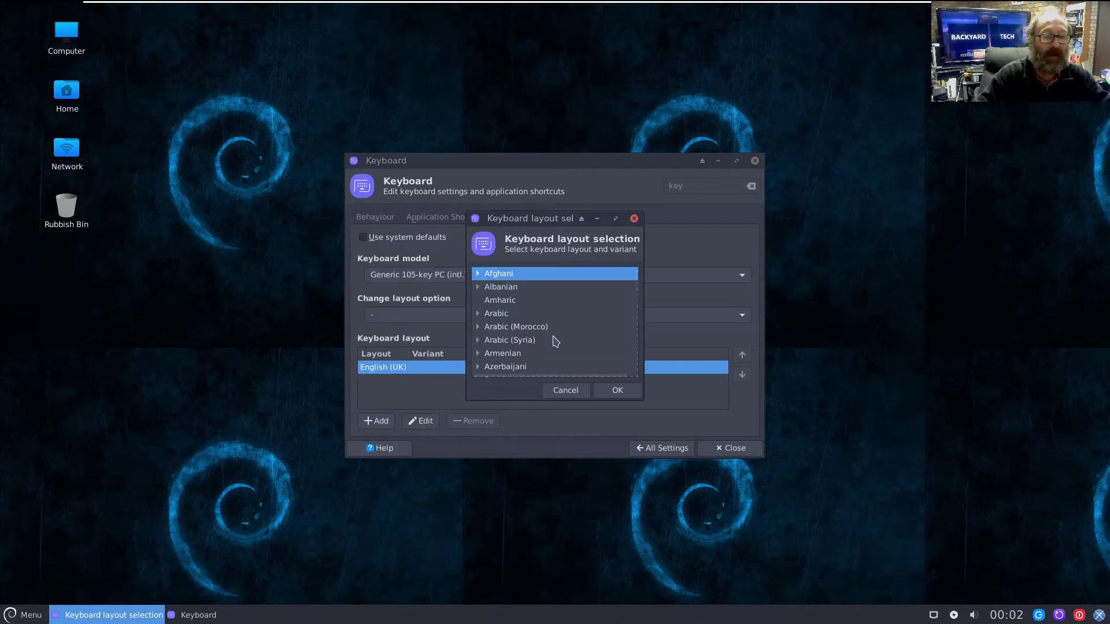
pyautogui.scroll(-8, 553, 340)
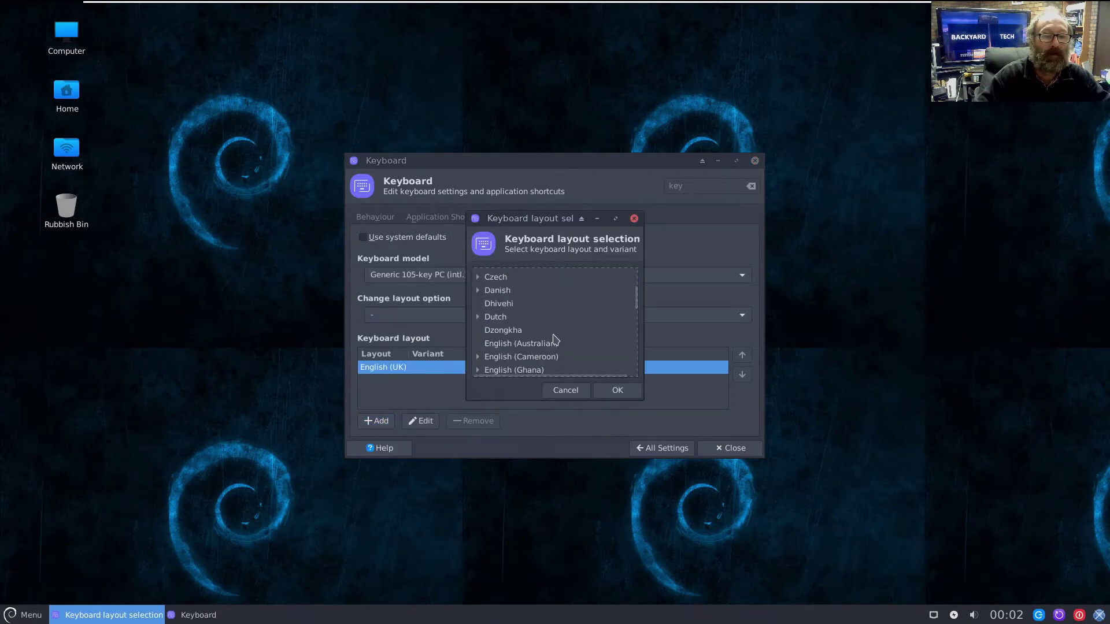
pyautogui.scroll(-1, 553, 340)
pyautogui.click(547, 324)
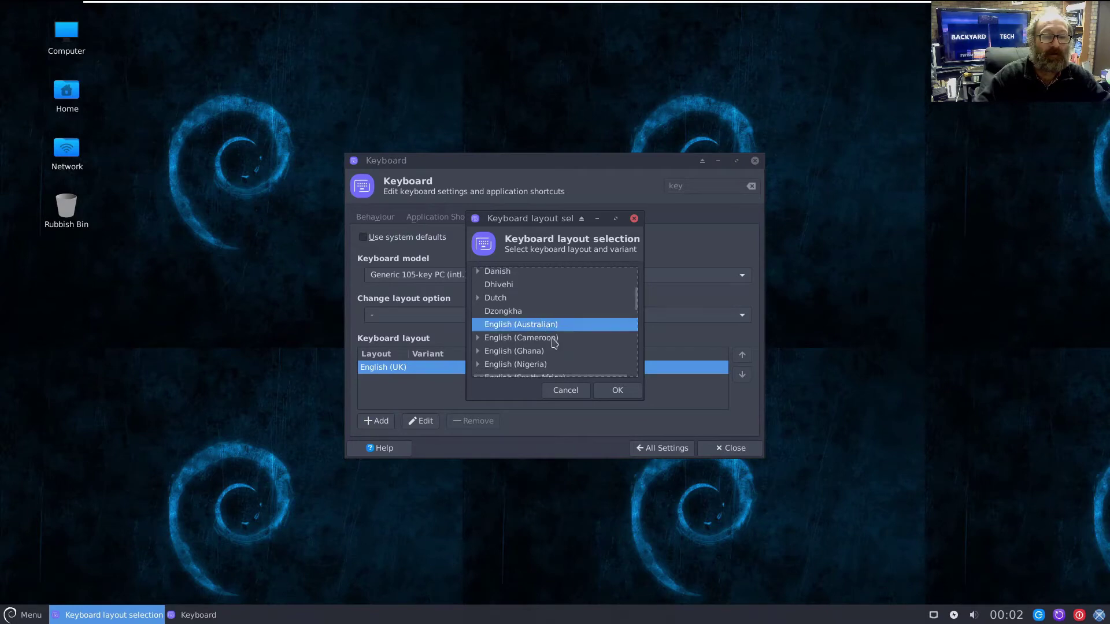
pyautogui.click(617, 390)
# Set the keyboard model to Generic 101-key PC and remove the English (UK) layout
pyautogui.click(420, 276)
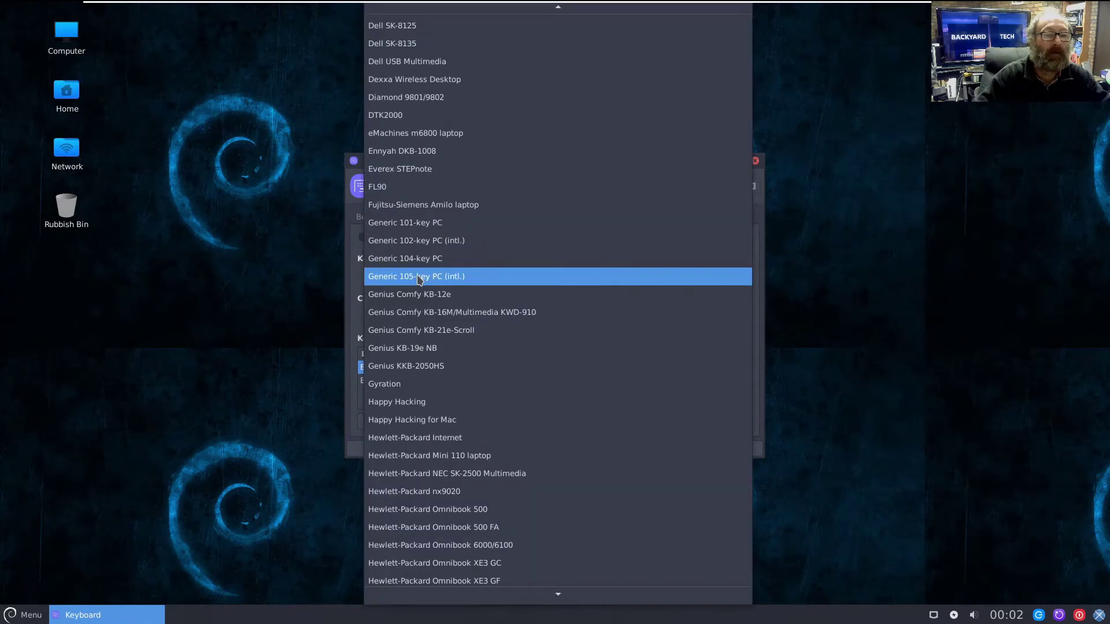
pyautogui.click(419, 224)
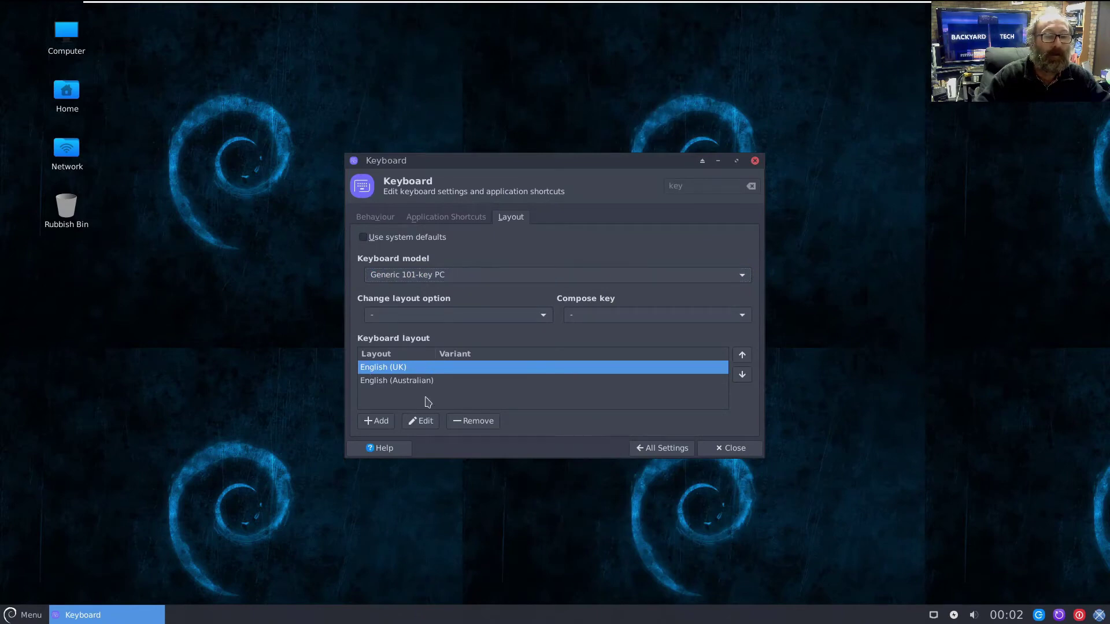
pyautogui.click(471, 422)
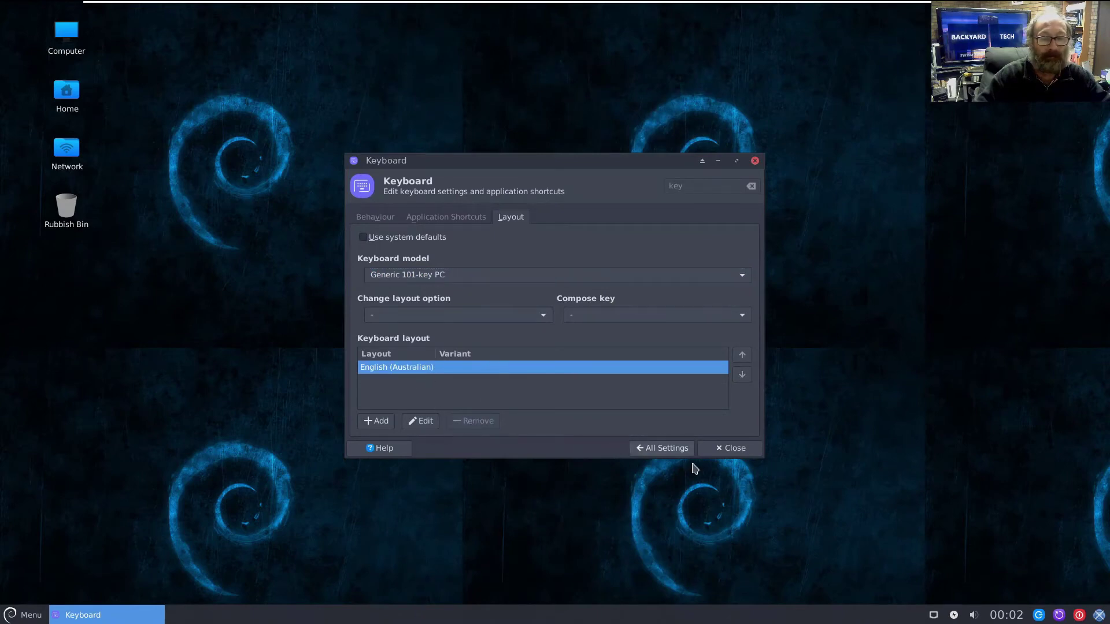
# Find and open Time and Date Settings by searching all settings for "time", and unlock them with the account password
pyautogui.click(668, 450)
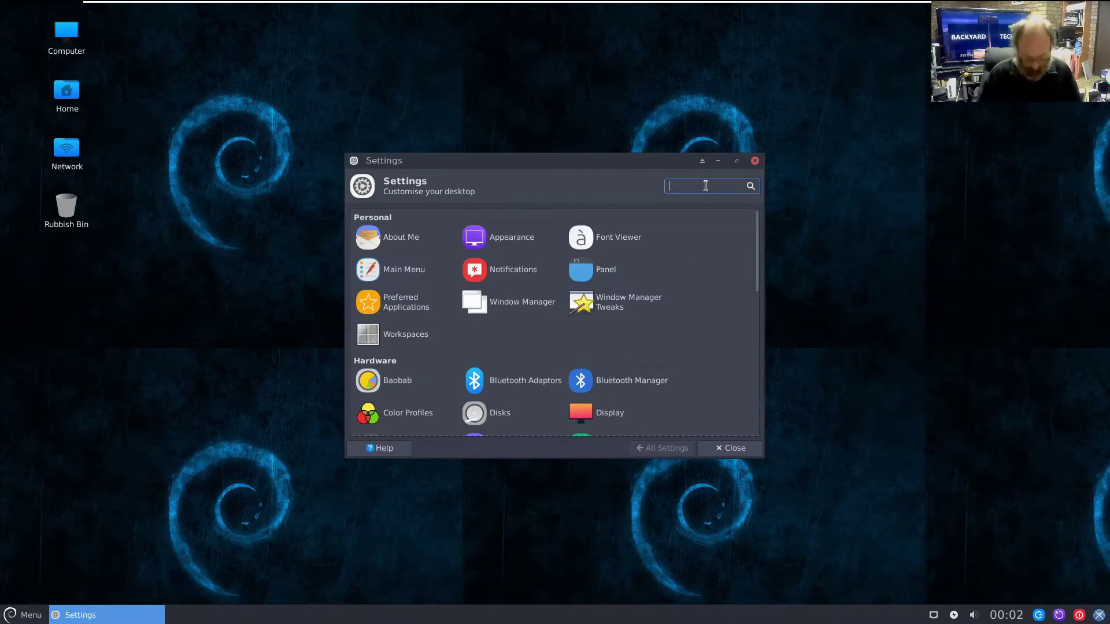
pyautogui.write('time')
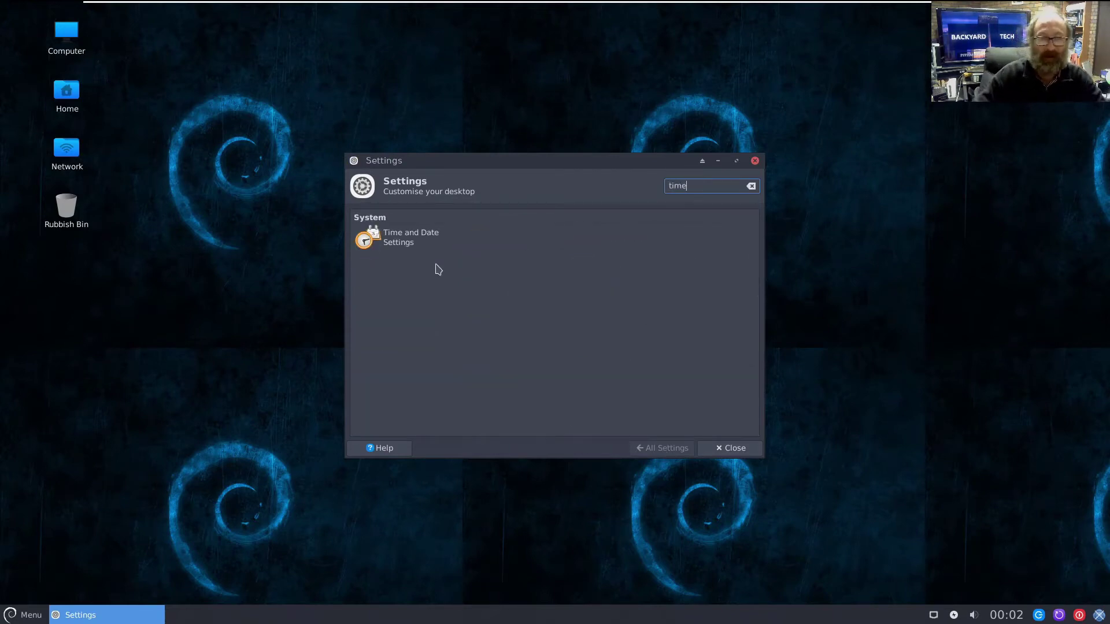
pyautogui.click(392, 238)
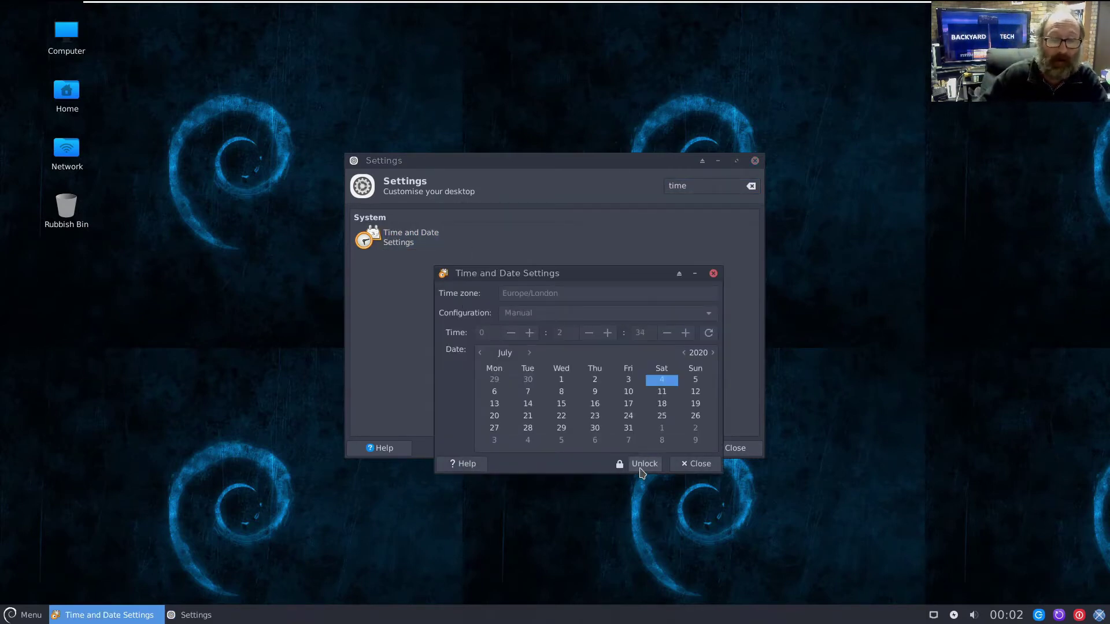
pyautogui.click(643, 465)
pyautogui.write('*******')
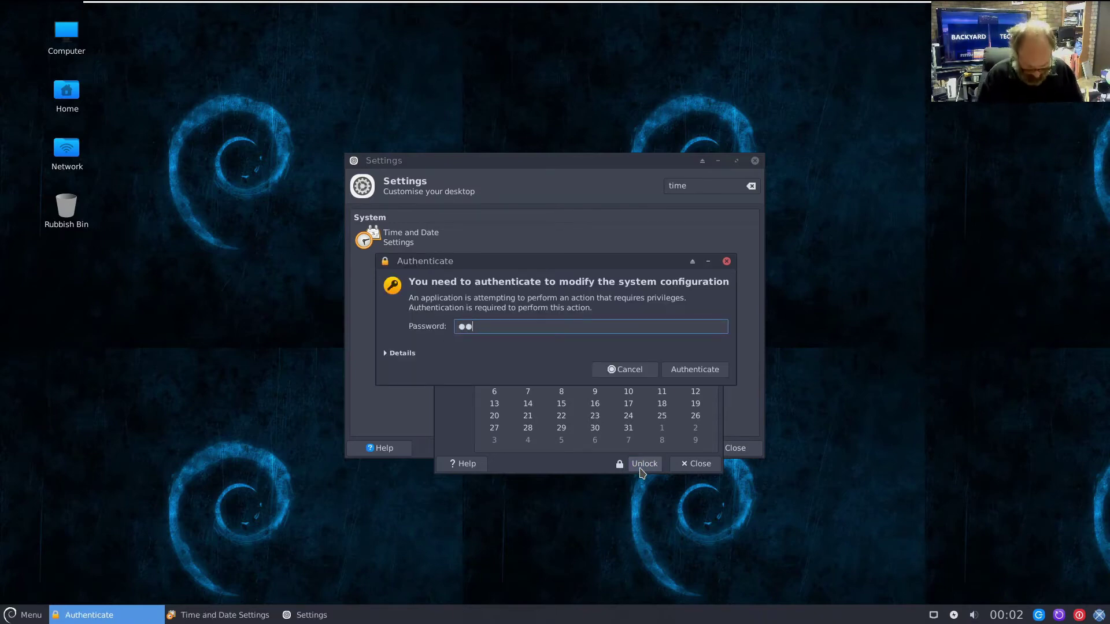
pyautogui.press('Return')
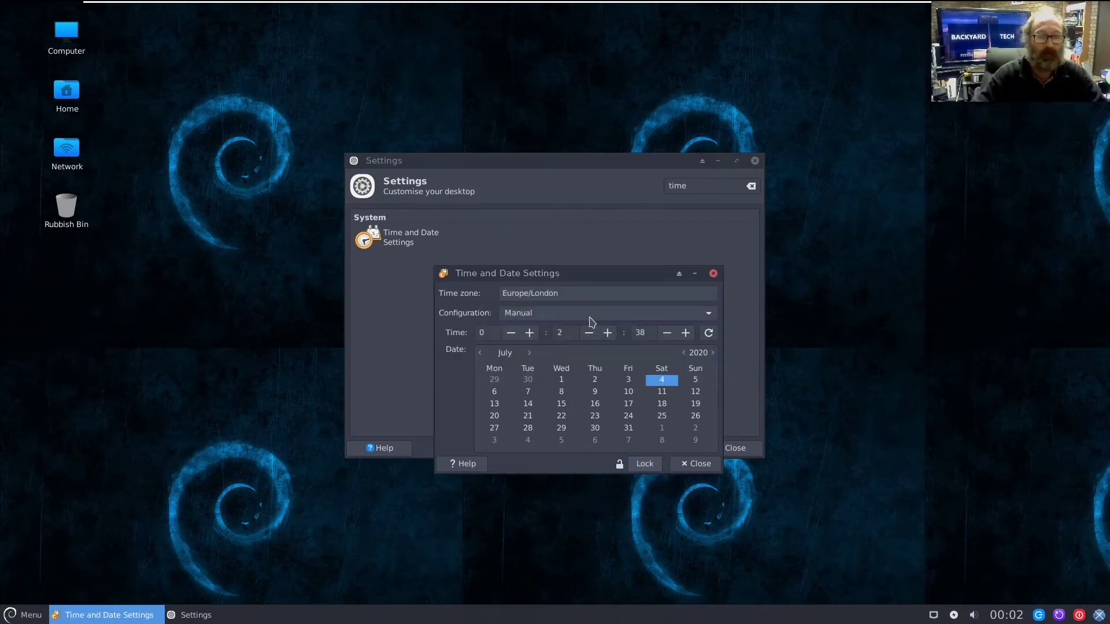
# Set the system time zone to Australia/Melbourne
pyautogui.click(565, 293)
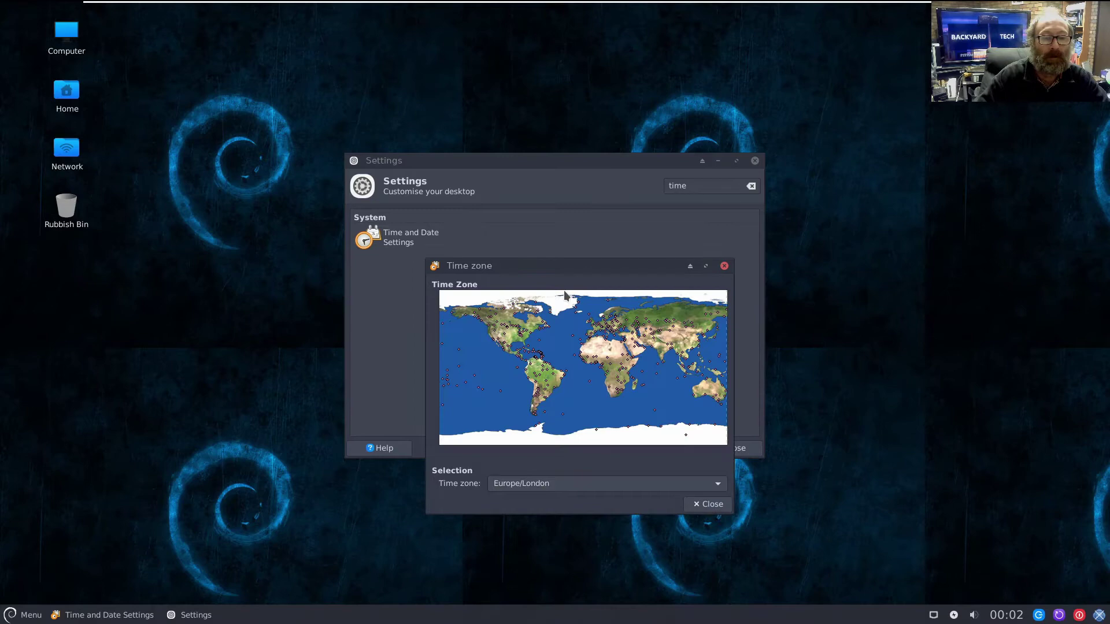
pyautogui.click(530, 485)
pyautogui.scroll(3, 532, 489)
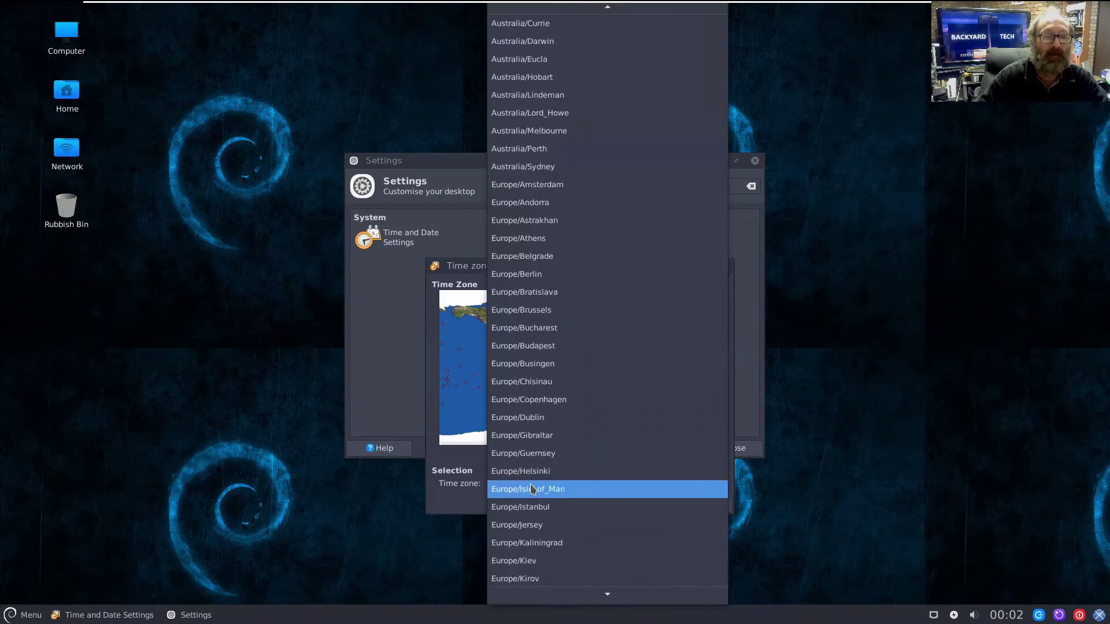
pyautogui.click(555, 132)
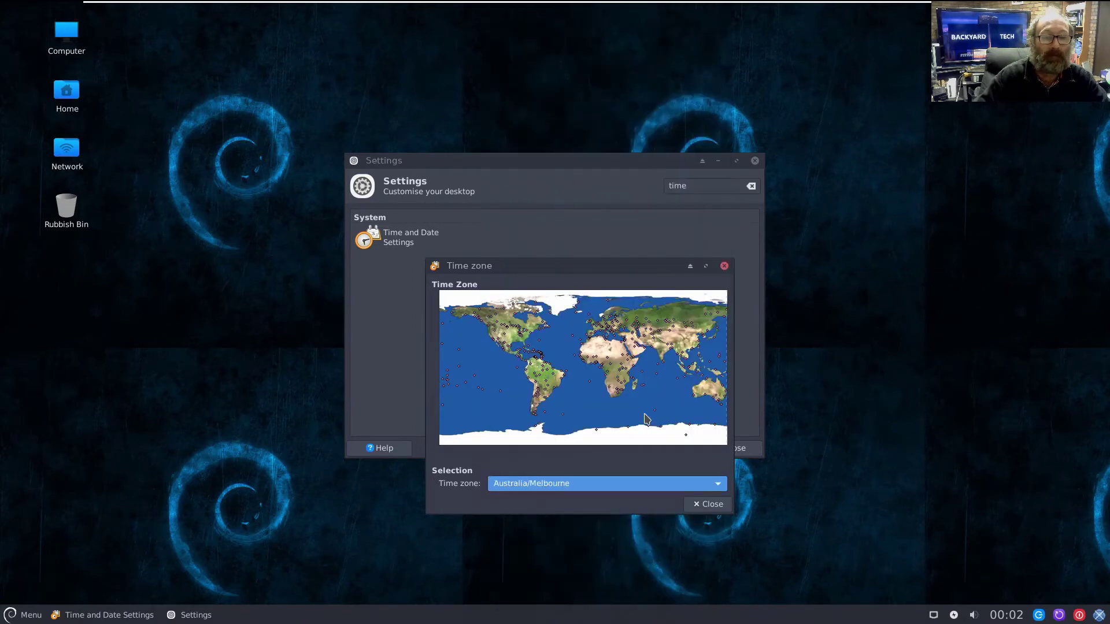
pyautogui.click(709, 507)
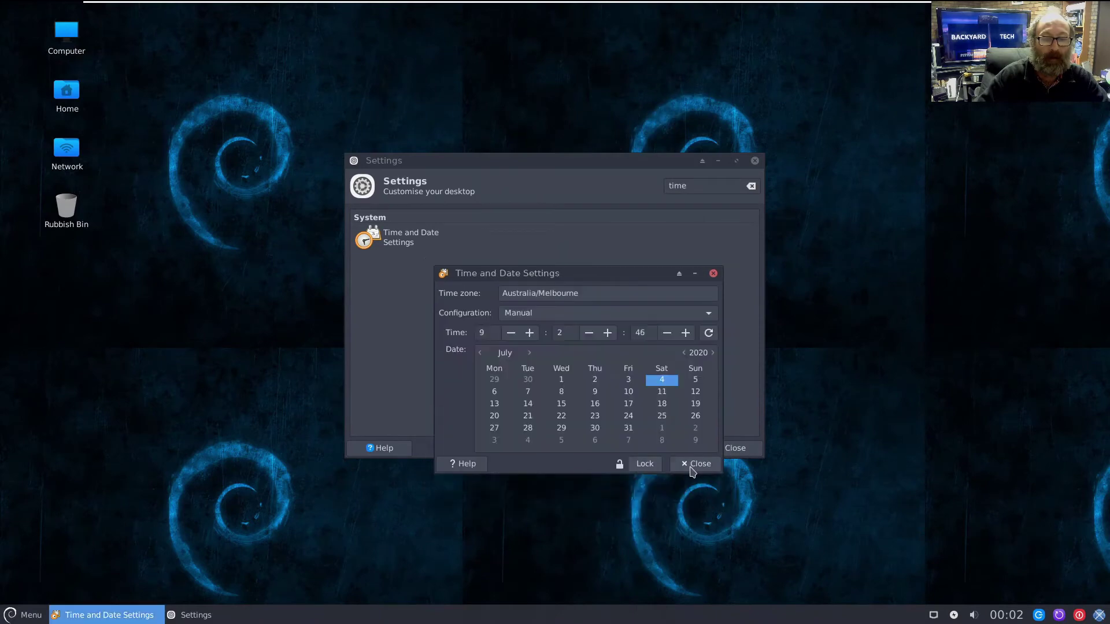
# Lock the time and date settings, and close their window together with the desktop Settings
pyautogui.click(645, 464)
pyautogui.click(696, 464)
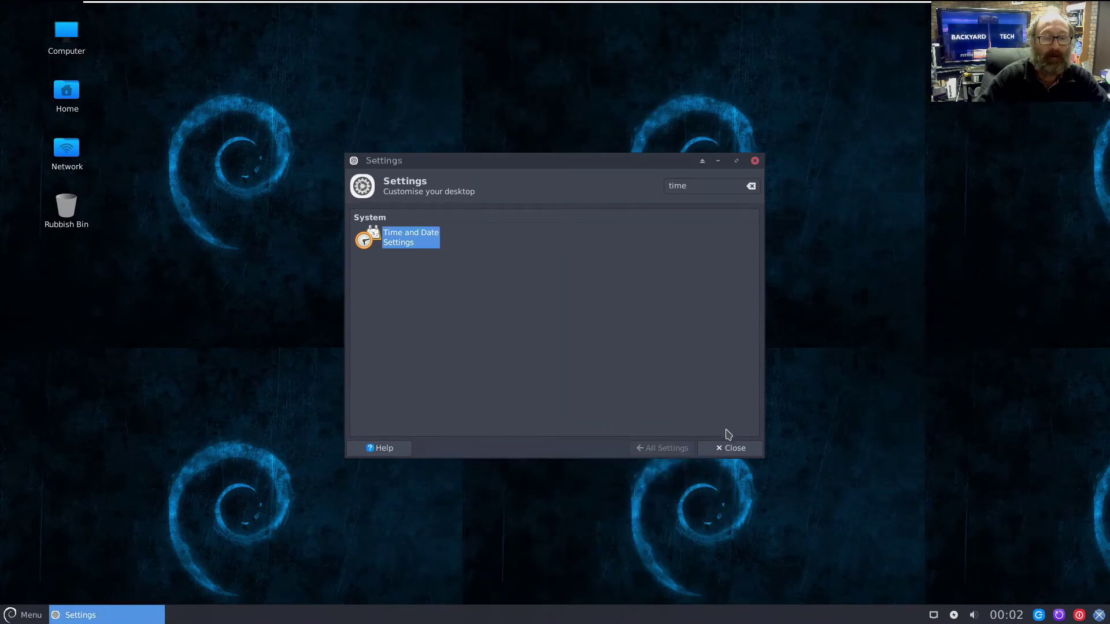
pyautogui.click(731, 449)
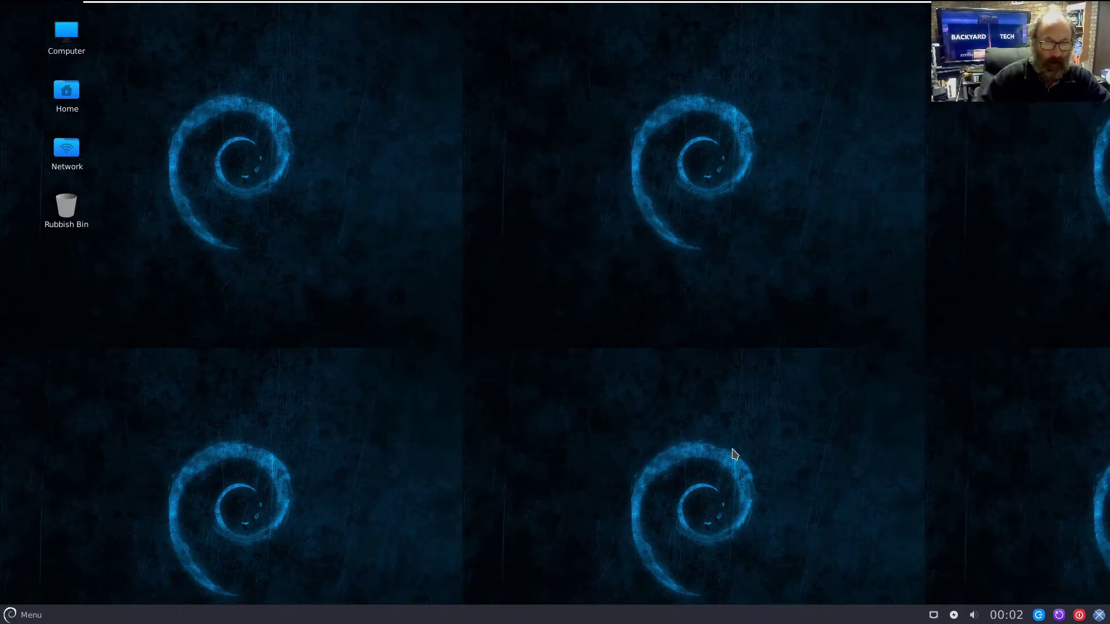
pyautogui.rightClick(317, 347)
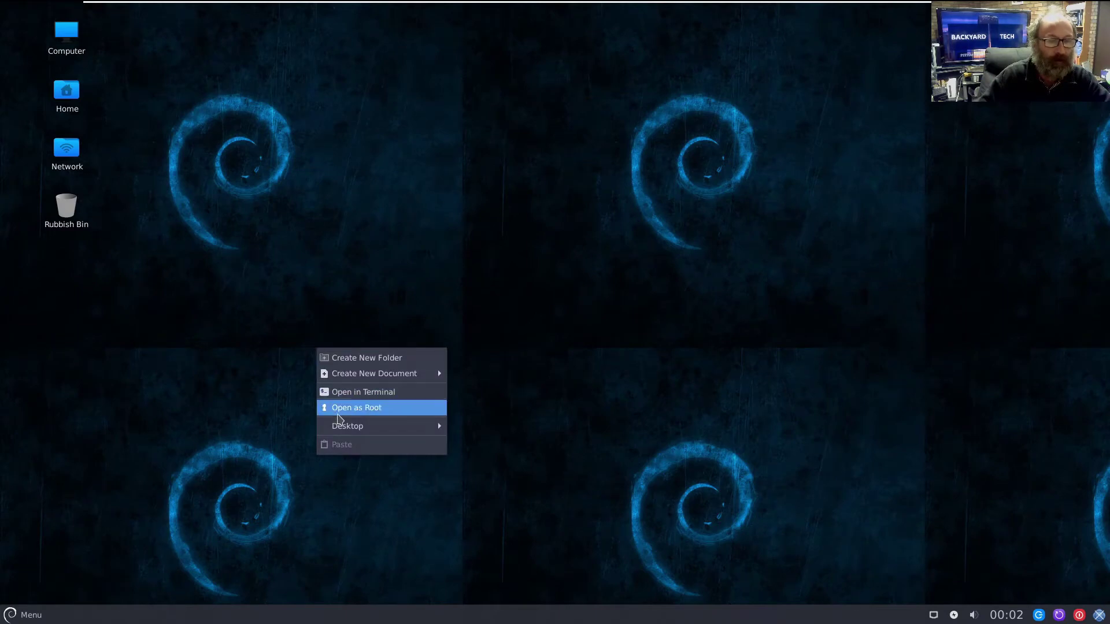
pyautogui.moveTo(360, 431)
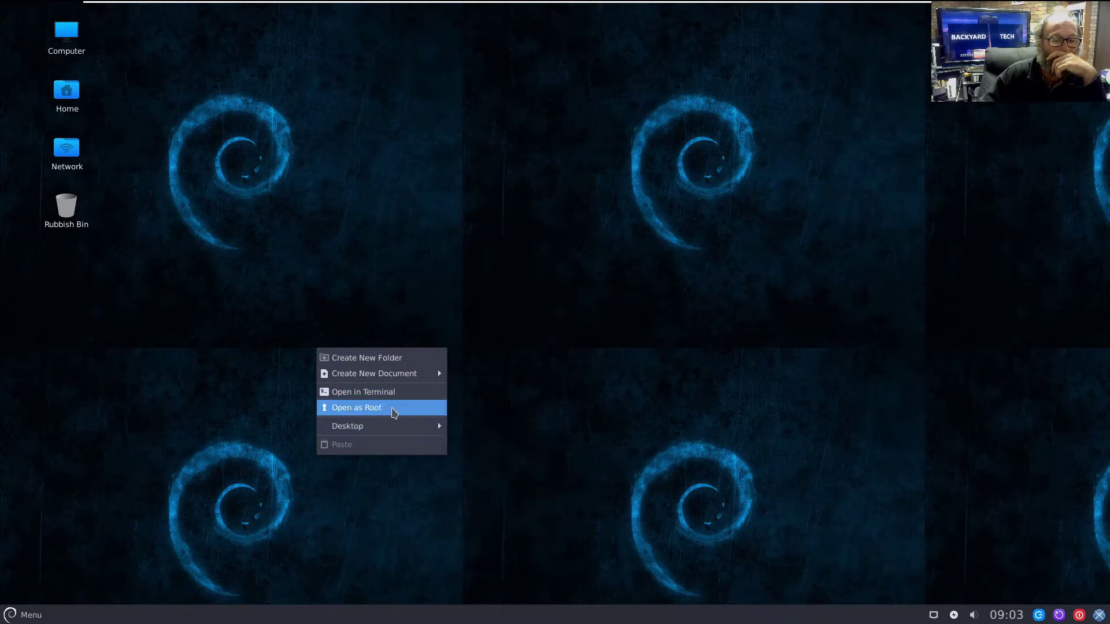
pyautogui.click(194, 375)
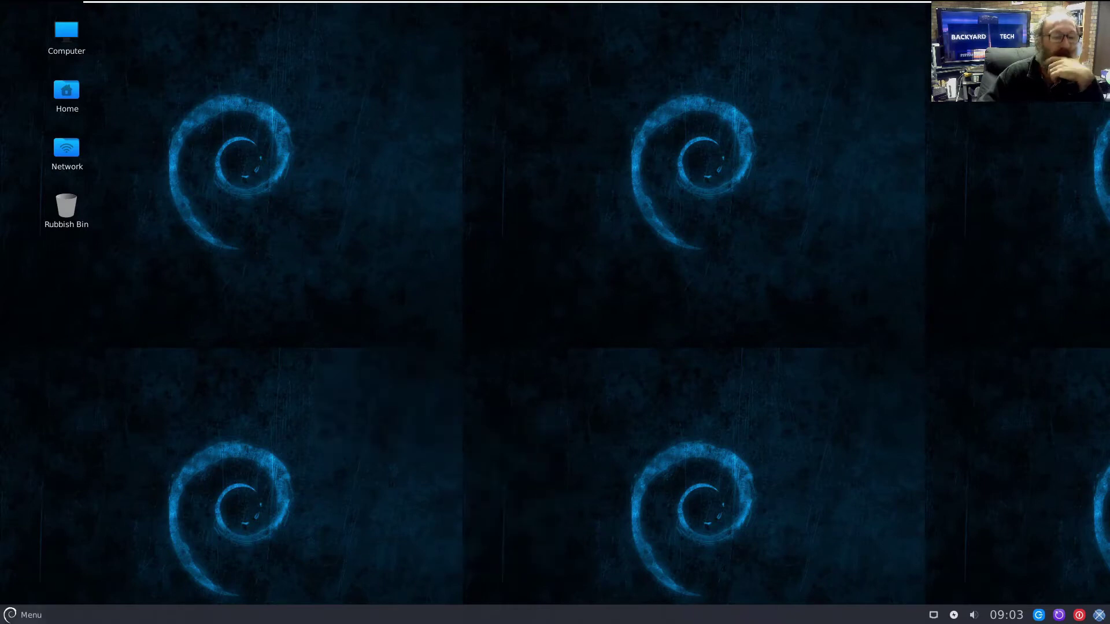
# Look through the application categories, open the Packages manager to view its package categories, and close it
pyautogui.click(12, 615)
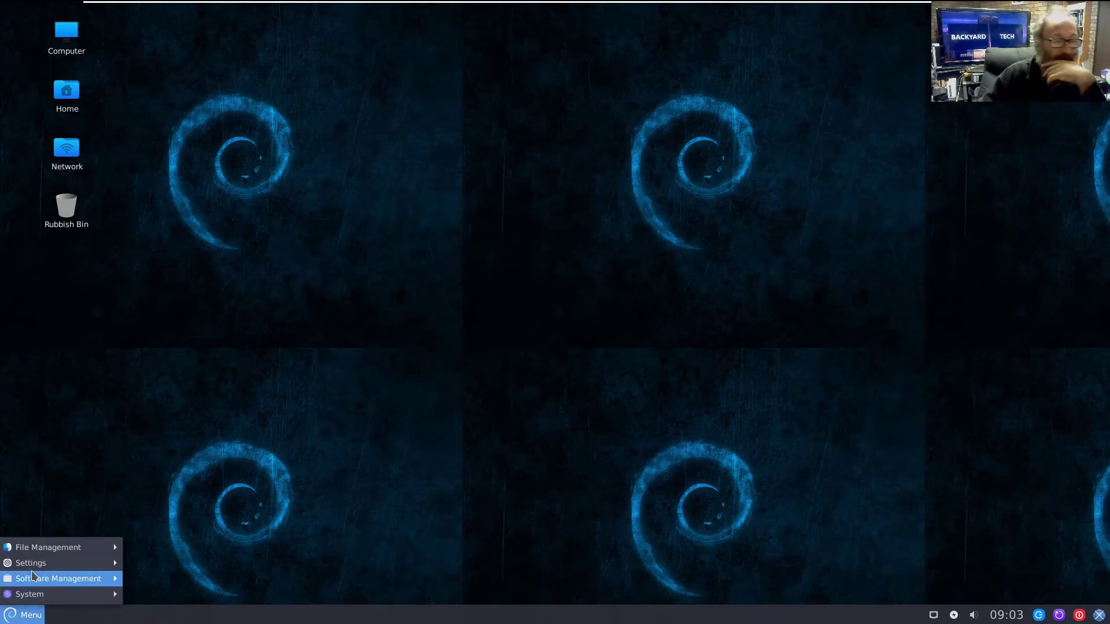
pyautogui.moveTo(44, 548)
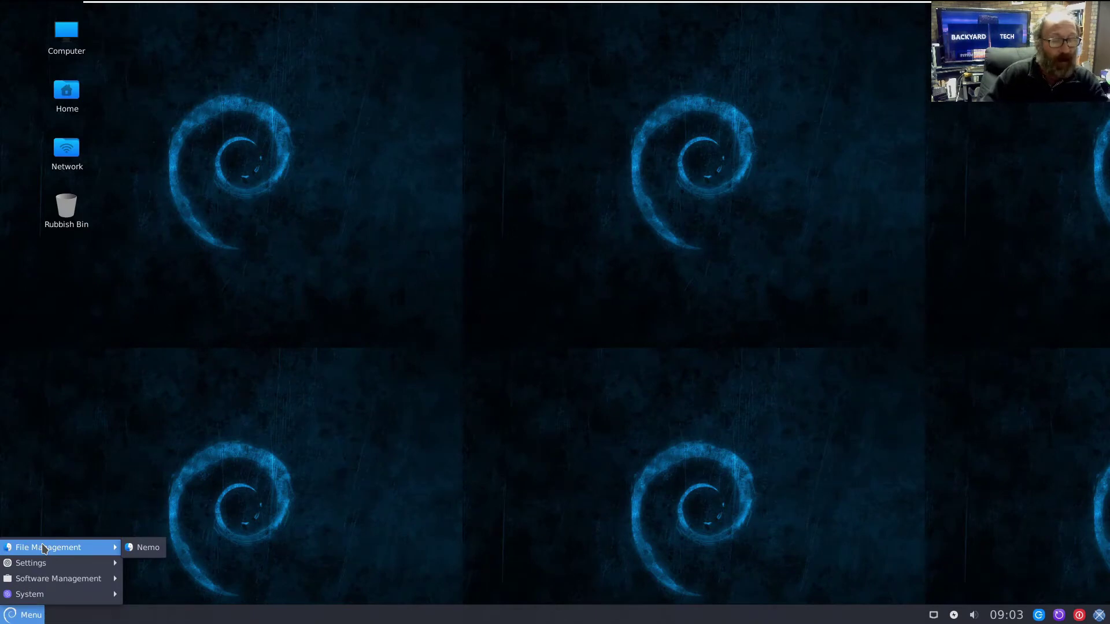
pyautogui.moveTo(46, 580)
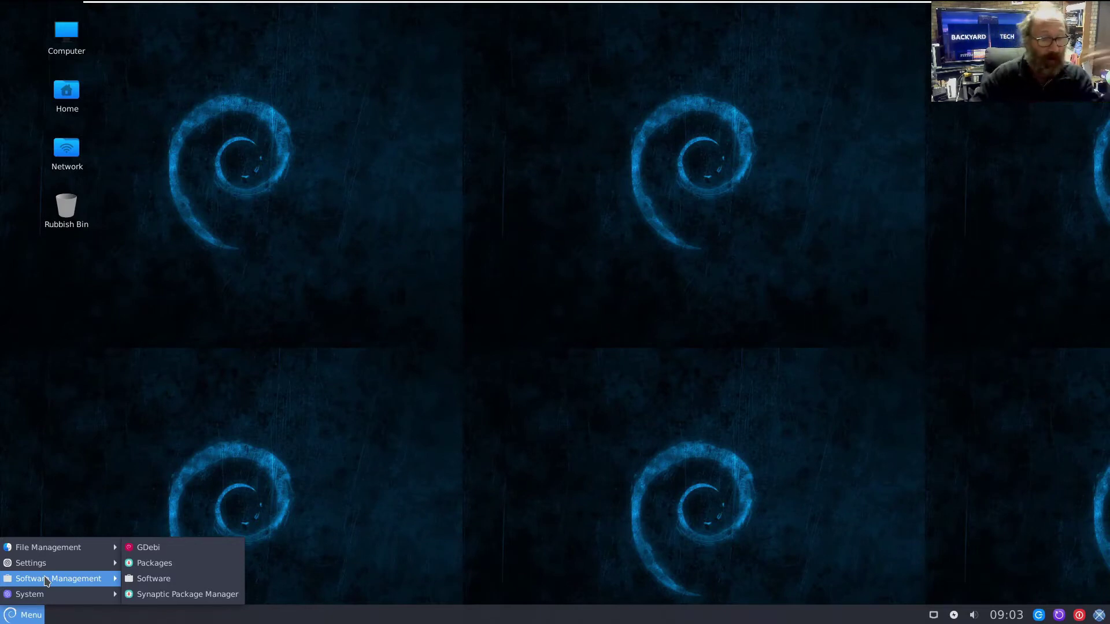
pyautogui.click(154, 563)
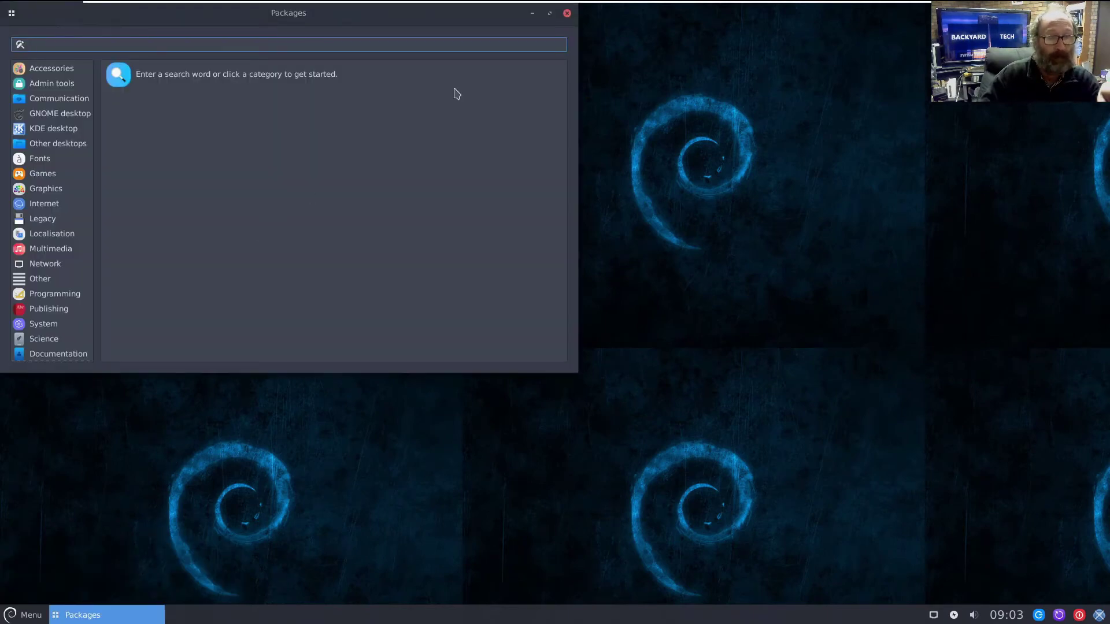
pyautogui.click(567, 13)
# Open the Display settings to view the general and advanced options, and return to the overview of all settings
pyautogui.click(28, 615)
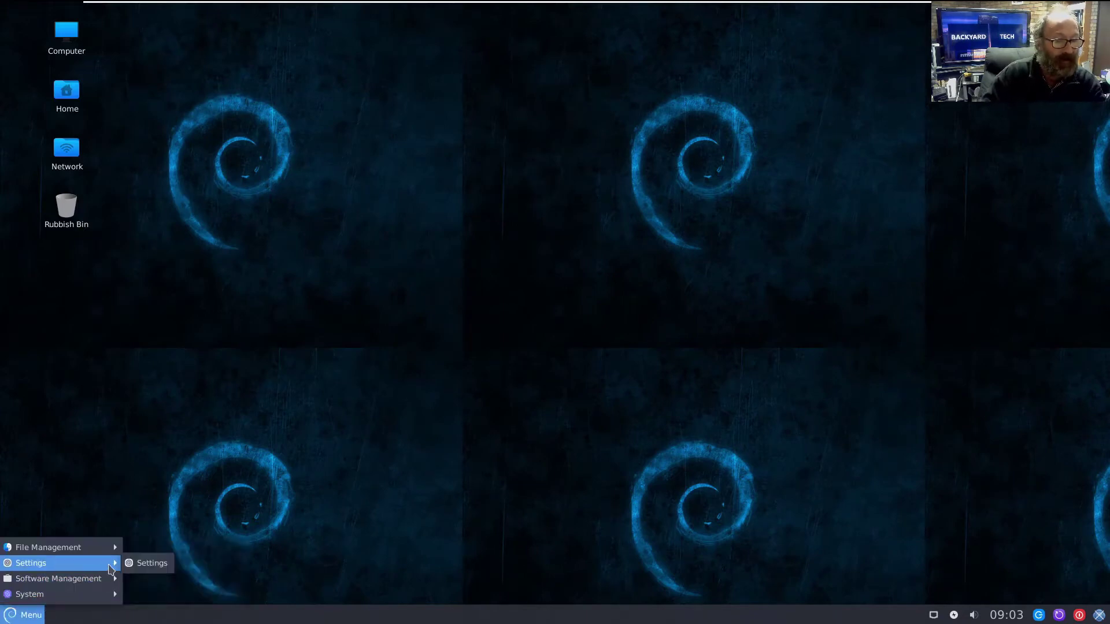
pyautogui.click(149, 568)
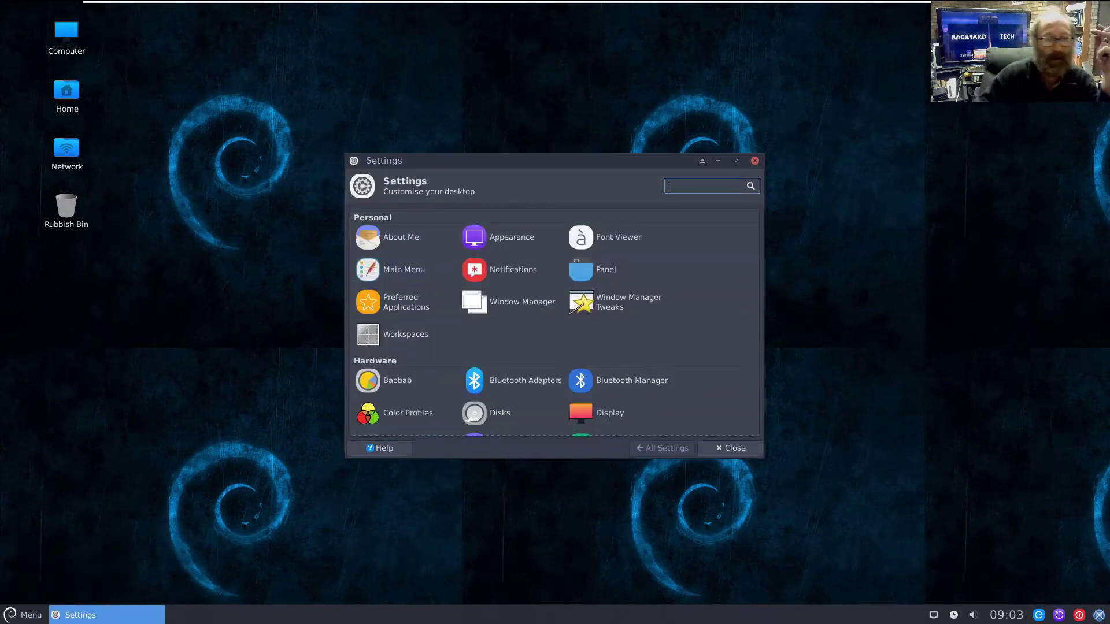
pyautogui.click(610, 415)
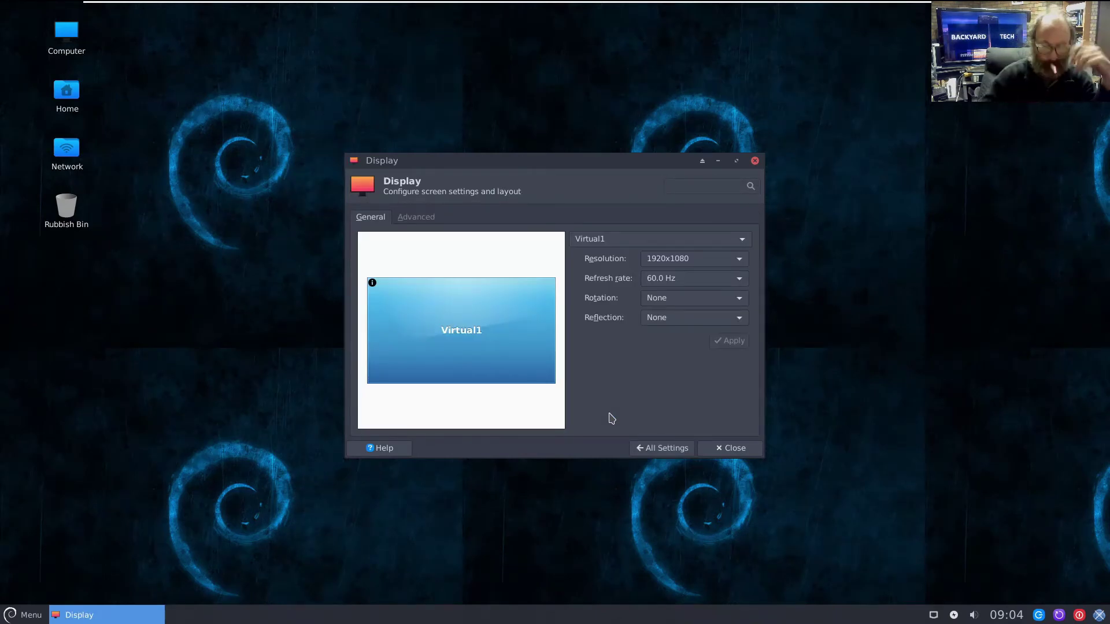
pyautogui.click(408, 219)
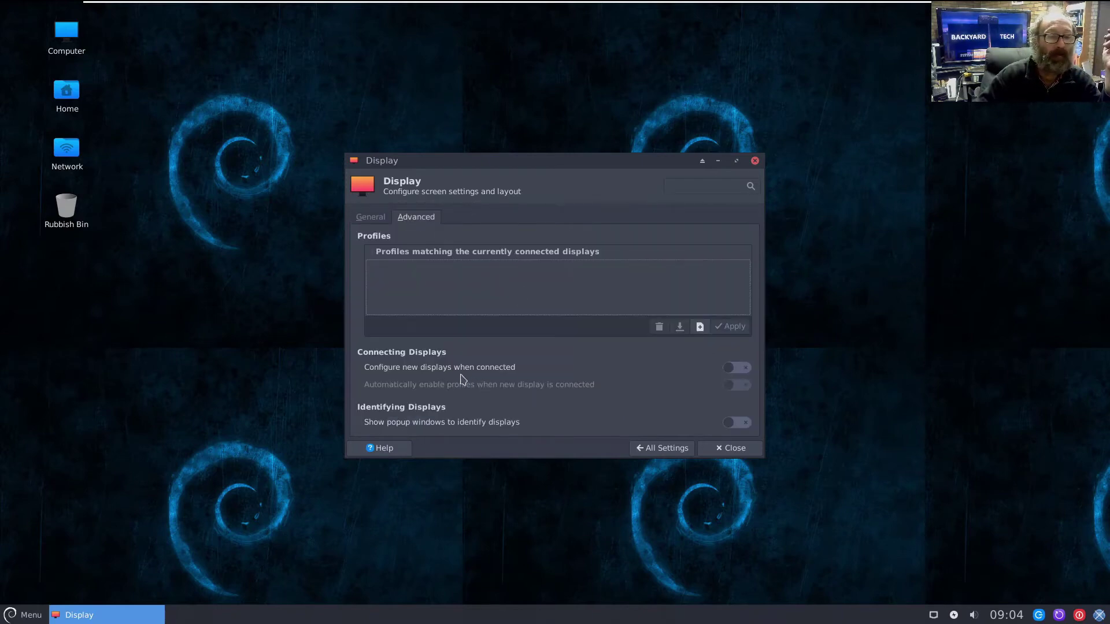
pyautogui.click(662, 448)
# Examine the settings tools listed under Personal, Hardware, System and Other, and close Settings
pyautogui.scroll(-3, 654, 355)
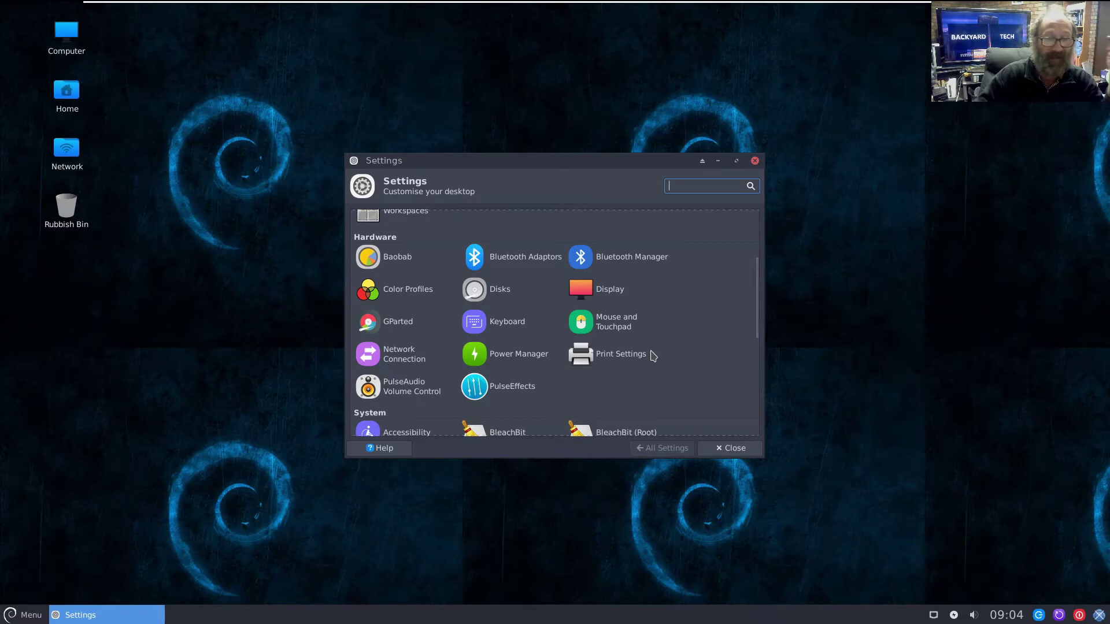
pyautogui.scroll(-4, 654, 355)
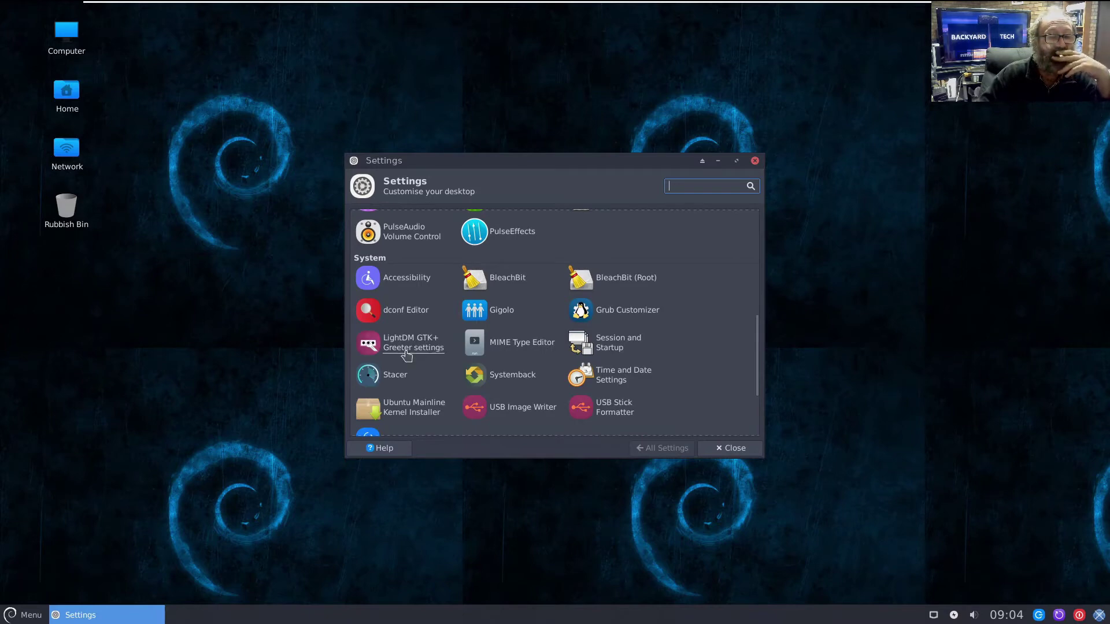
pyautogui.scroll(-1, 404, 355)
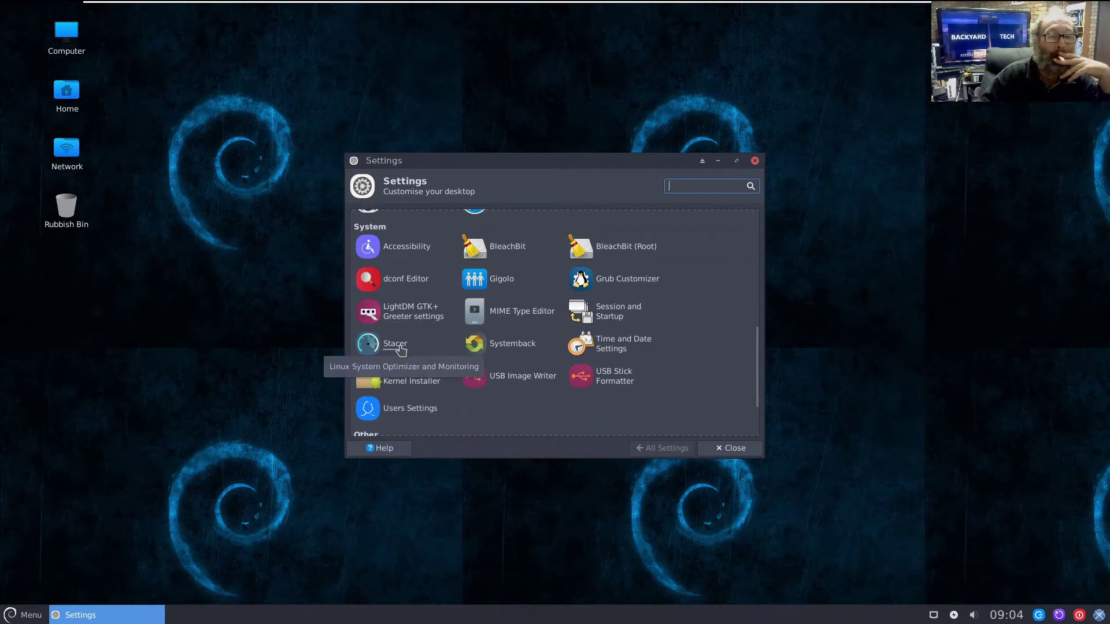
pyautogui.scroll(-1, 399, 347)
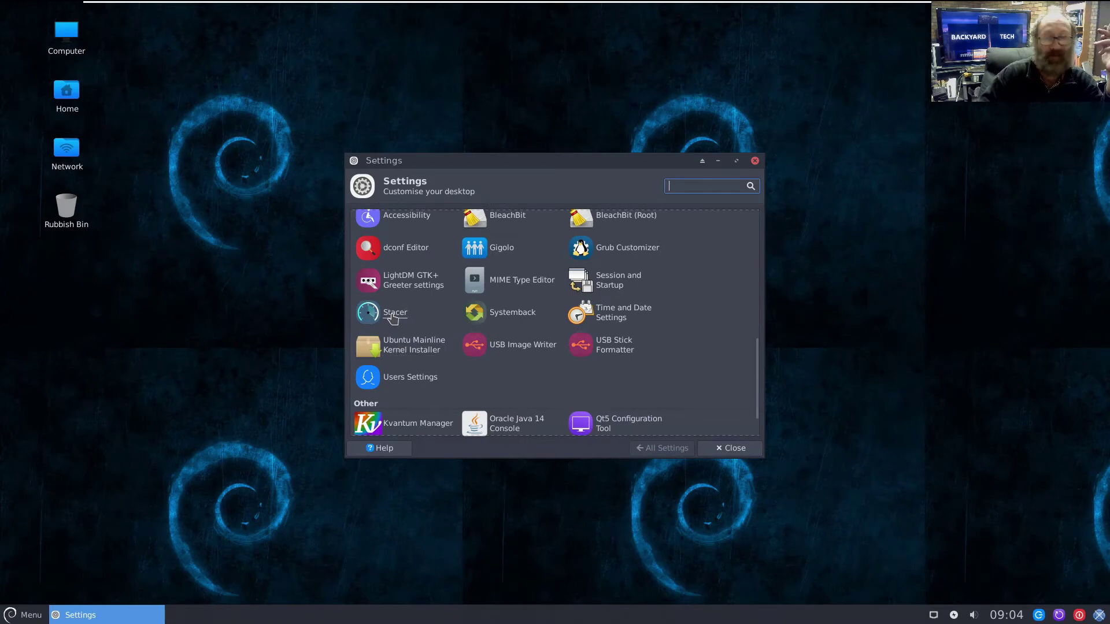
pyautogui.scroll(-1, 686, 397)
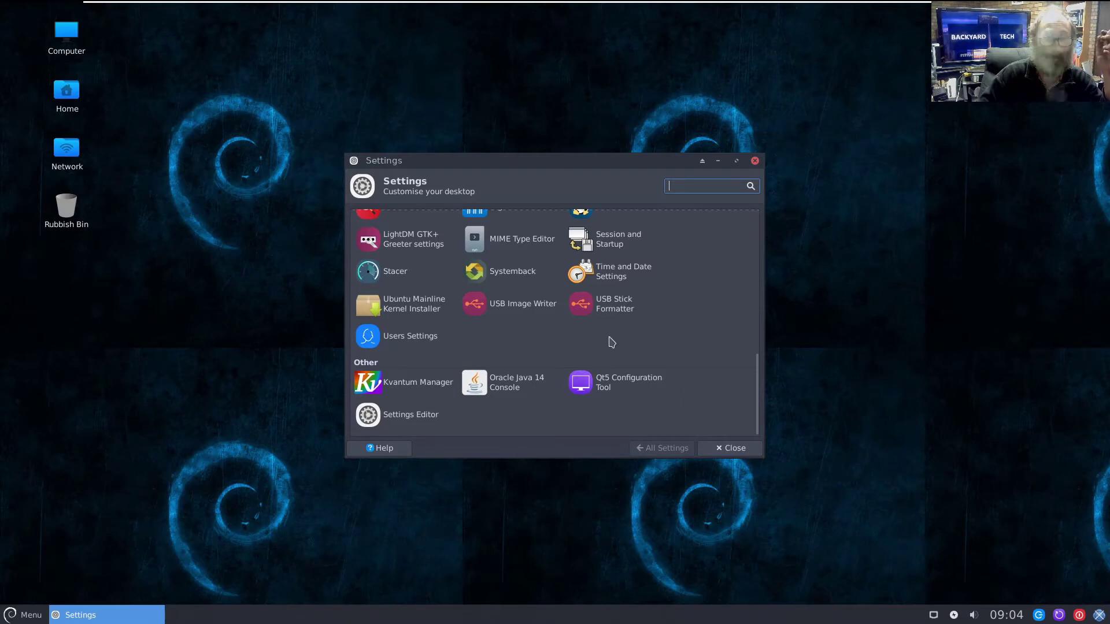
pyautogui.scroll(10, 611, 318)
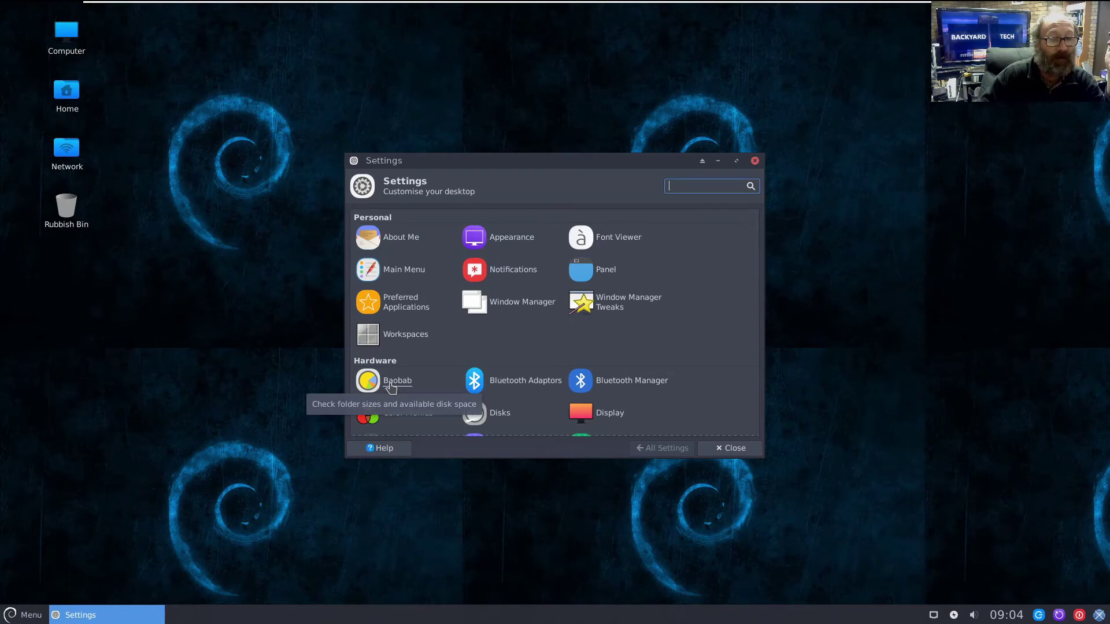
pyautogui.scroll(-1, 430, 352)
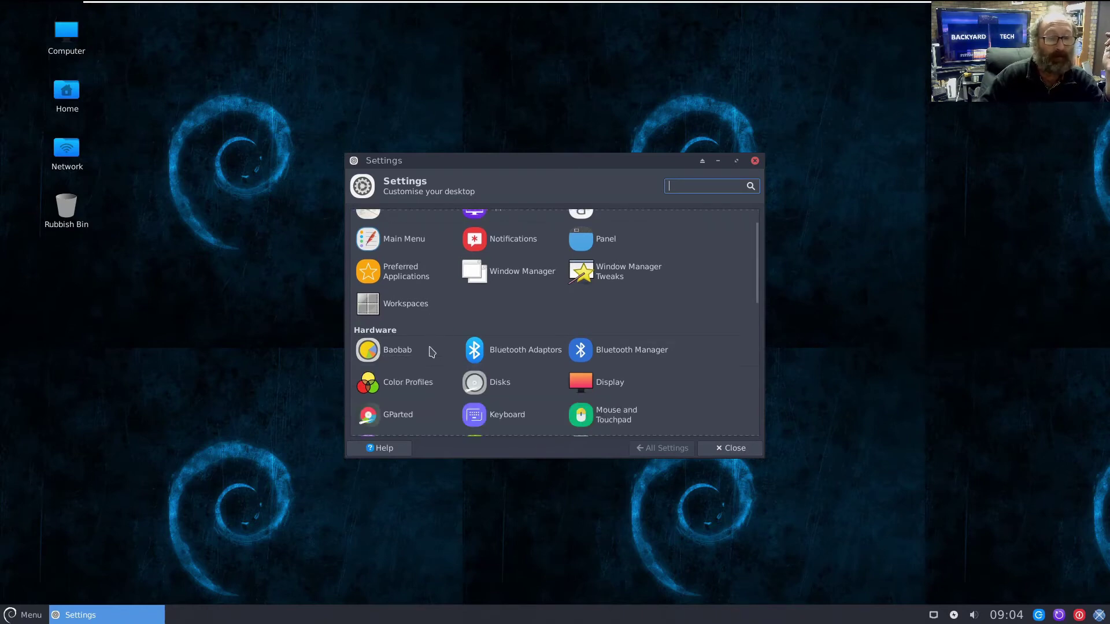
pyautogui.scroll(-2, 430, 351)
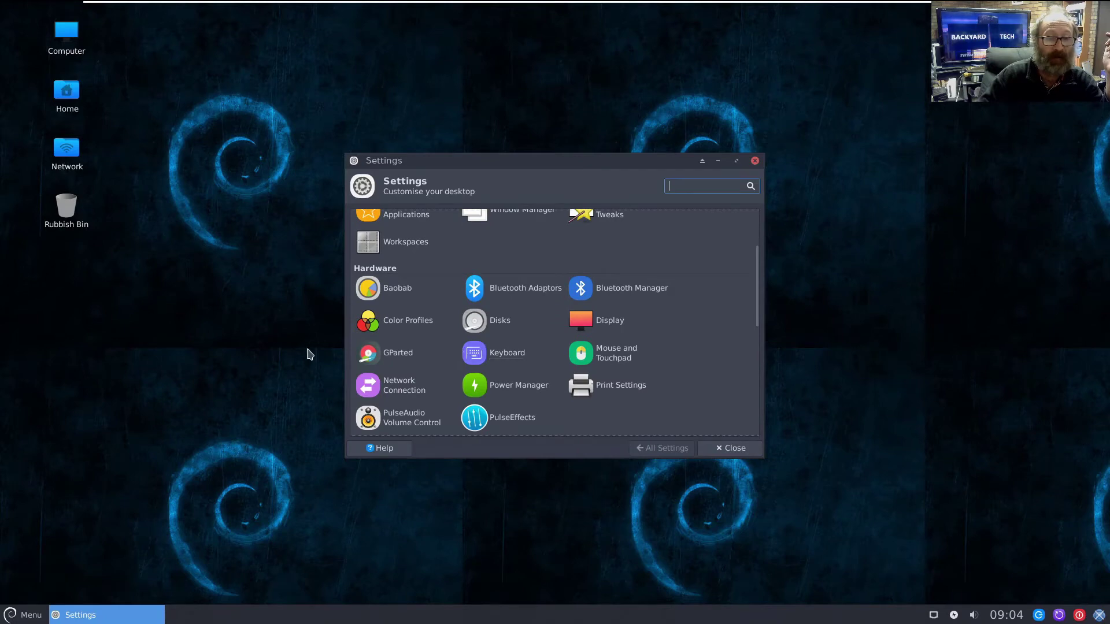
pyautogui.click(730, 448)
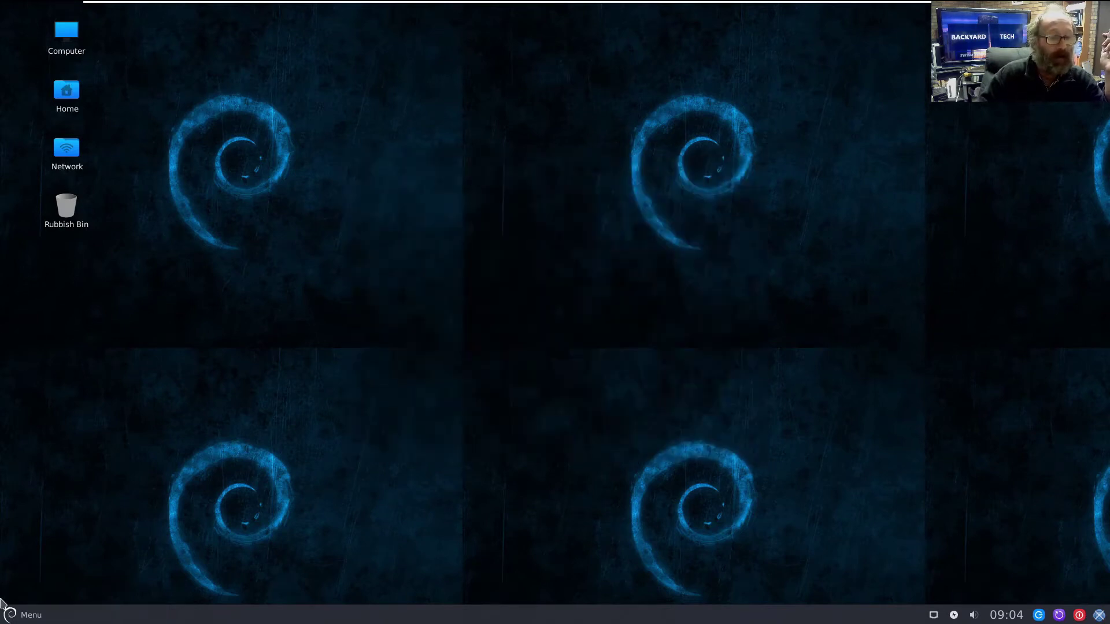
# Open Computer to view the available drives, move its window to the middle of the desktop, and close it
pyautogui.doubleClick(67, 35)
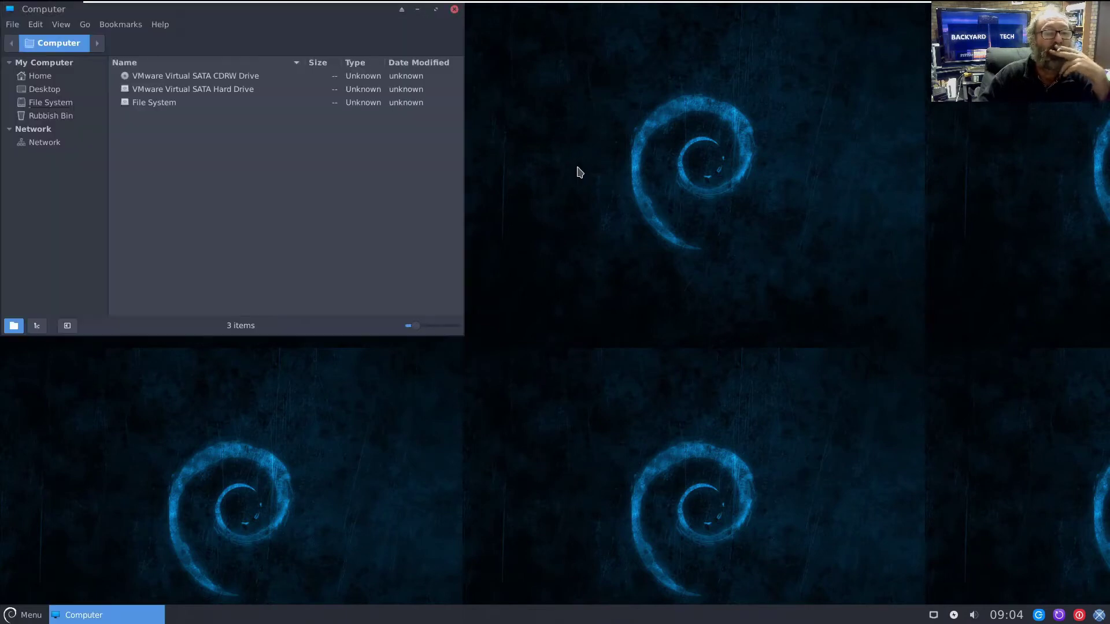
pyautogui.moveTo(286, 10); pyautogui.dragTo(546, 166)
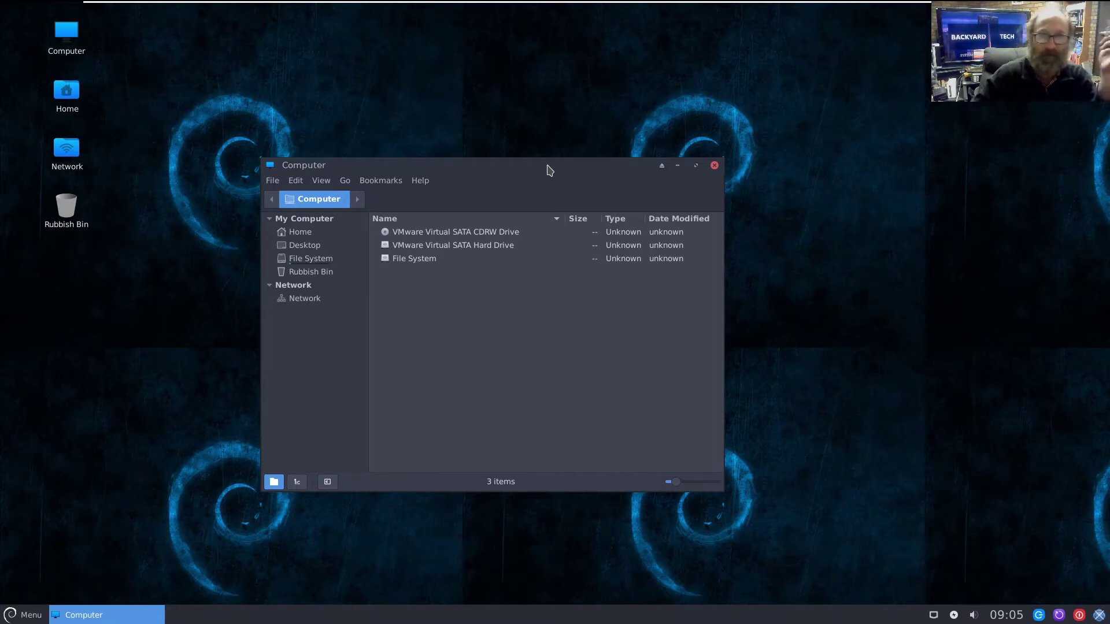
pyautogui.click(714, 166)
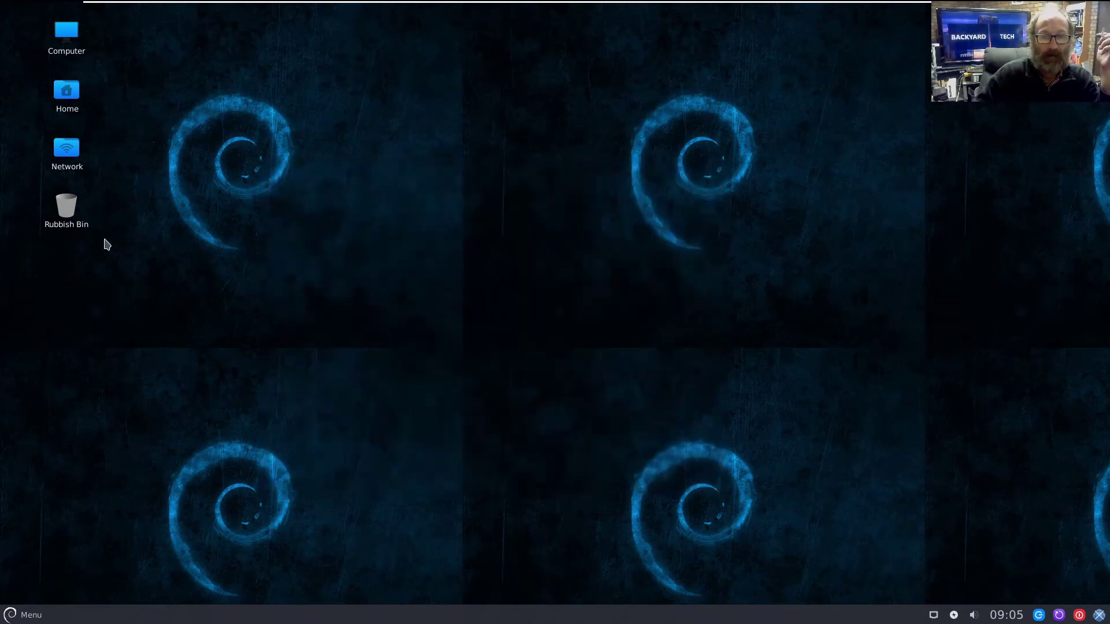
pyautogui.click(8, 618)
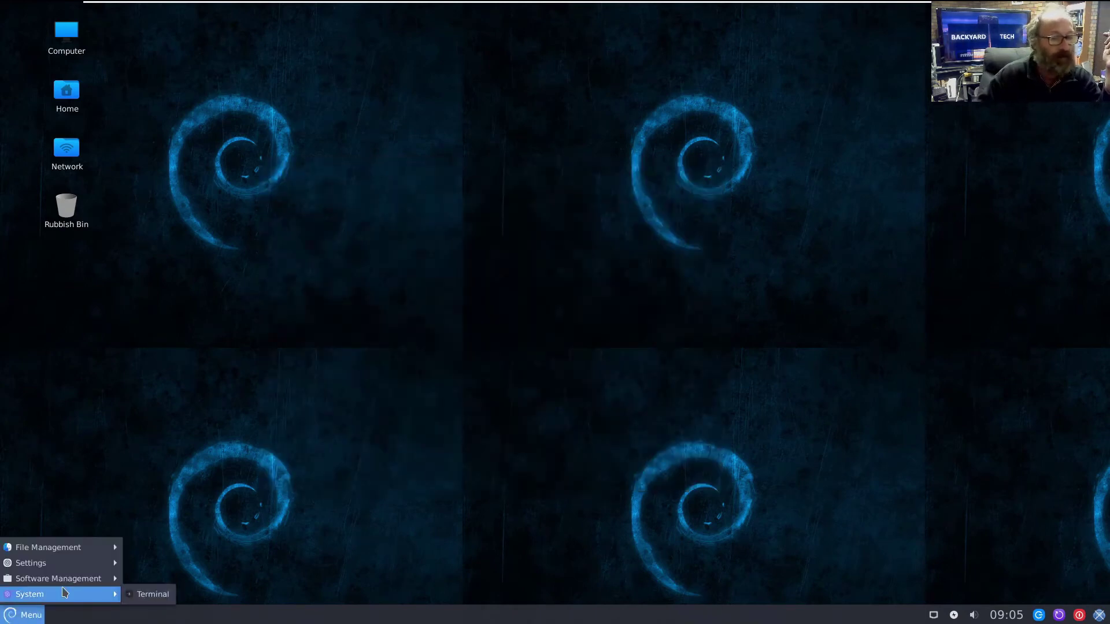
pyautogui.moveTo(78, 580)
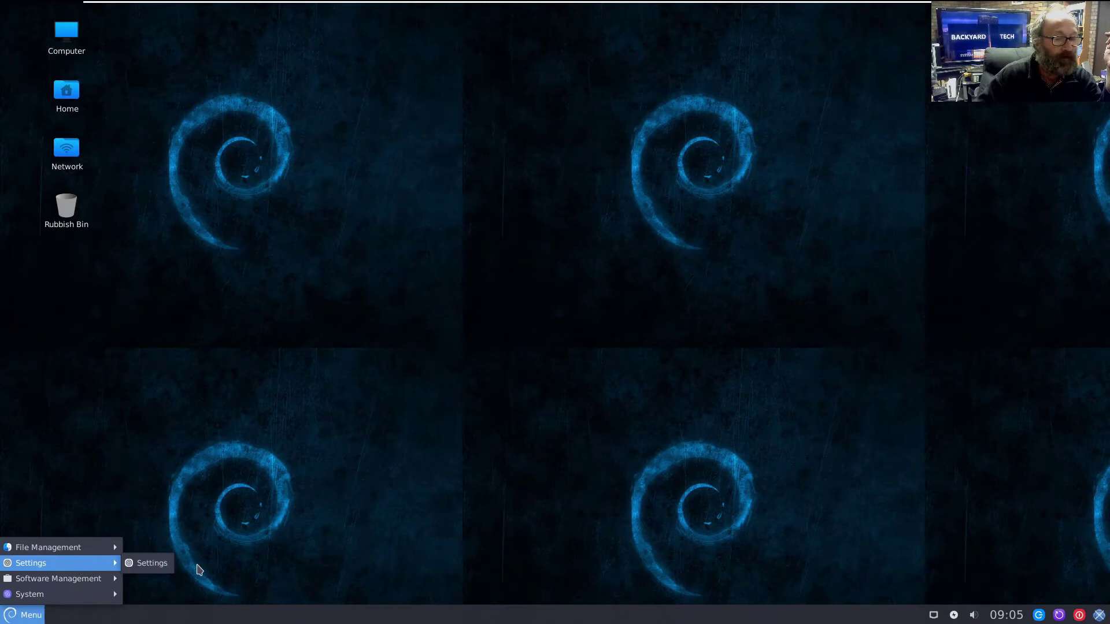
pyautogui.rightClick(446, 315)
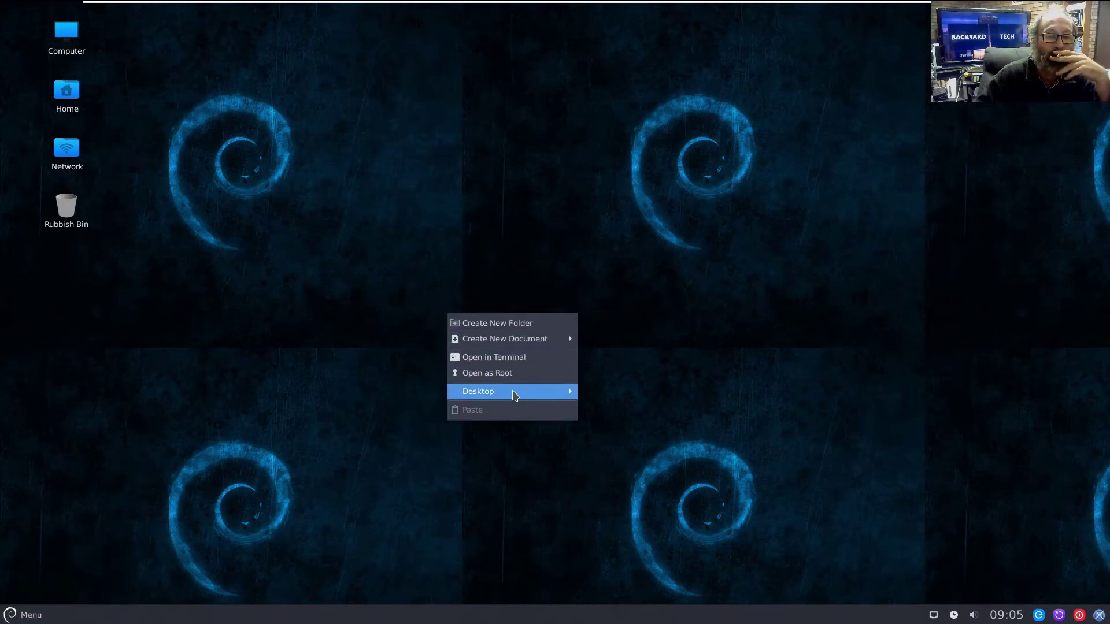
pyautogui.moveTo(511, 397)
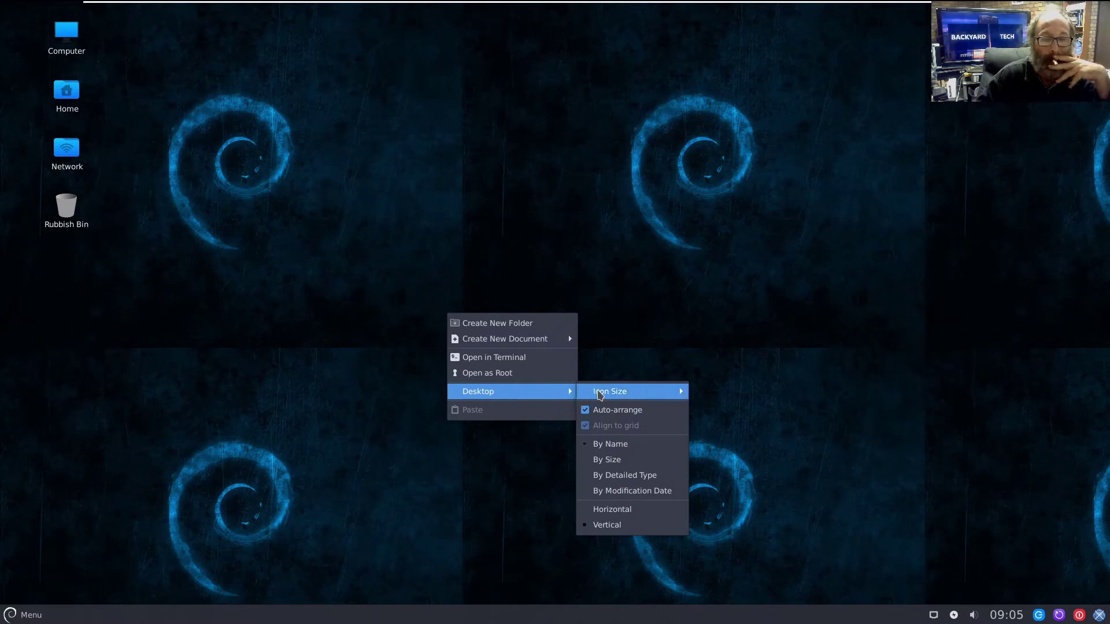
pyautogui.moveTo(600, 394)
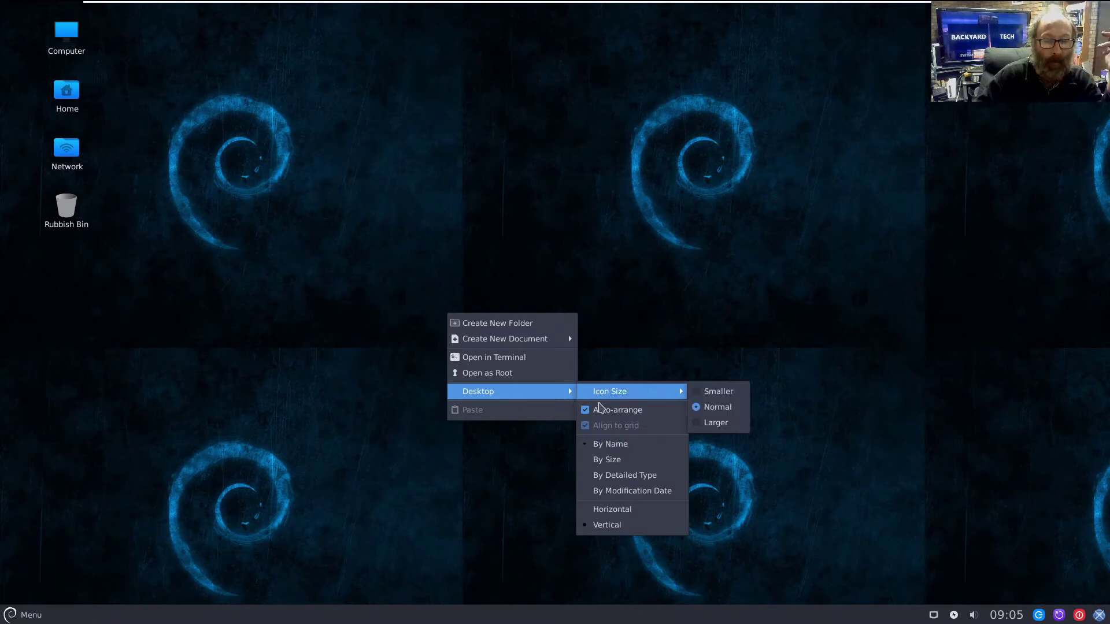
pyautogui.click(370, 334)
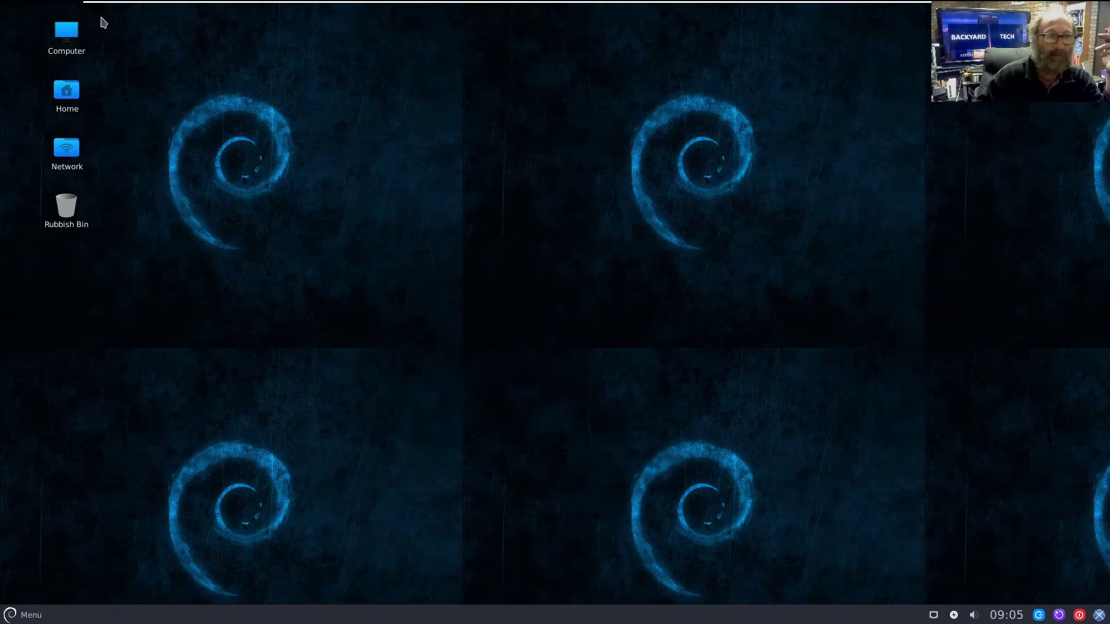
# Open the Software catalogue from the software management applications
pyautogui.click(23, 615)
pyautogui.moveTo(73, 579)
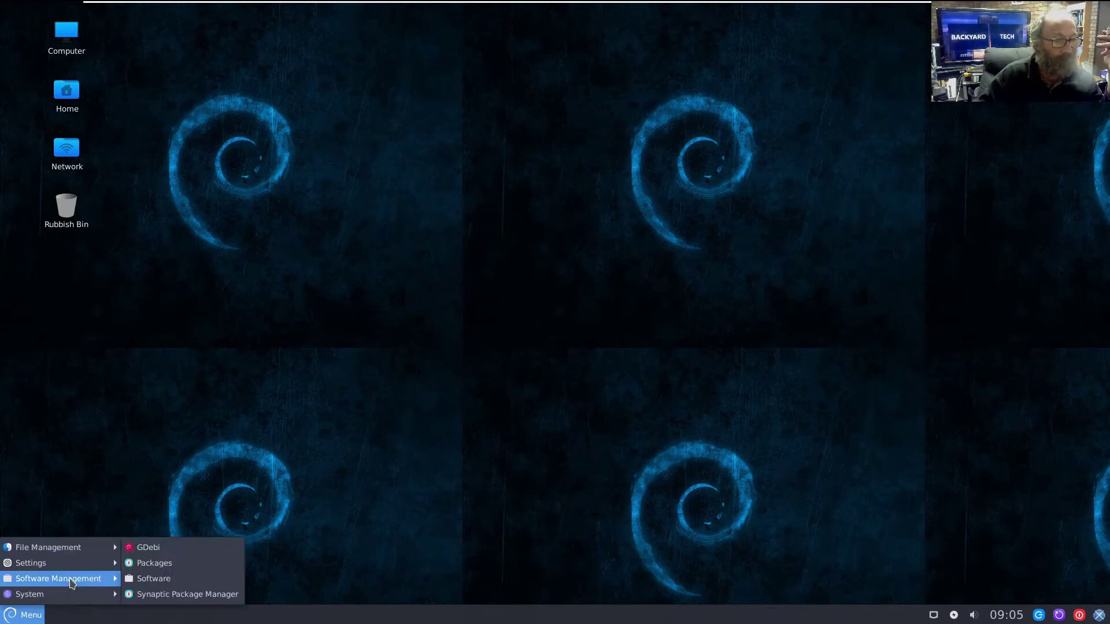
pyautogui.click(166, 581)
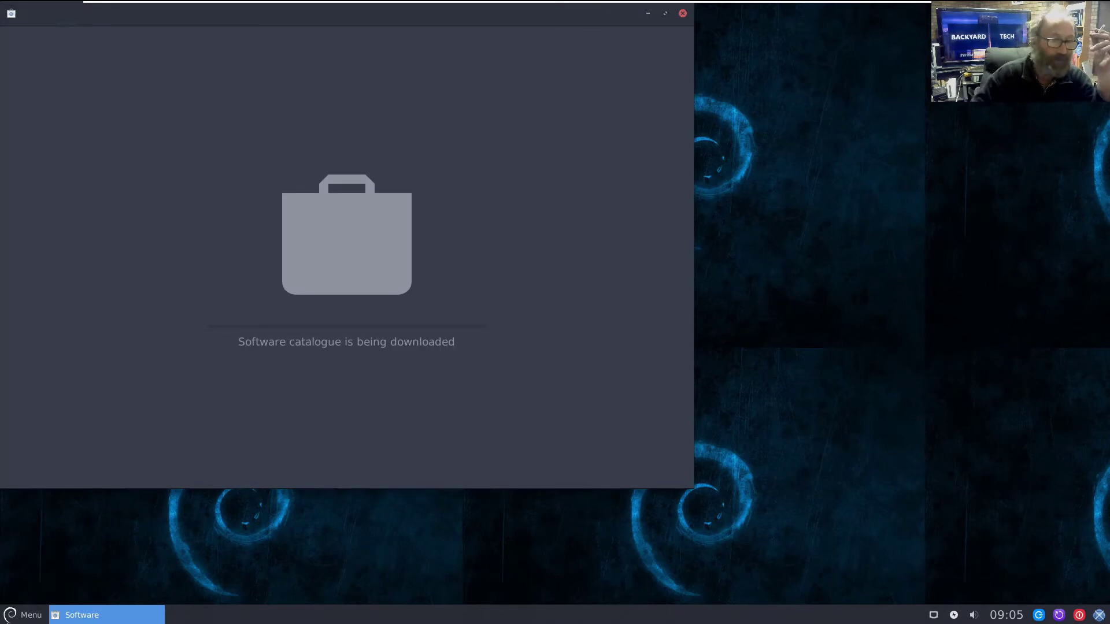
# Run sudo apt-get update in a terminal, entering the account password, and close both the terminal and Software
pyautogui.click(23, 615)
pyautogui.moveTo(58, 594)
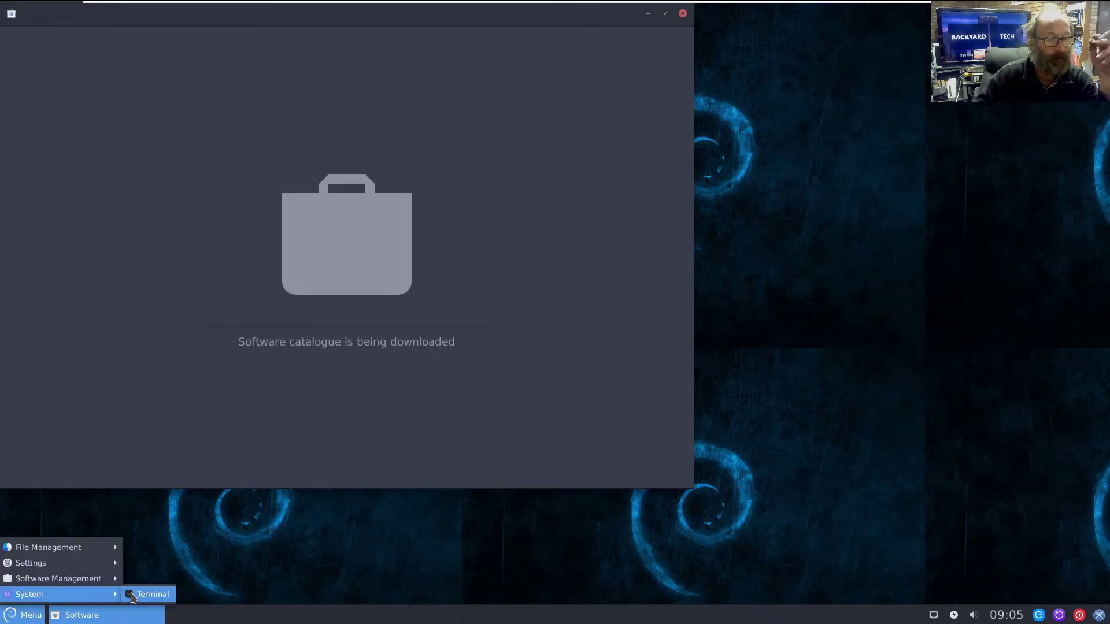
pyautogui.click(133, 597)
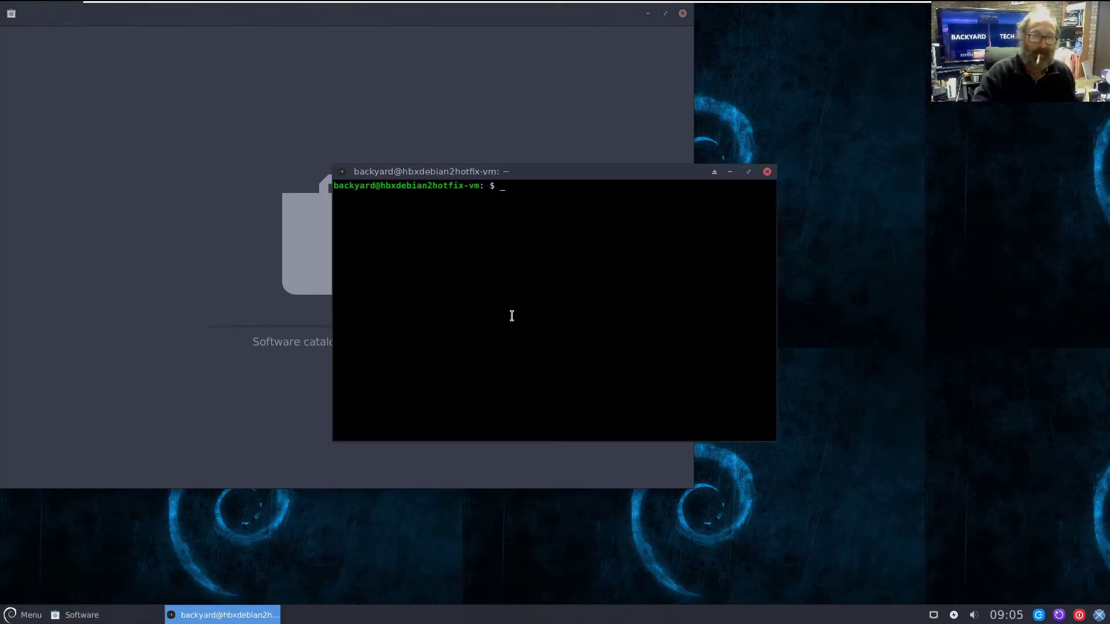
pyautogui.write('apt-ge')
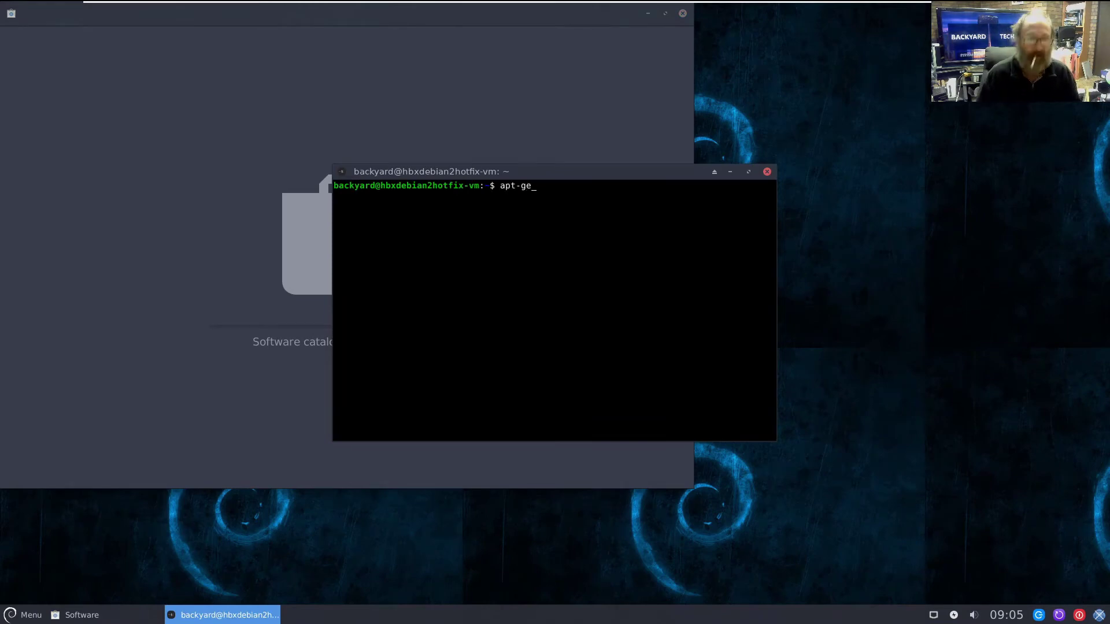
pyautogui.press('BackSpace')
pyautogui.press('BackSpace')
pyautogui.press('BackSpace')
pyautogui.press('BackSpace')
pyautogui.press('BackSpace')
pyautogui.press('BackSpace')
pyautogui.write('sud')
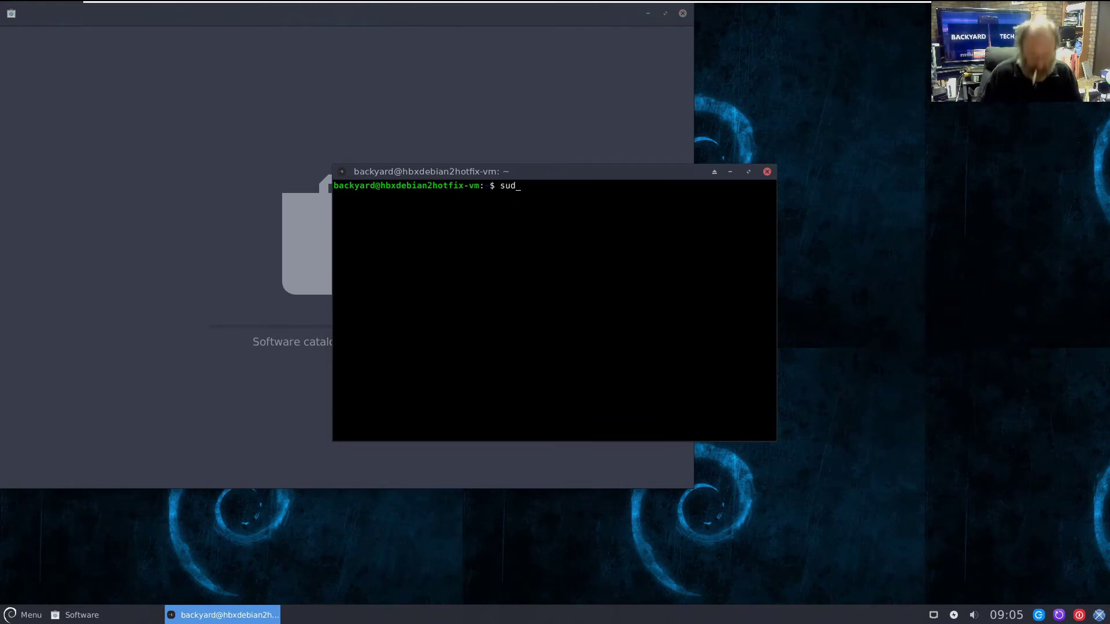
pyautogui.write('o apt-get')
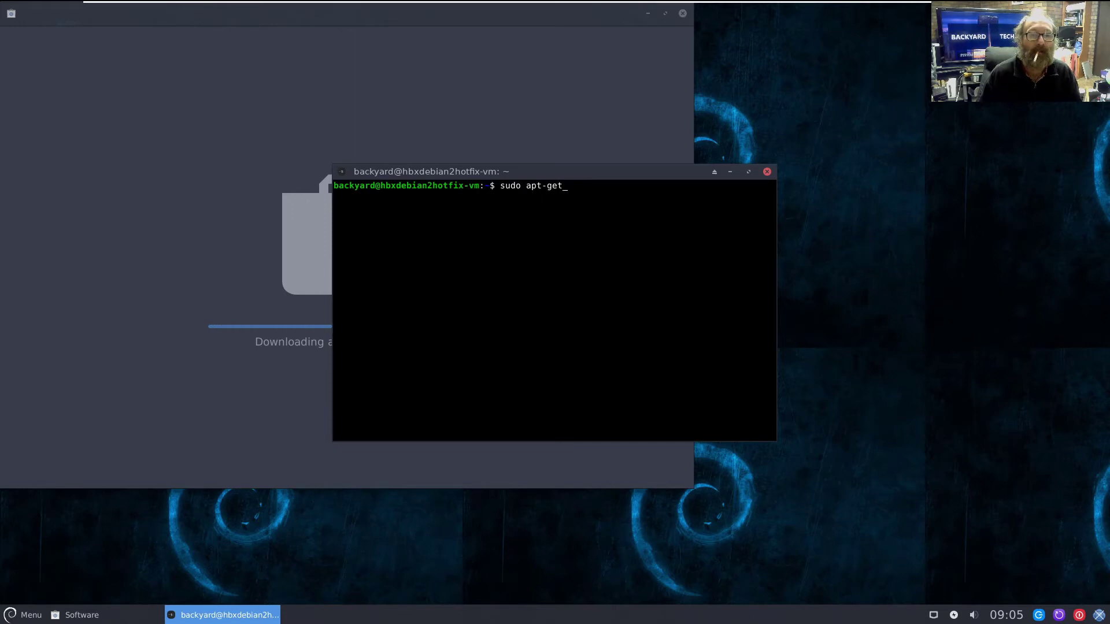
pyautogui.write(' update')
pyautogui.press('Return')
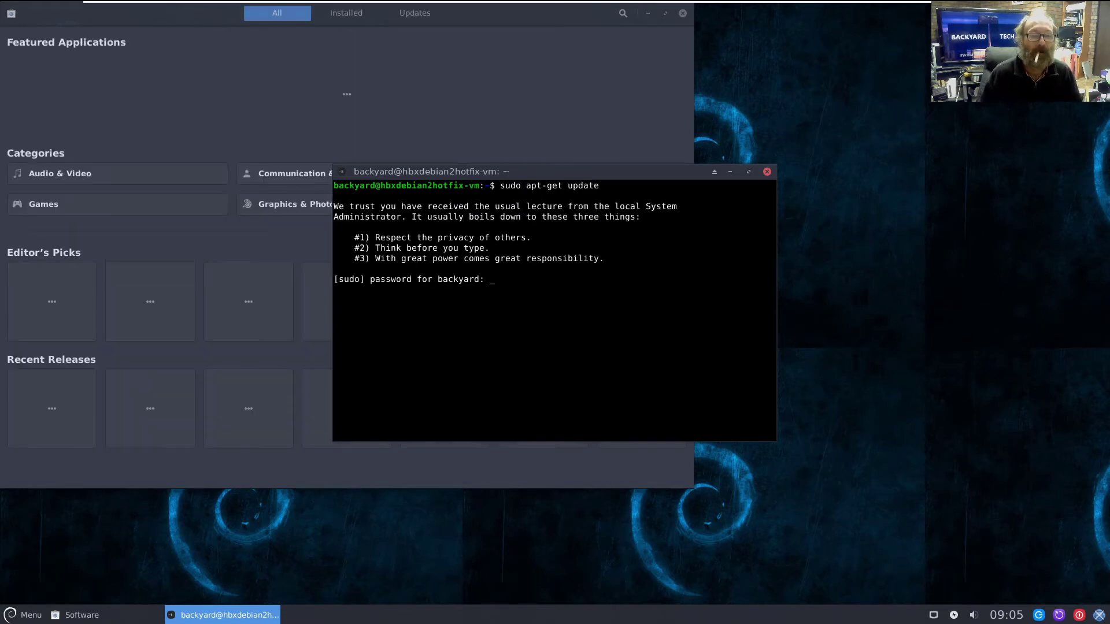
pyautogui.press('Return')
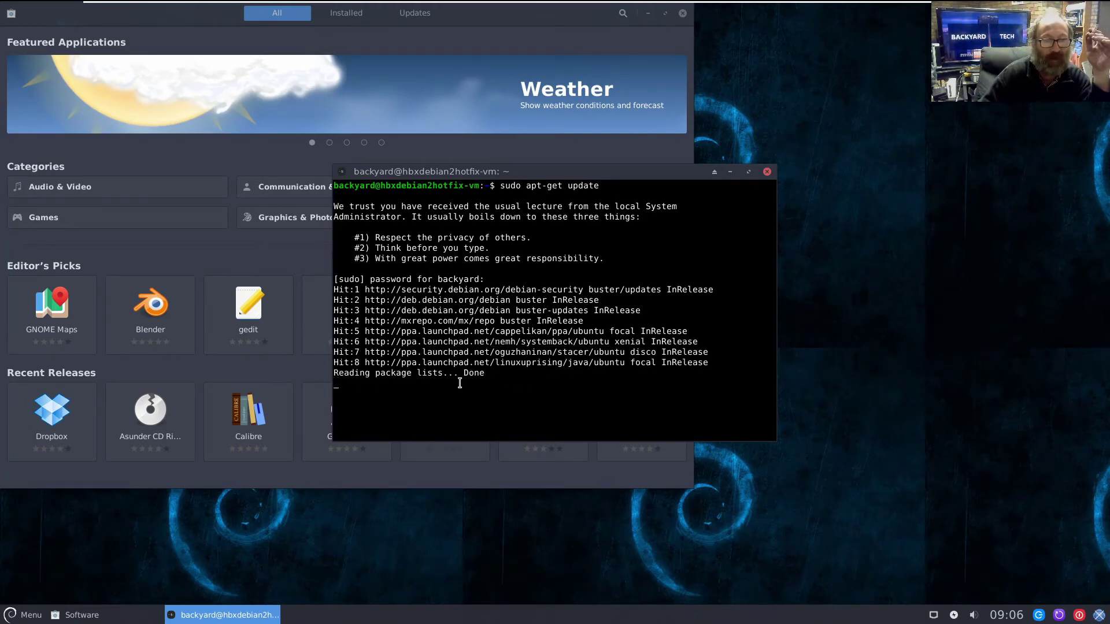
pyautogui.click(767, 172)
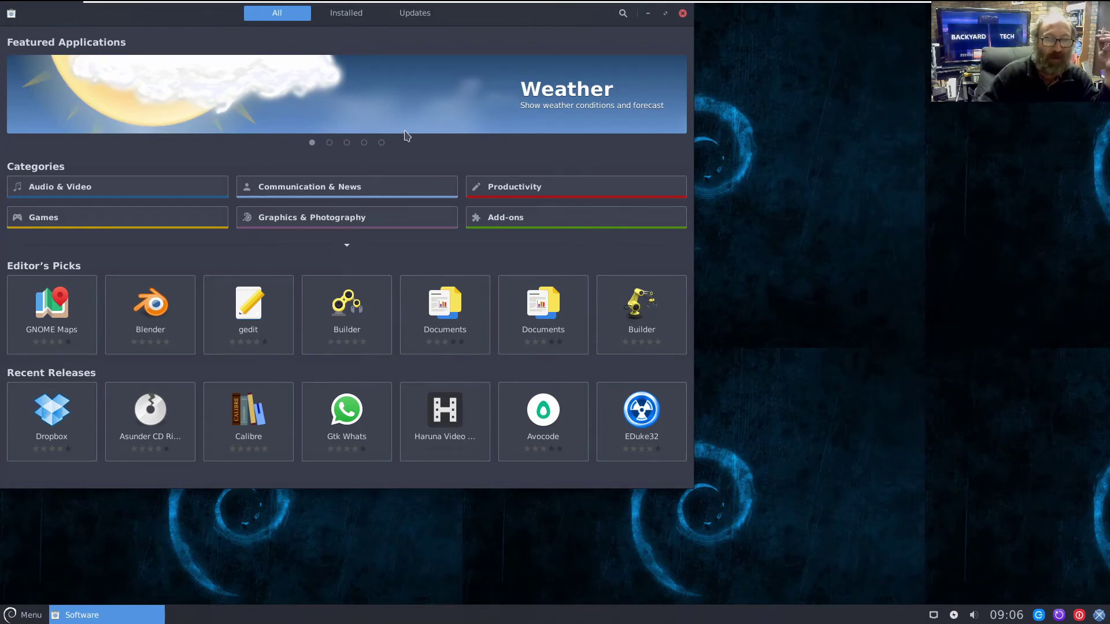
pyautogui.click(683, 13)
# Launch Synaptic Package Manager, authenticating with the account password, and reload the package information with individual files shown
pyautogui.click(19, 616)
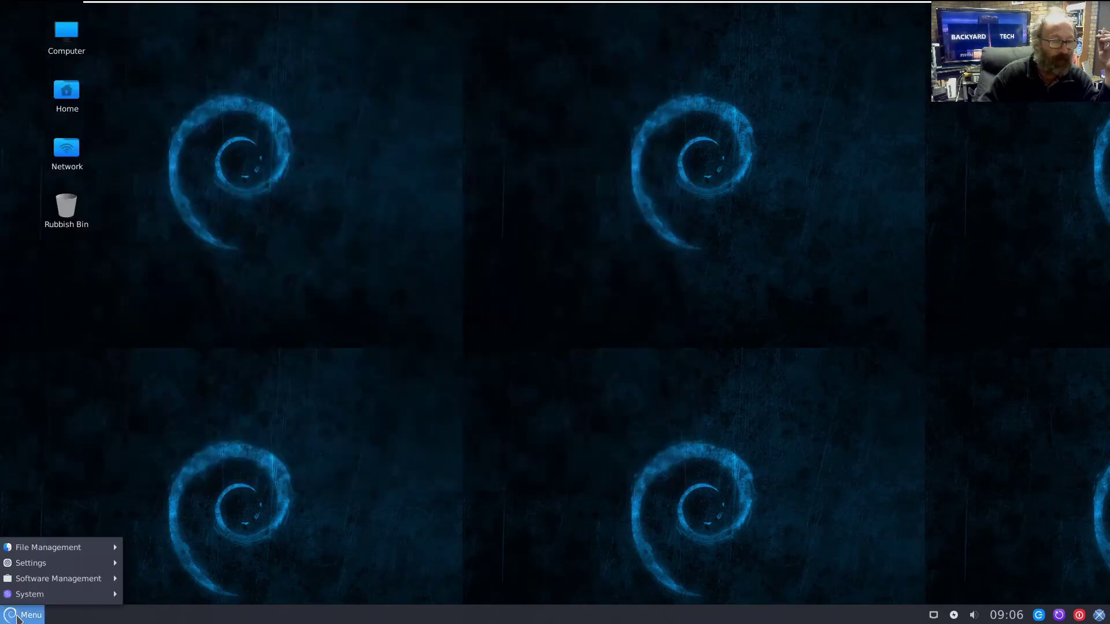
pyautogui.moveTo(60, 577)
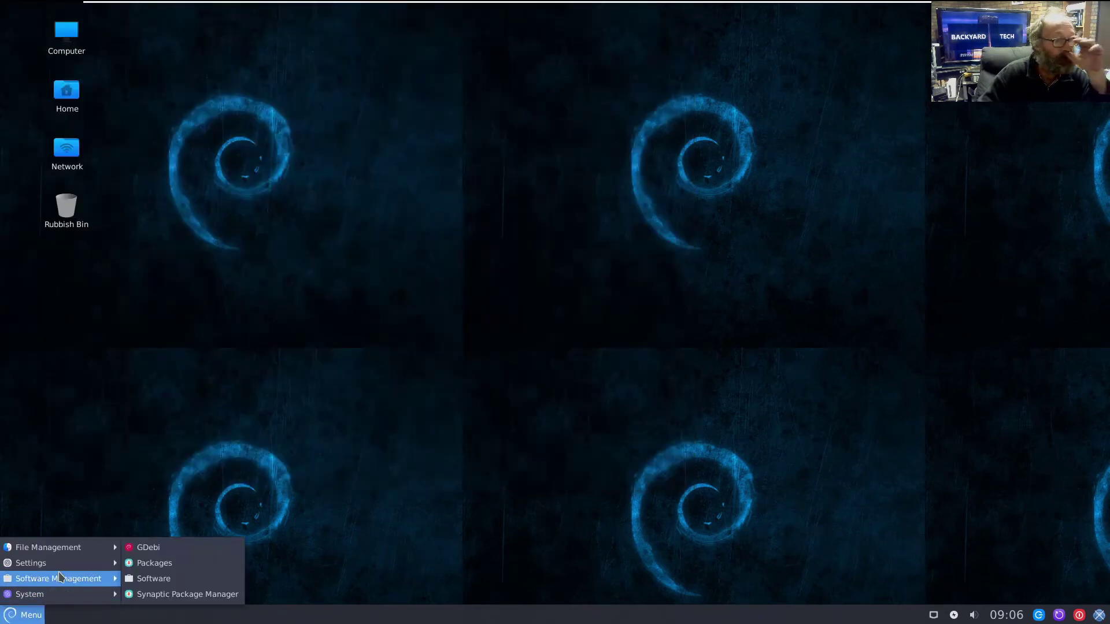
pyautogui.click(220, 596)
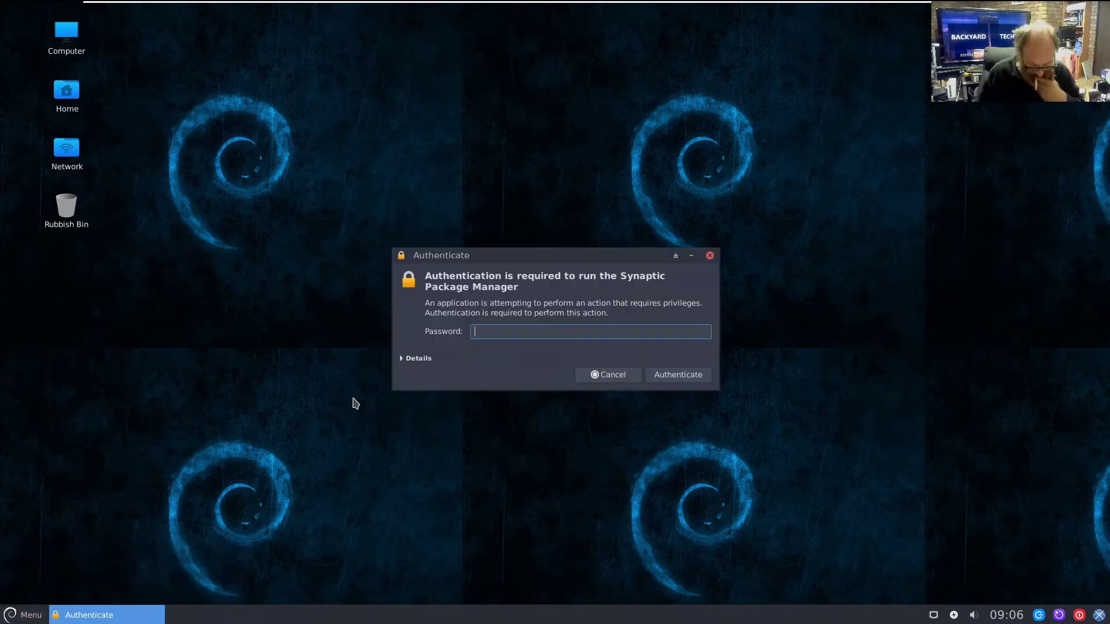
pyautogui.write('******')
pyautogui.press('Return')
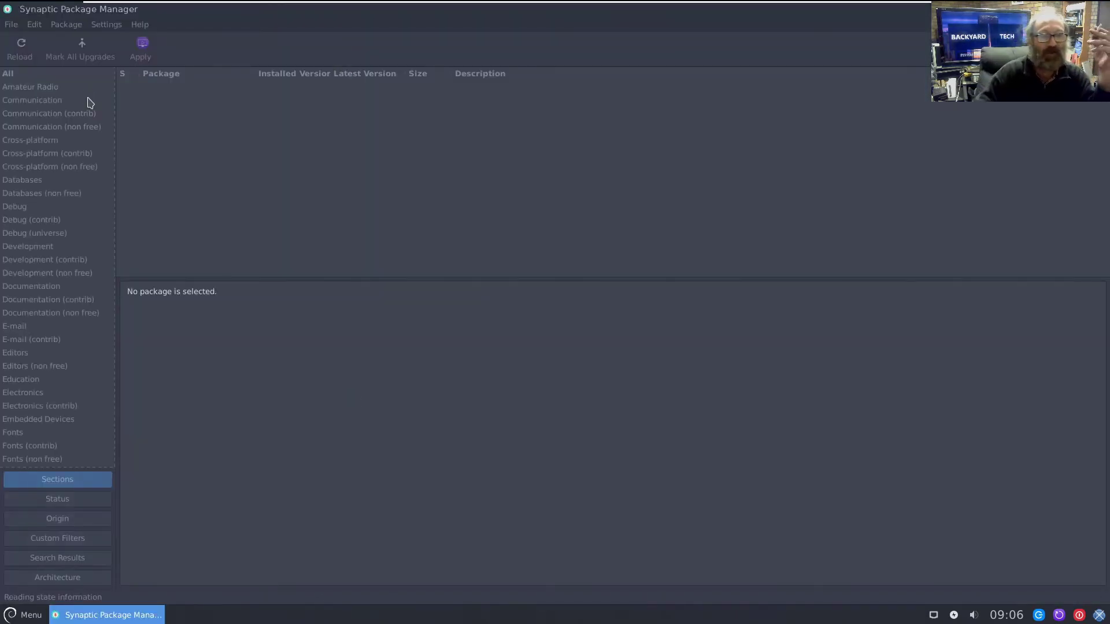
pyautogui.click(28, 58)
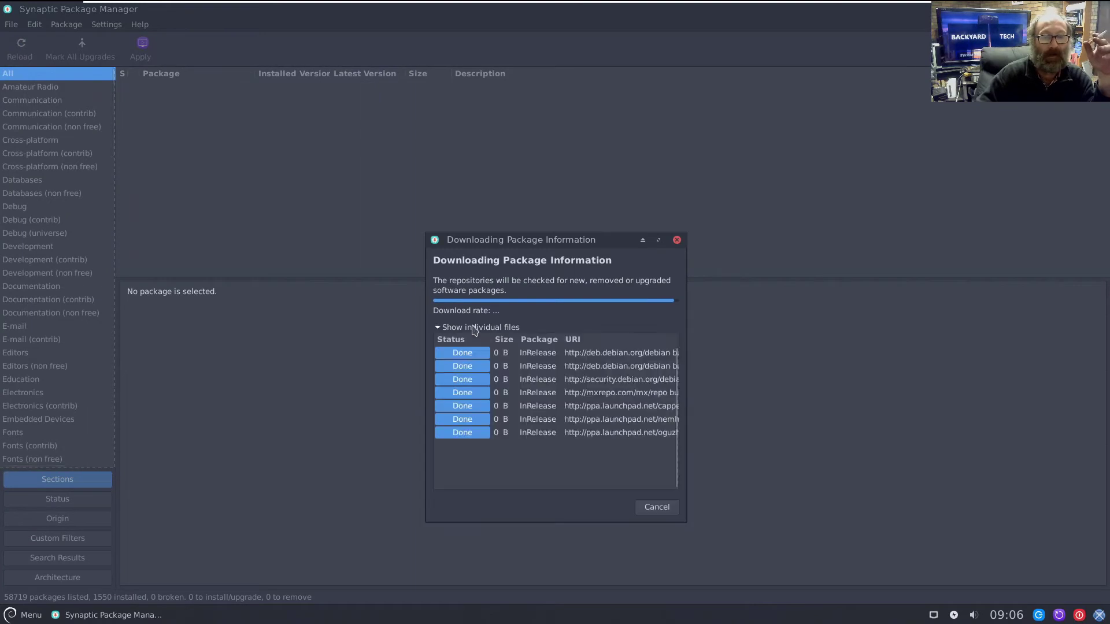
pyautogui.click(473, 327)
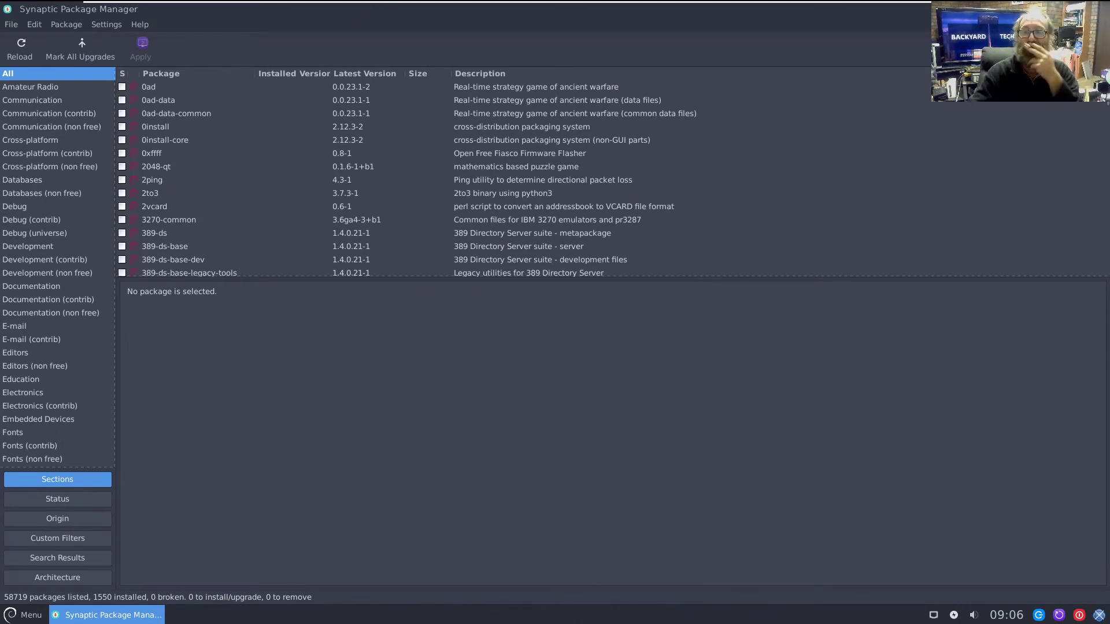
# Search the packages for firefox and mark the firefox package for installation together with its additional required changes
pyautogui.hotkey('ctrl', 'f')
pyautogui.write('steam')
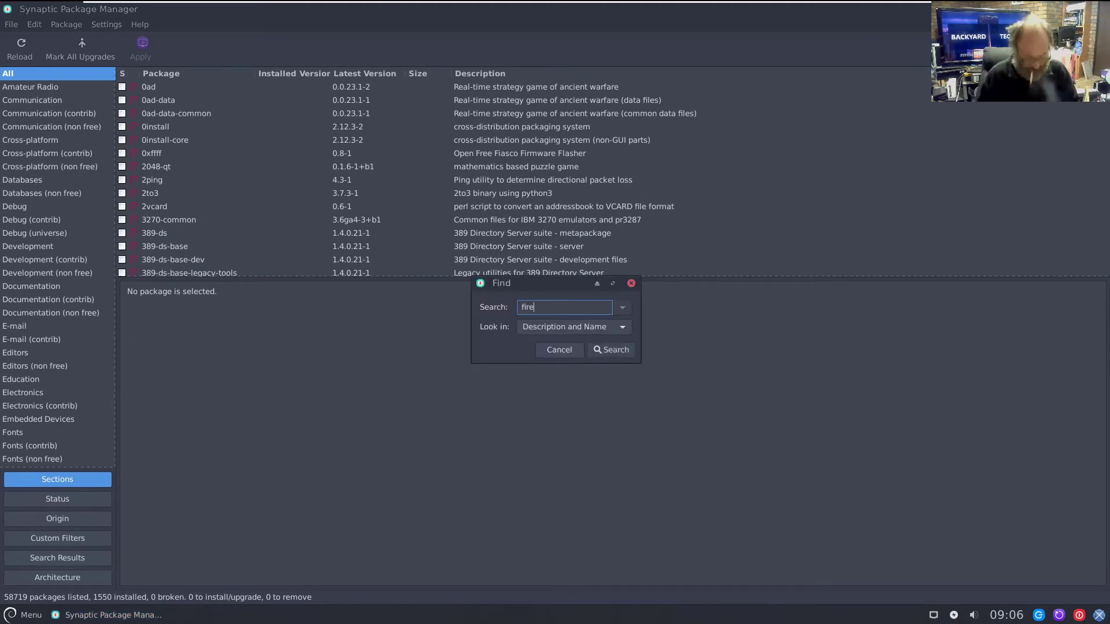
pyautogui.press('Return')
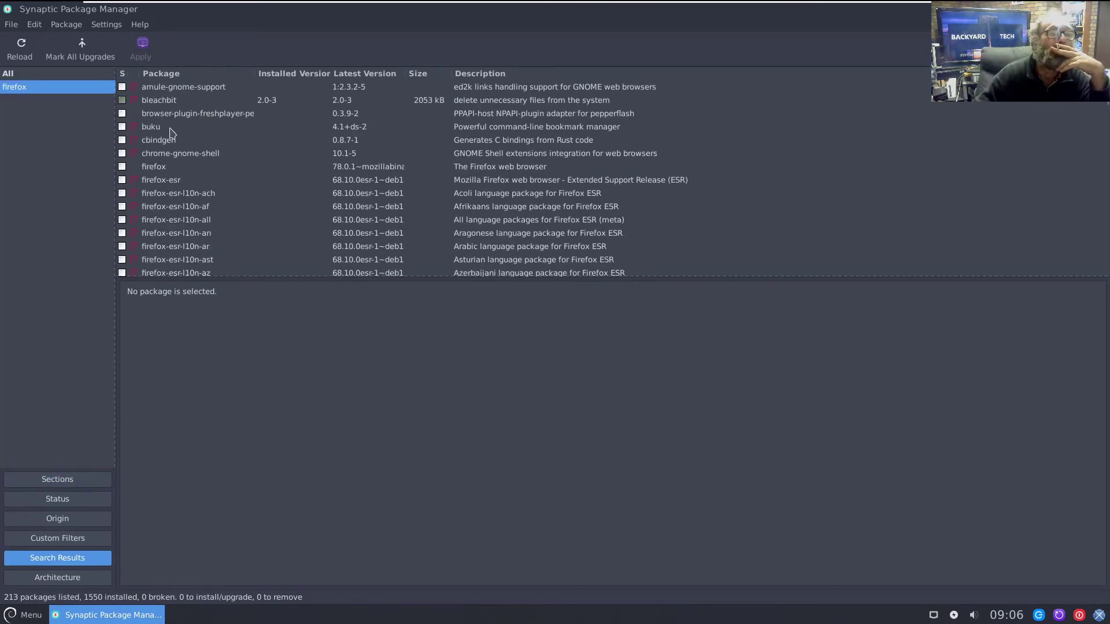
pyautogui.rightClick(126, 167)
pyautogui.click(137, 192)
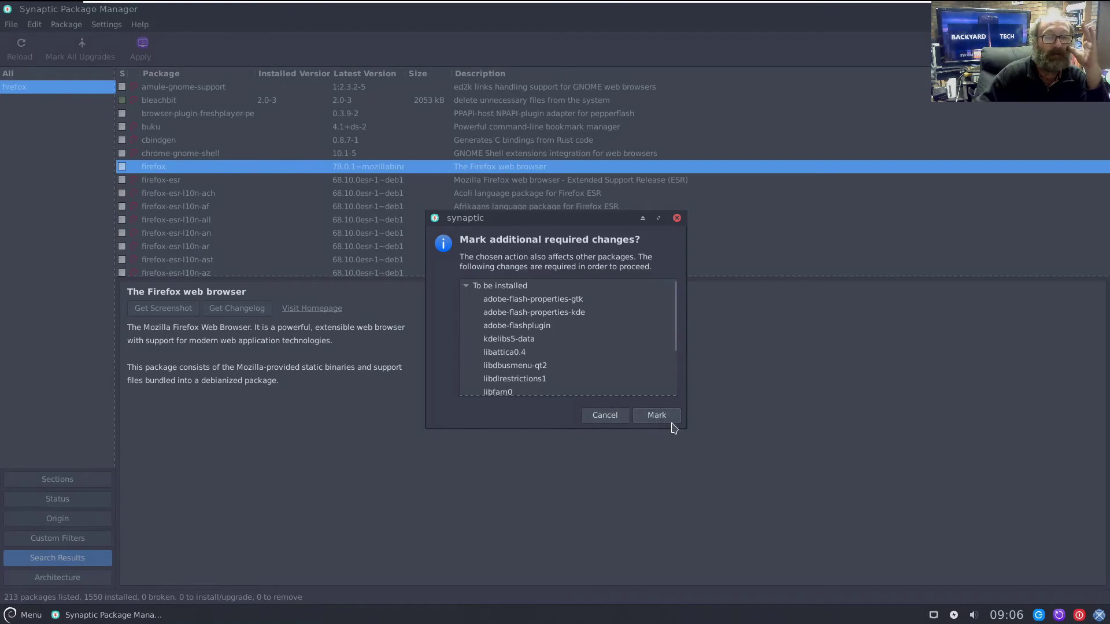
pyautogui.click(658, 415)
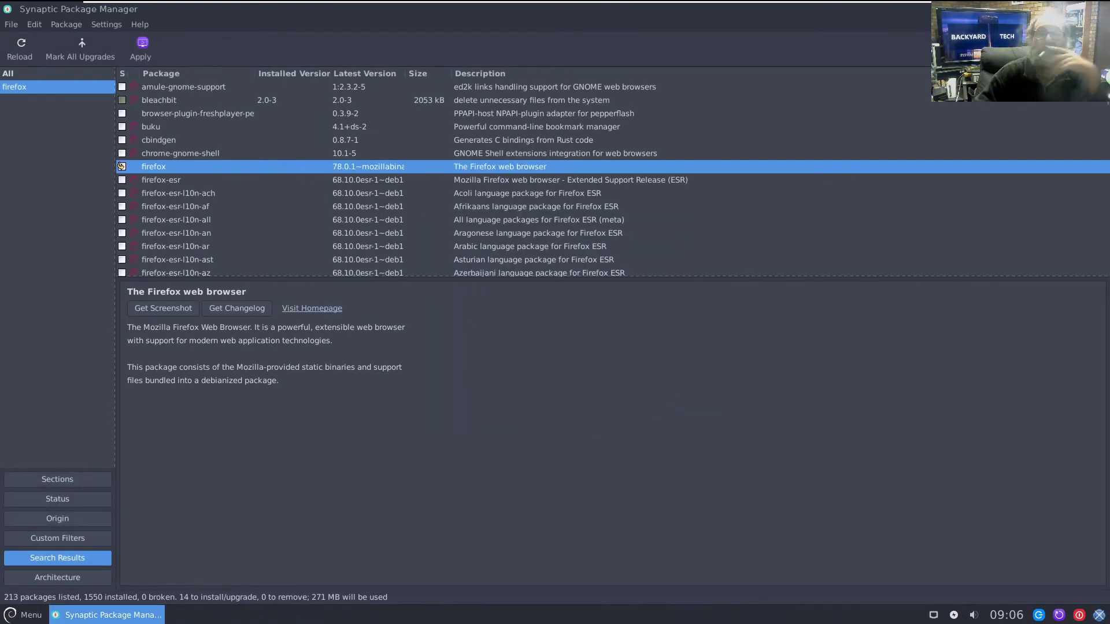
# Search the packages for vlc and mark the vlc package for installation together with its additional required changes
pyautogui.hotkey('ctrl', 'f')
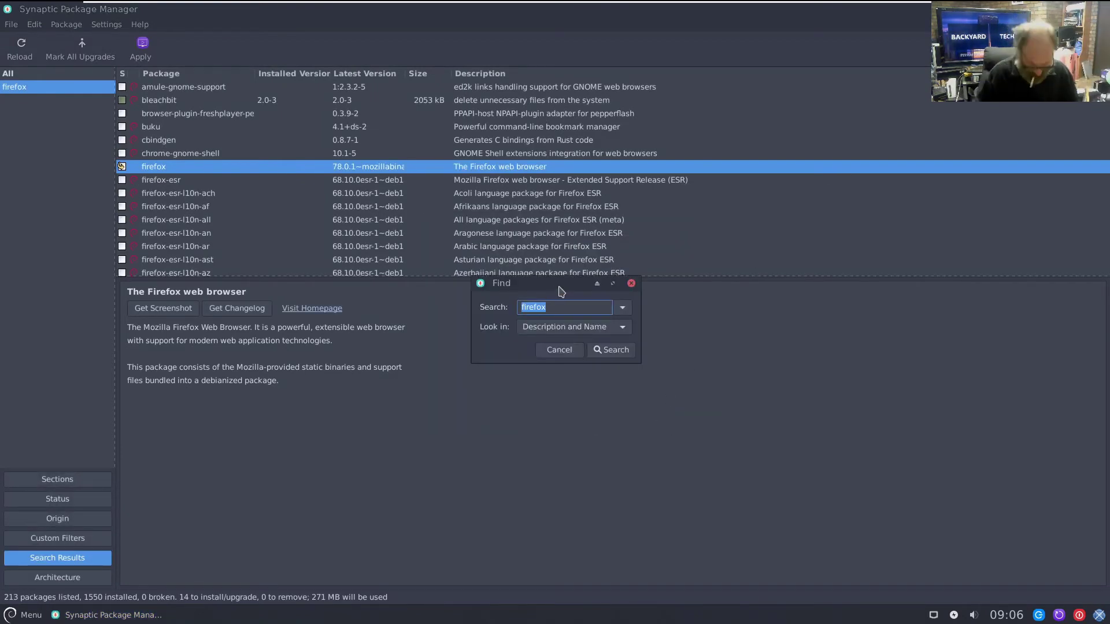
pyautogui.press('Return')
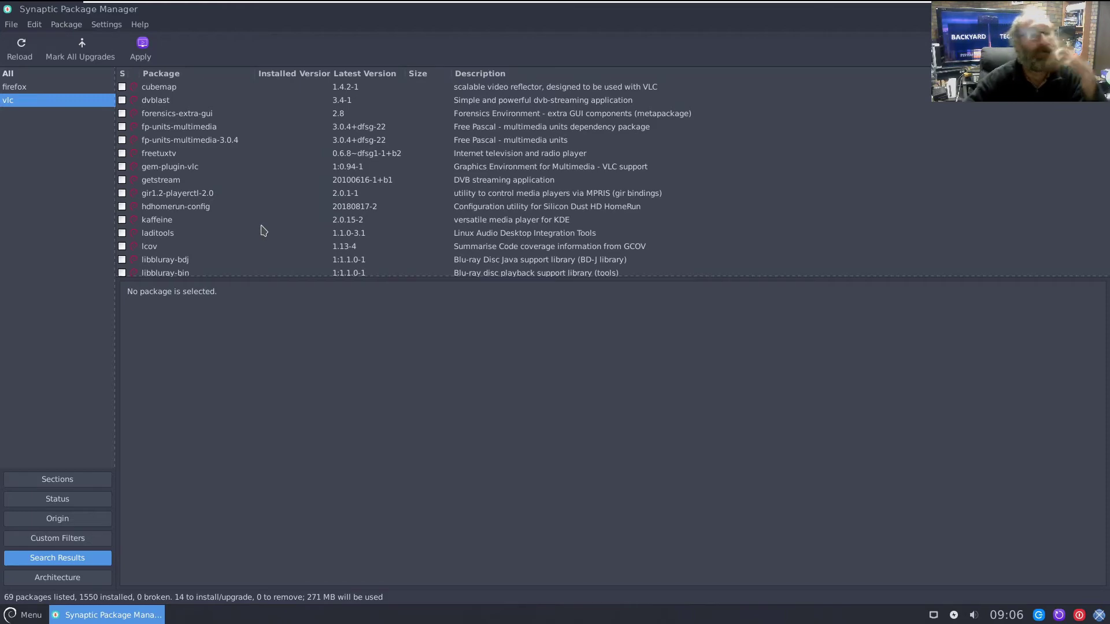
pyautogui.scroll(-20, 264, 231)
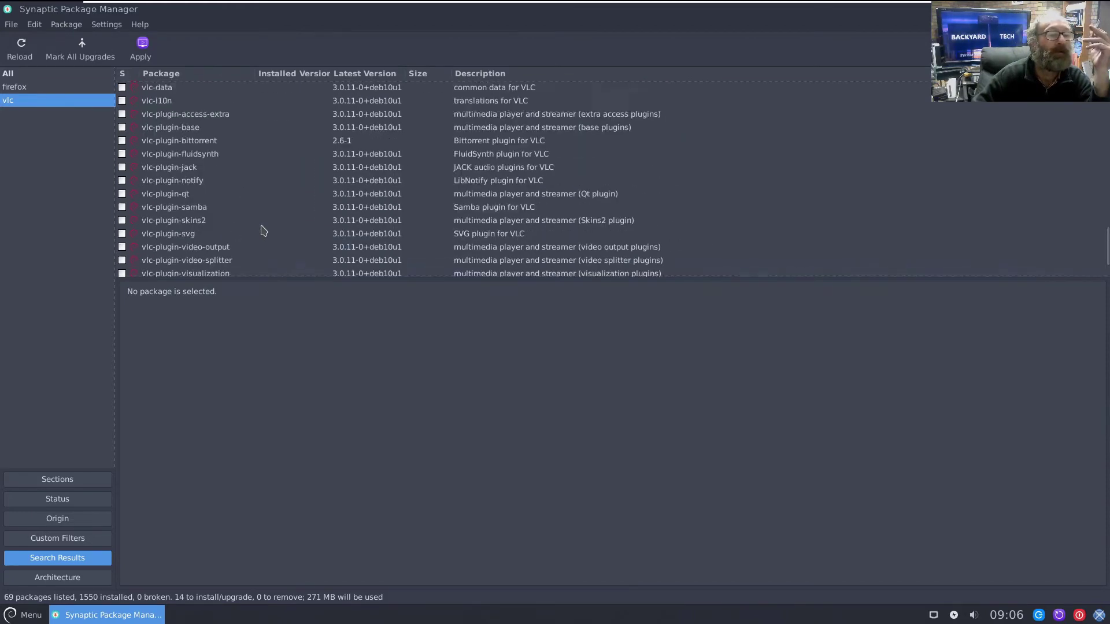
pyautogui.scroll(2, 263, 231)
pyautogui.click(160, 117)
pyautogui.rightClick(162, 117)
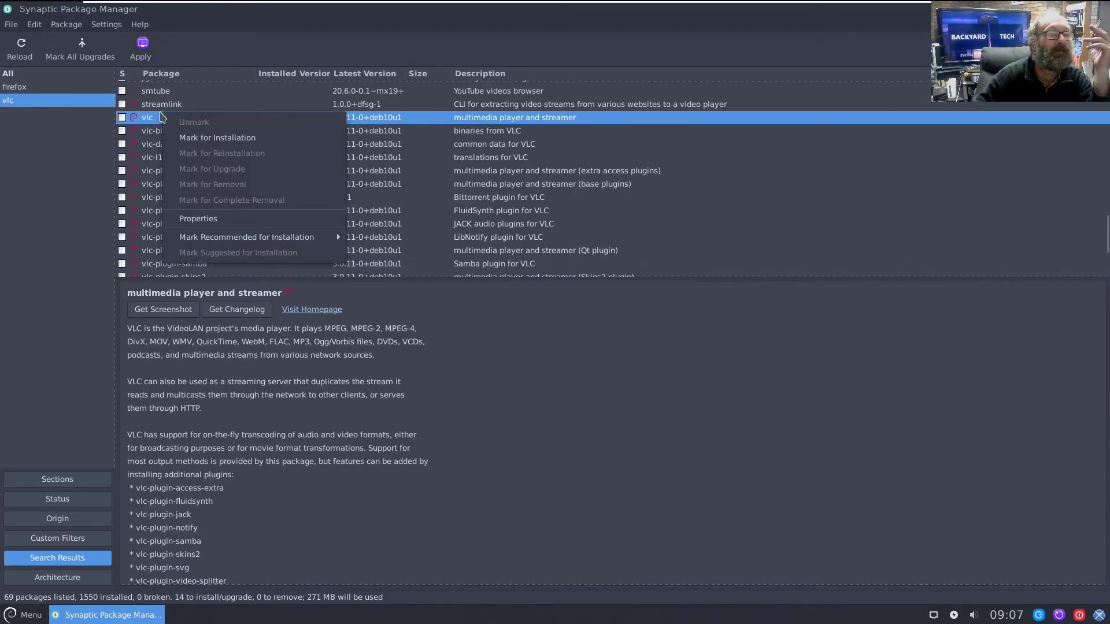
pyautogui.click(231, 138)
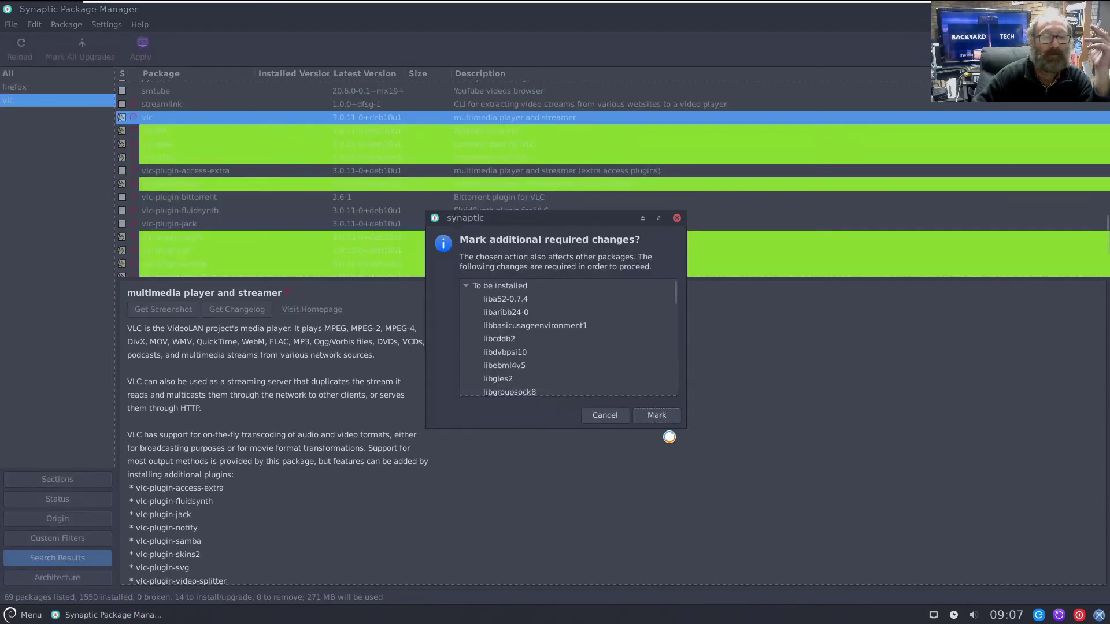
pyautogui.click(658, 415)
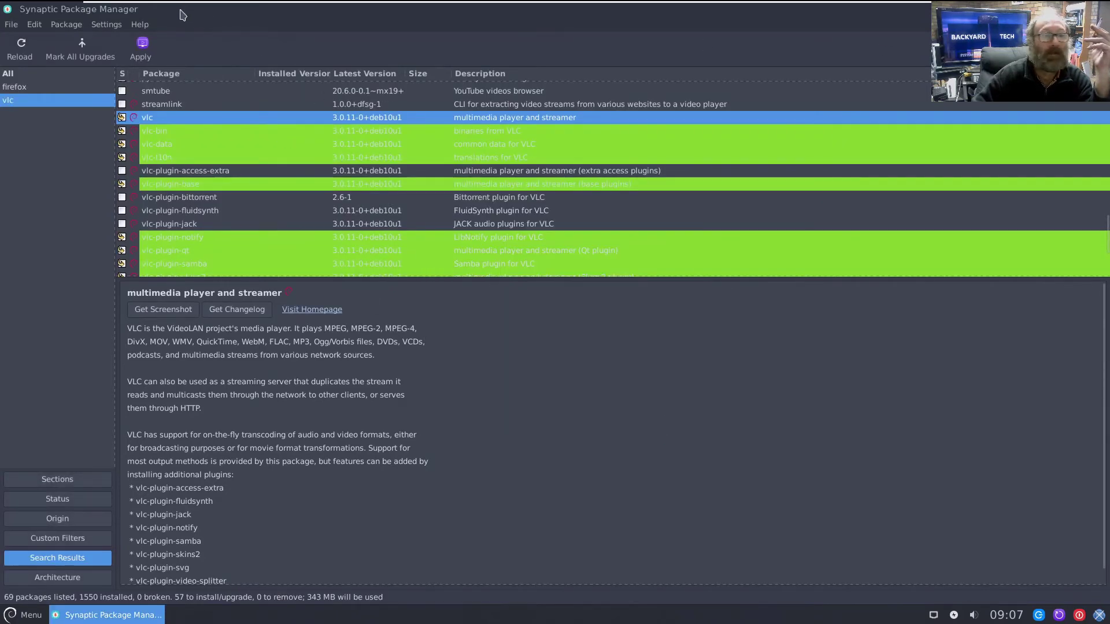
# Apply the marked changes to install Firefox and VLC with their dependencies, and quit the package manager
pyautogui.click(141, 48)
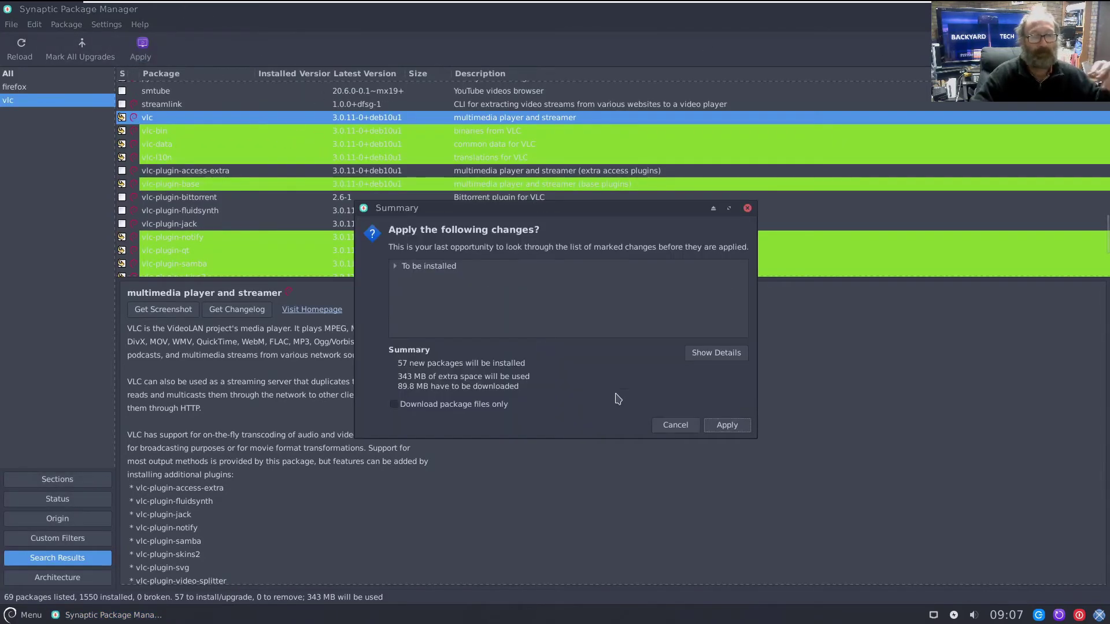
pyautogui.click(728, 426)
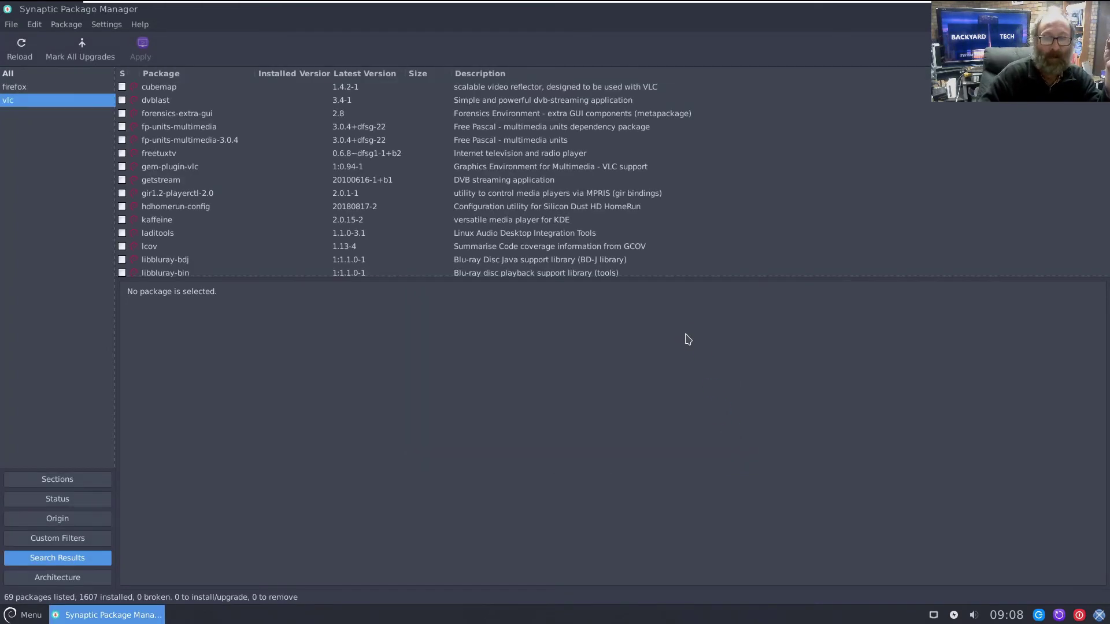
pyautogui.hotkey('ctrl', 'q')
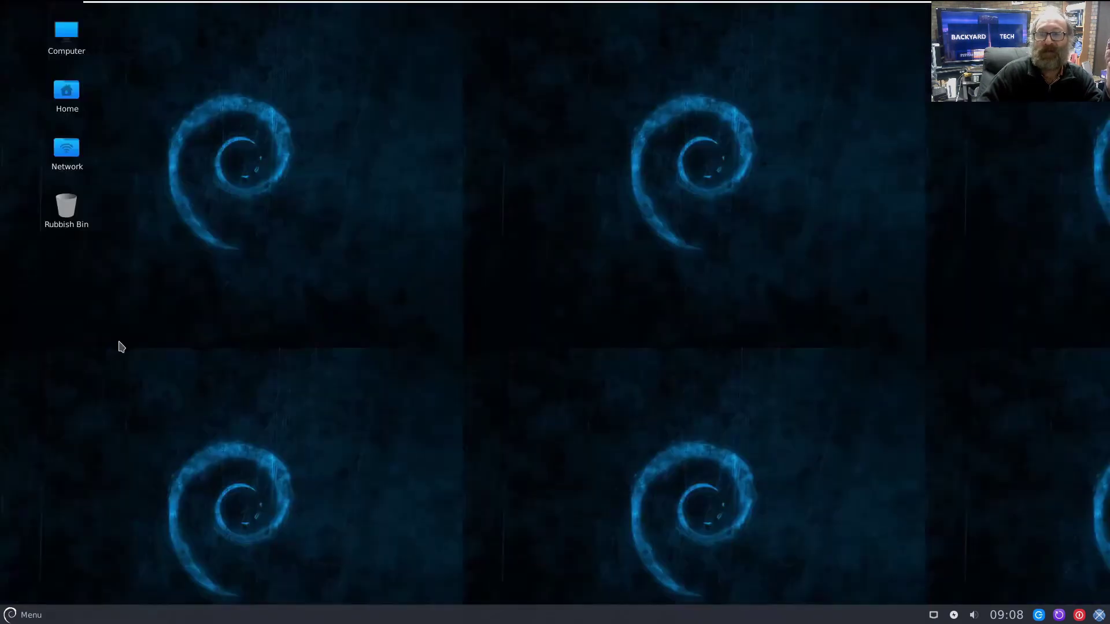
# Launch the newly installed Firefox, view its version in the About Mozilla Firefox information, and quit the browser
pyautogui.click(22, 615)
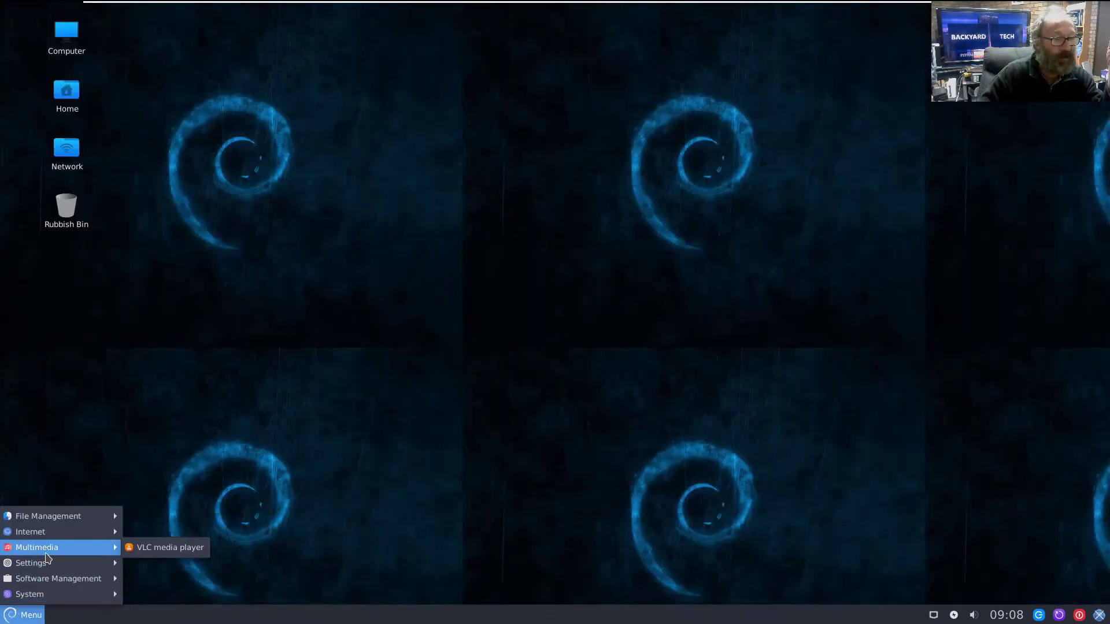
pyautogui.moveTo(43, 538)
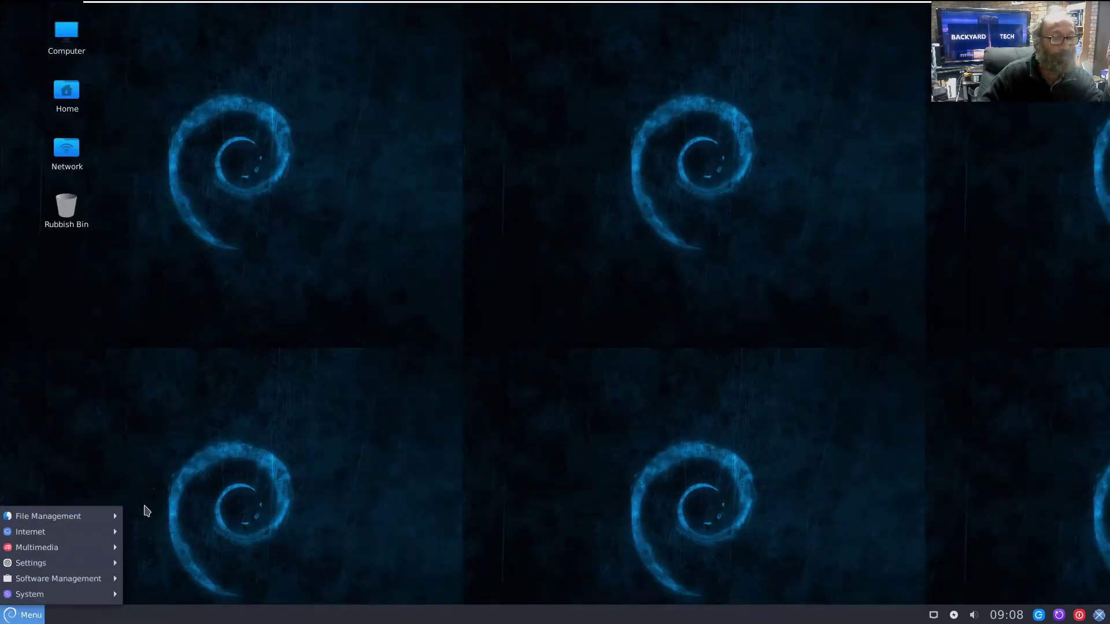
pyautogui.click(144, 532)
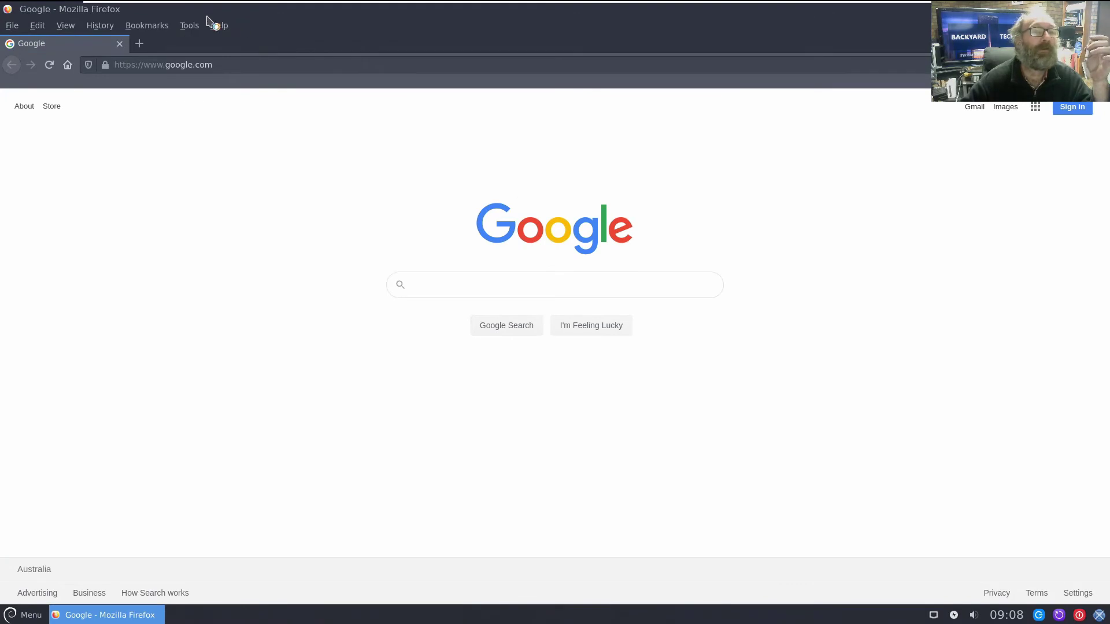
pyautogui.click(219, 25)
pyautogui.click(241, 169)
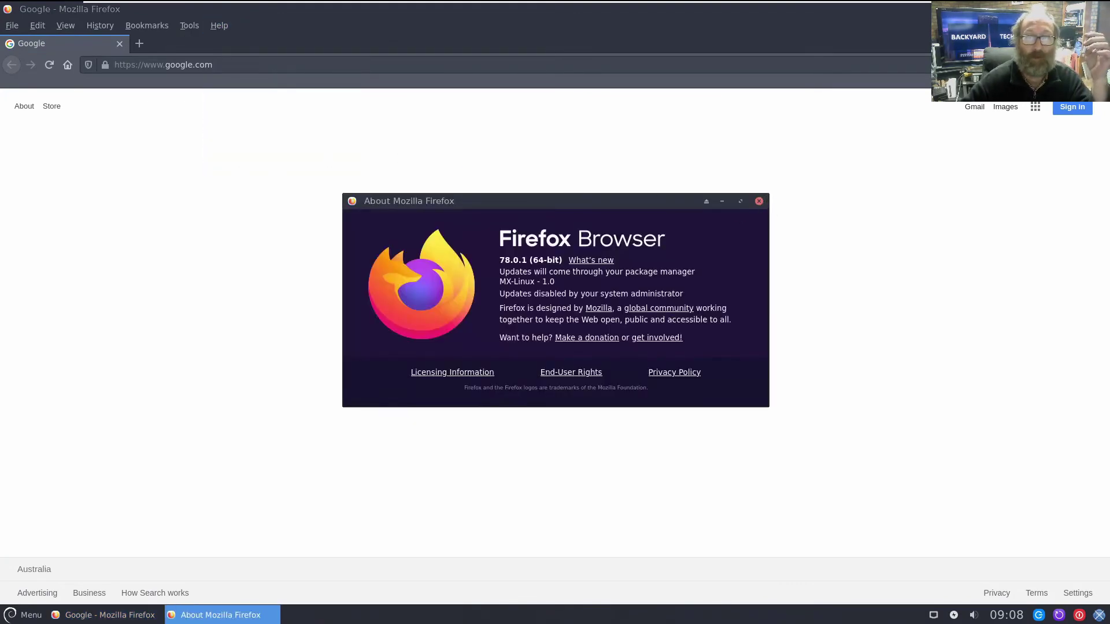
pyautogui.click(759, 201)
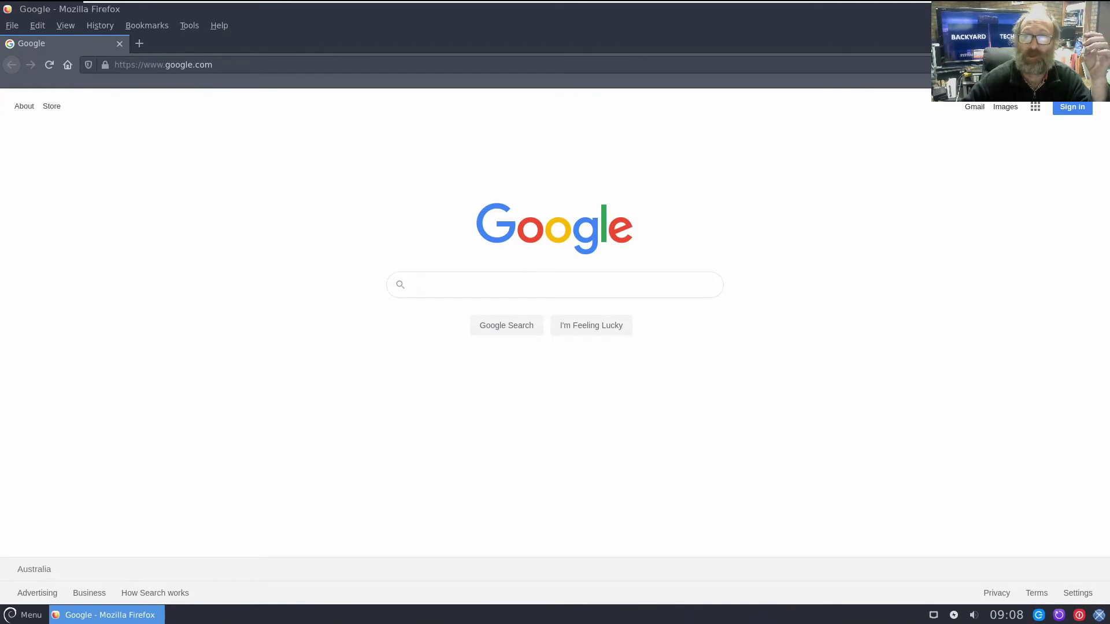
pyautogui.hotkey('ctrl', 'q')
# Launch VLC media player and accept its privacy policy with metadata network access allowed
pyautogui.click(12, 614)
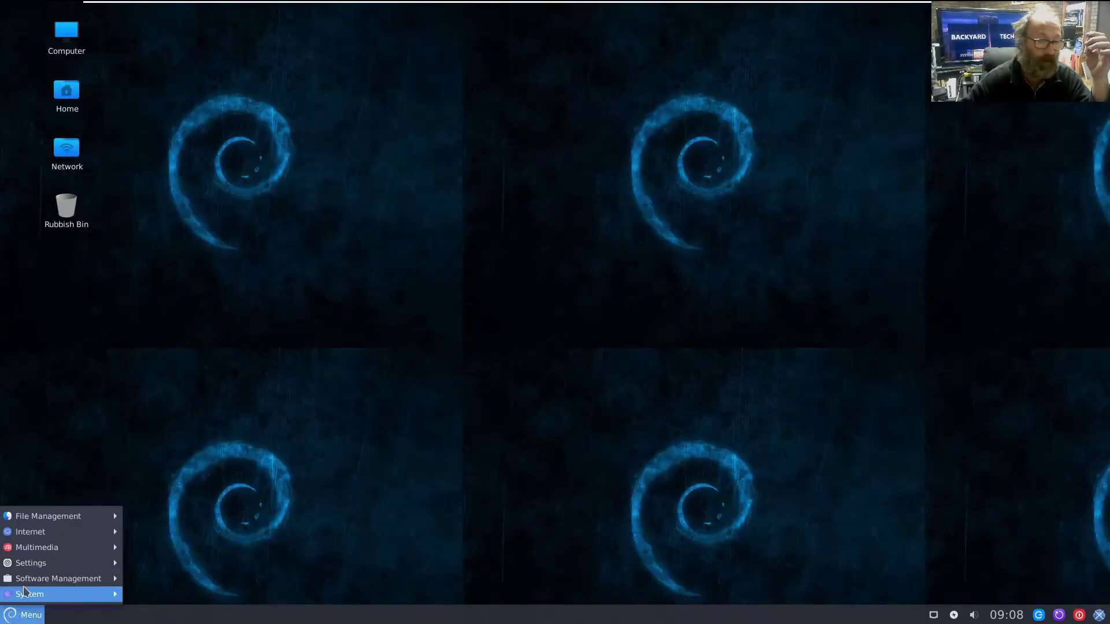
pyautogui.moveTo(73, 554)
pyautogui.click(159, 549)
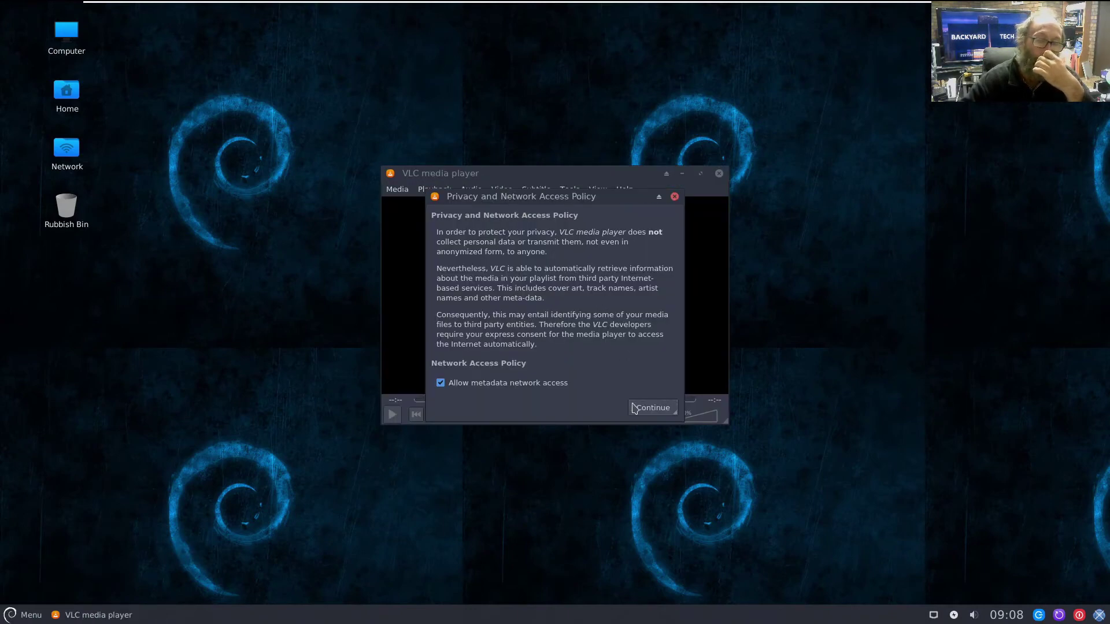
pyautogui.click(636, 408)
# View VLC's version in its About information and quit the player
pyautogui.click(629, 191)
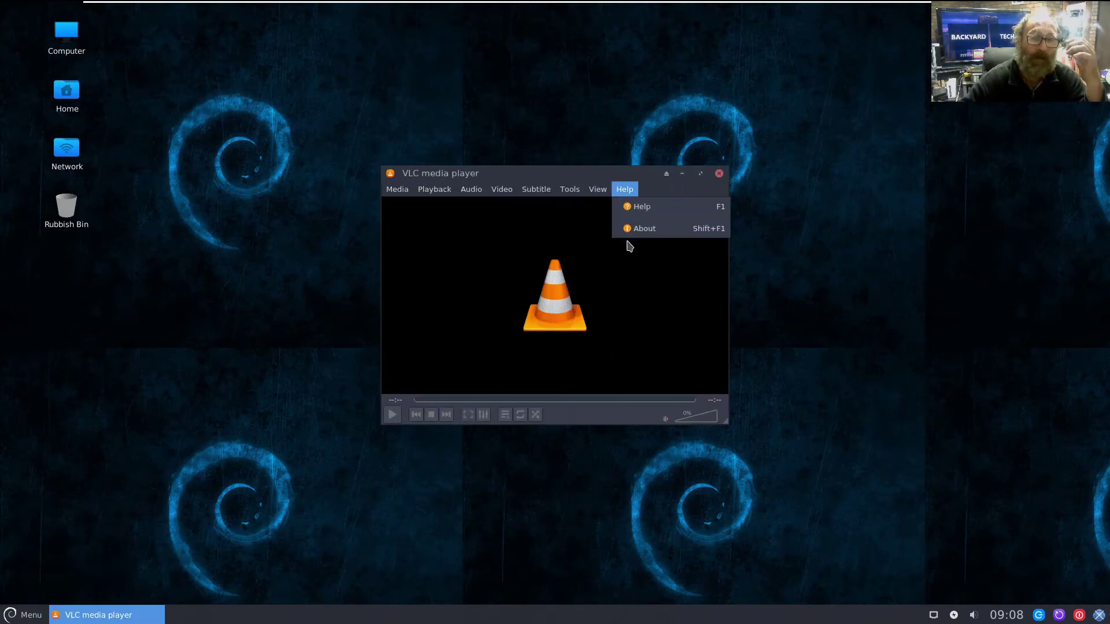
pyautogui.click(647, 226)
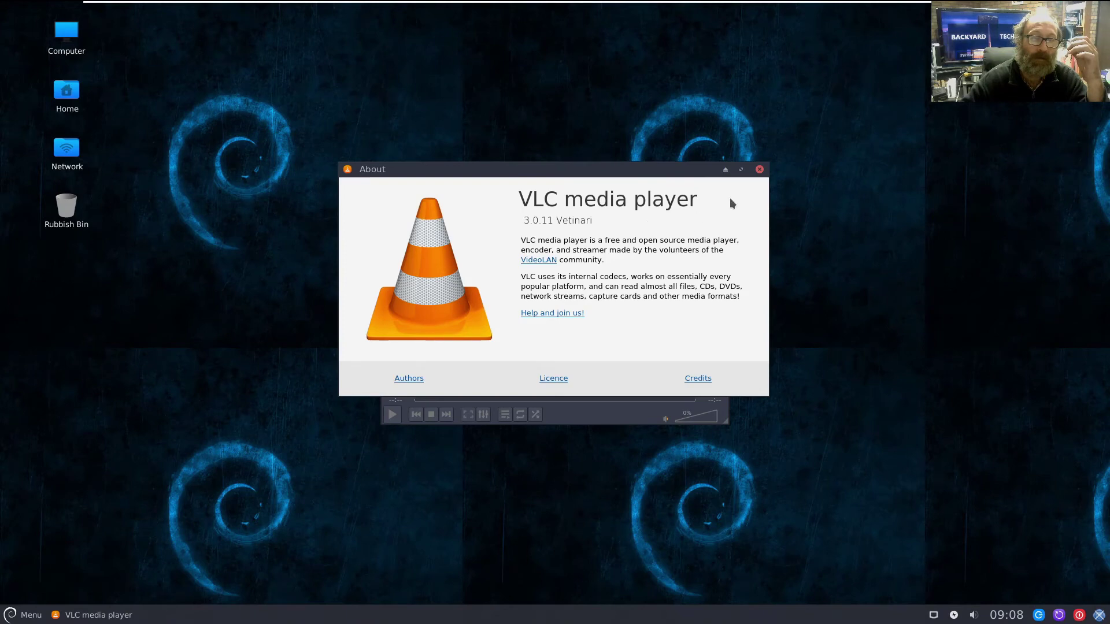
pyautogui.click(759, 170)
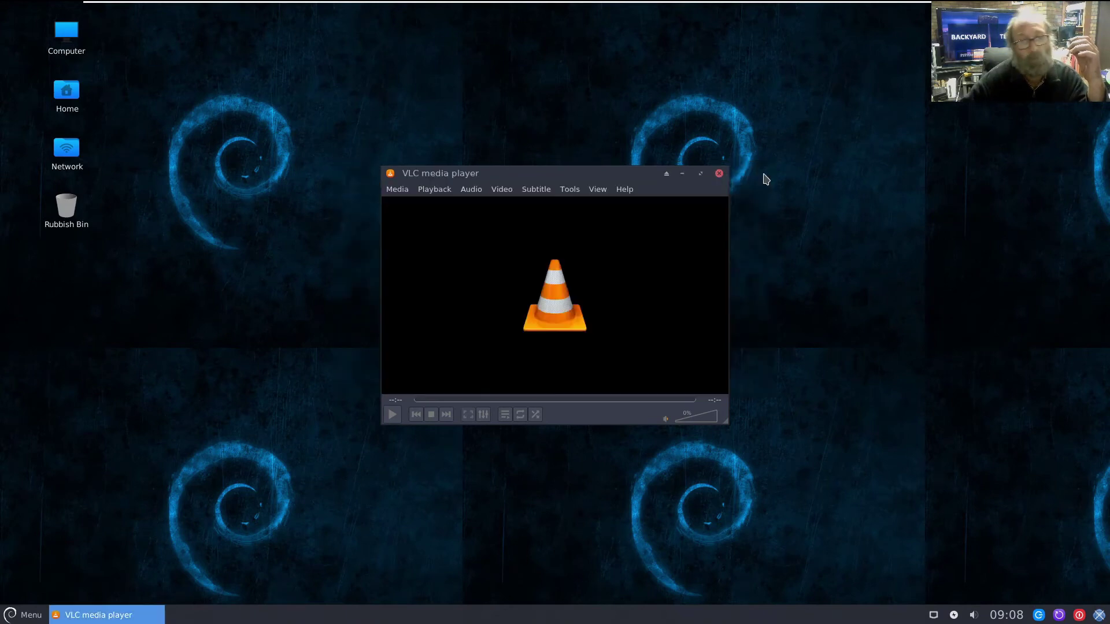
pyautogui.click(719, 173)
# Try to run htop in a new terminal window, and close the terminal
pyautogui.click(21, 614)
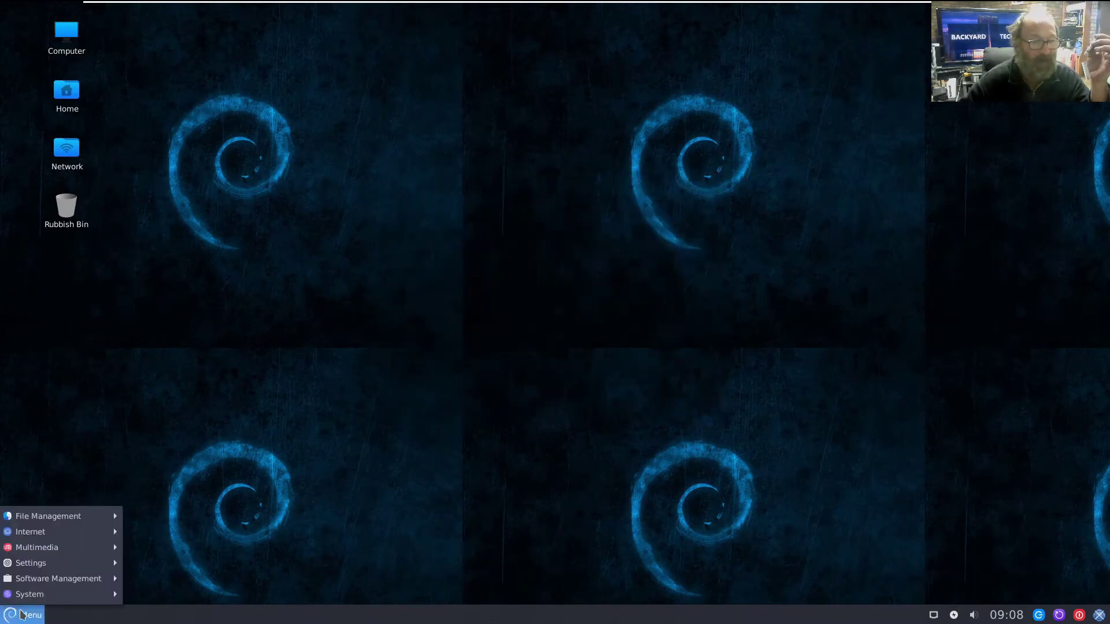
pyautogui.moveTo(88, 593)
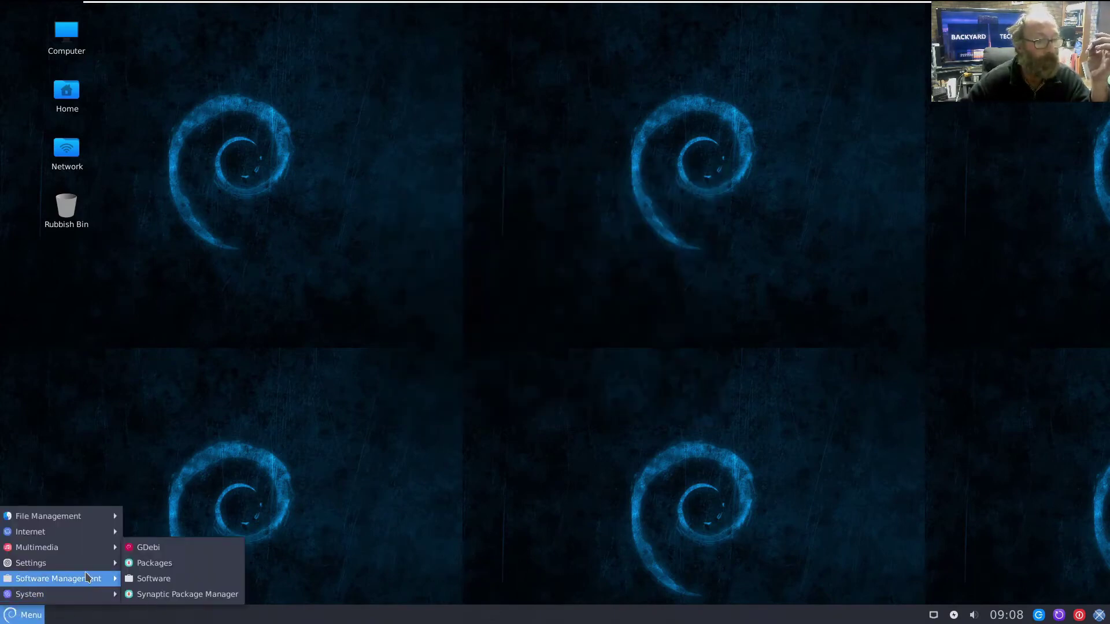
pyautogui.moveTo(90, 569)
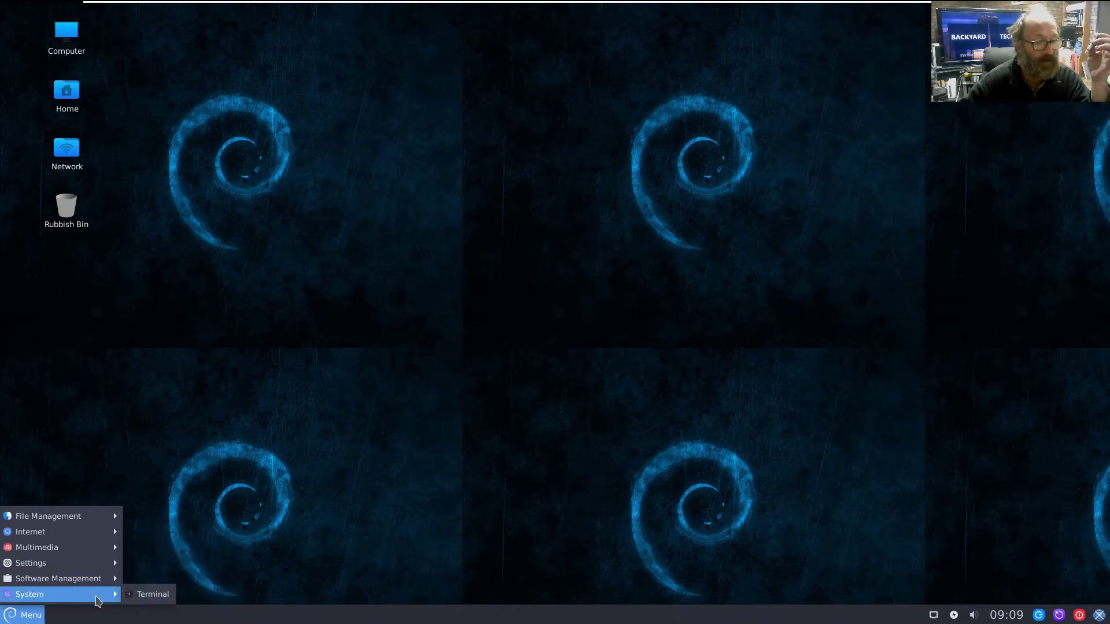
pyautogui.click(150, 595)
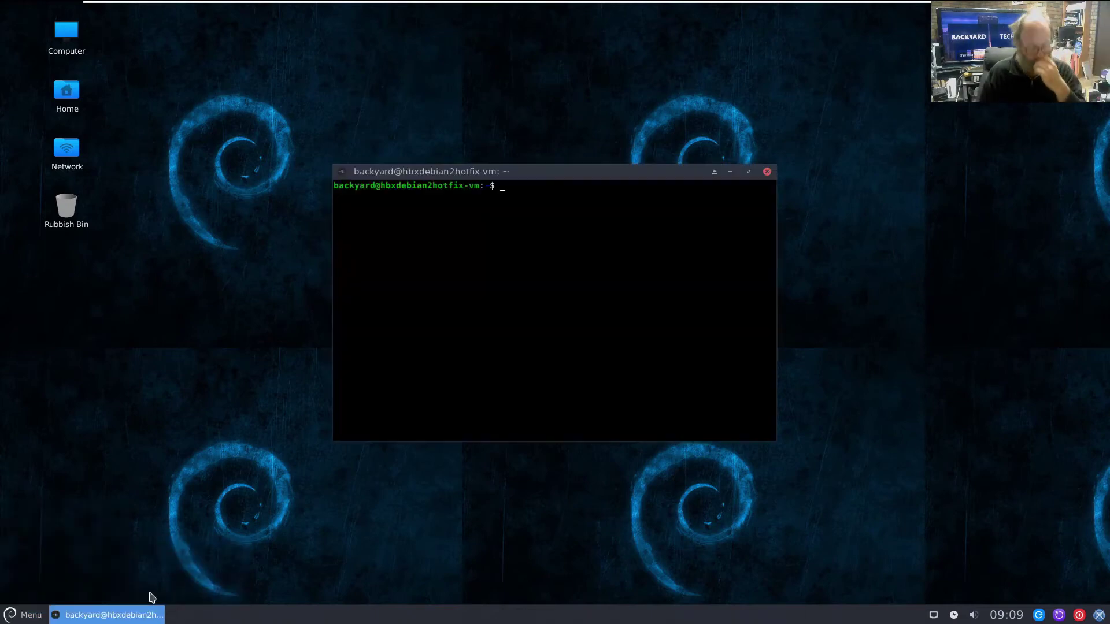
pyautogui.write('htop')
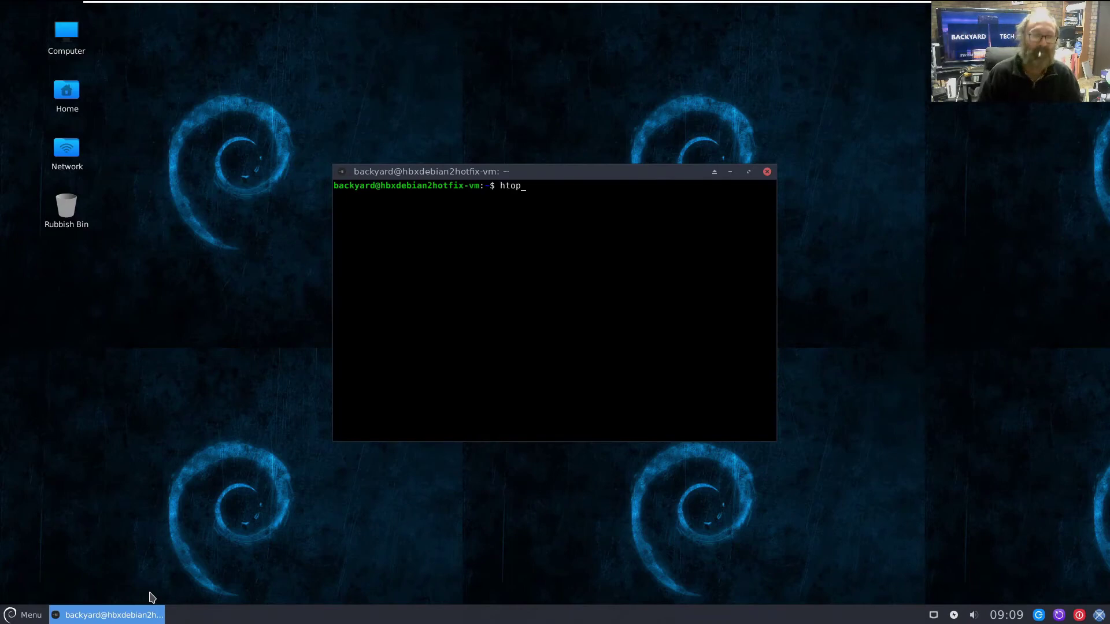
pyautogui.press('Return')
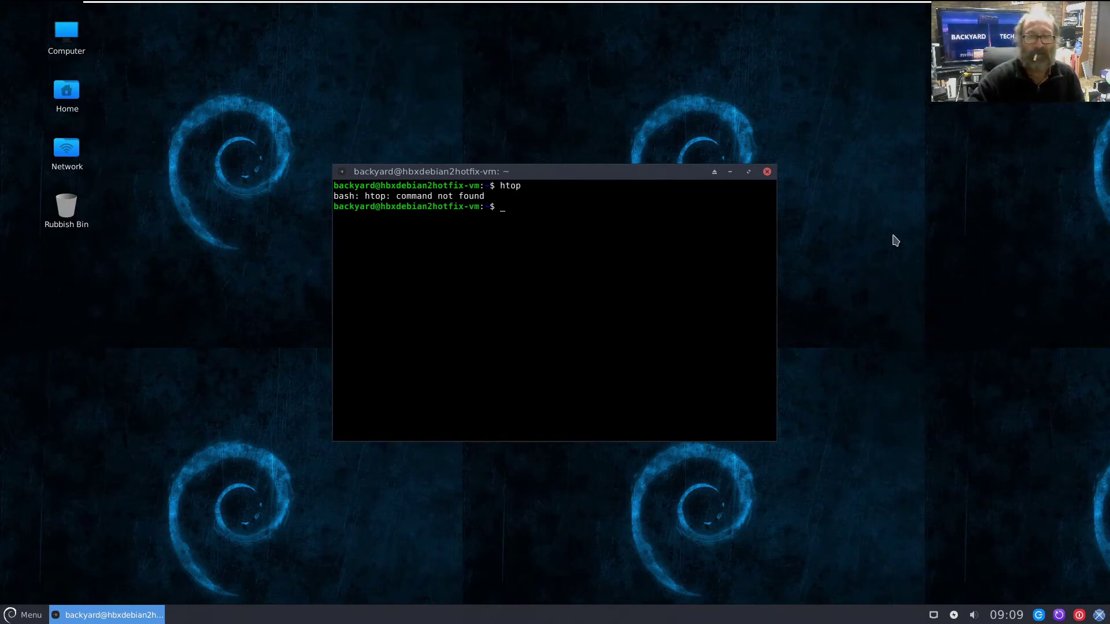
pyautogui.click(767, 172)
# Find Stacer among the system entries in Settings, view its dashboard of resource usage and system info, and close it
pyautogui.click(24, 614)
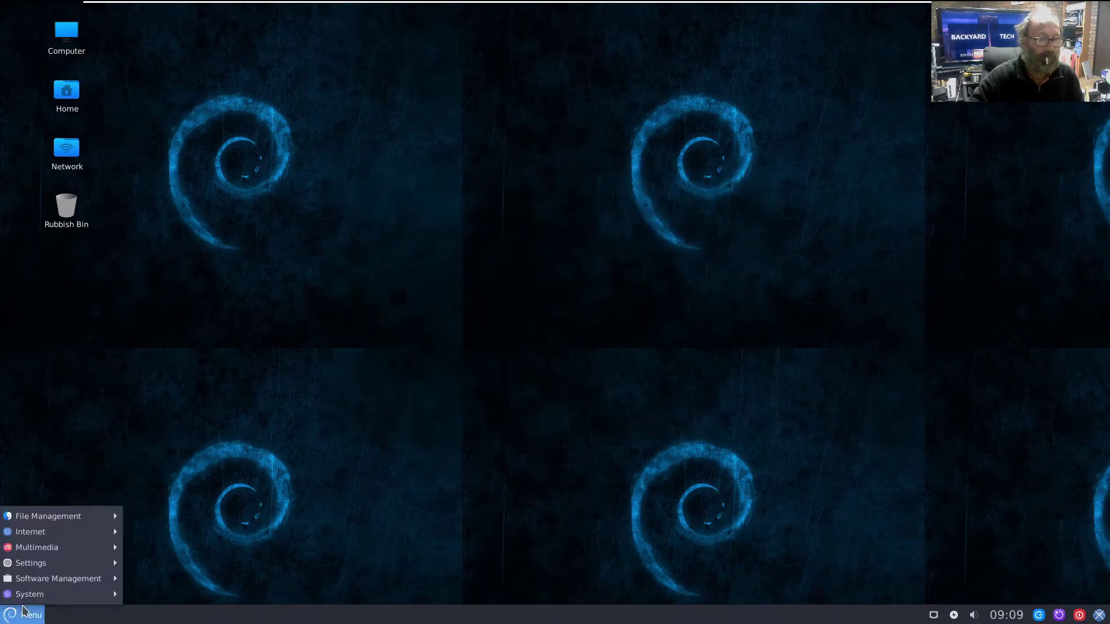
pyautogui.moveTo(43, 566)
pyautogui.click(134, 563)
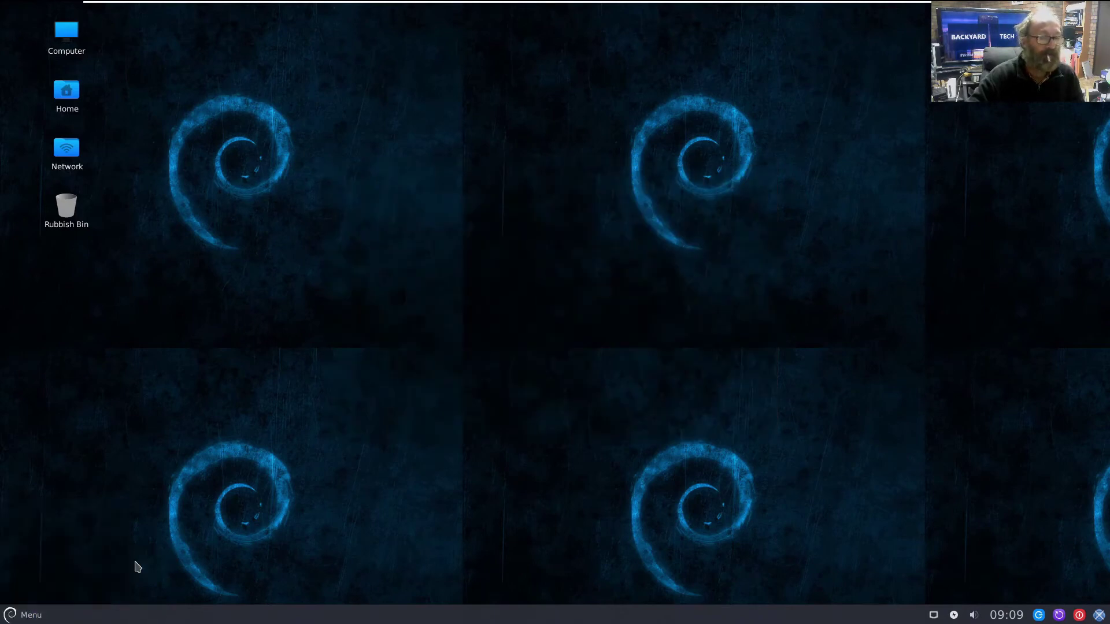
pyautogui.scroll(-5, 535, 376)
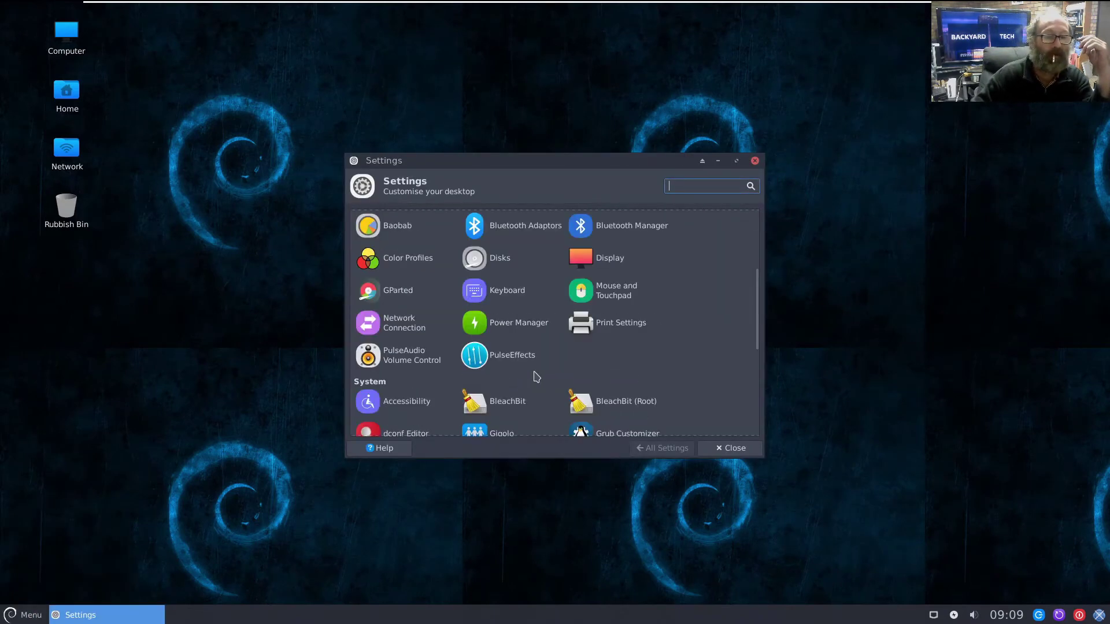
pyautogui.scroll(-3, 467, 370)
pyautogui.scroll(-2, 467, 370)
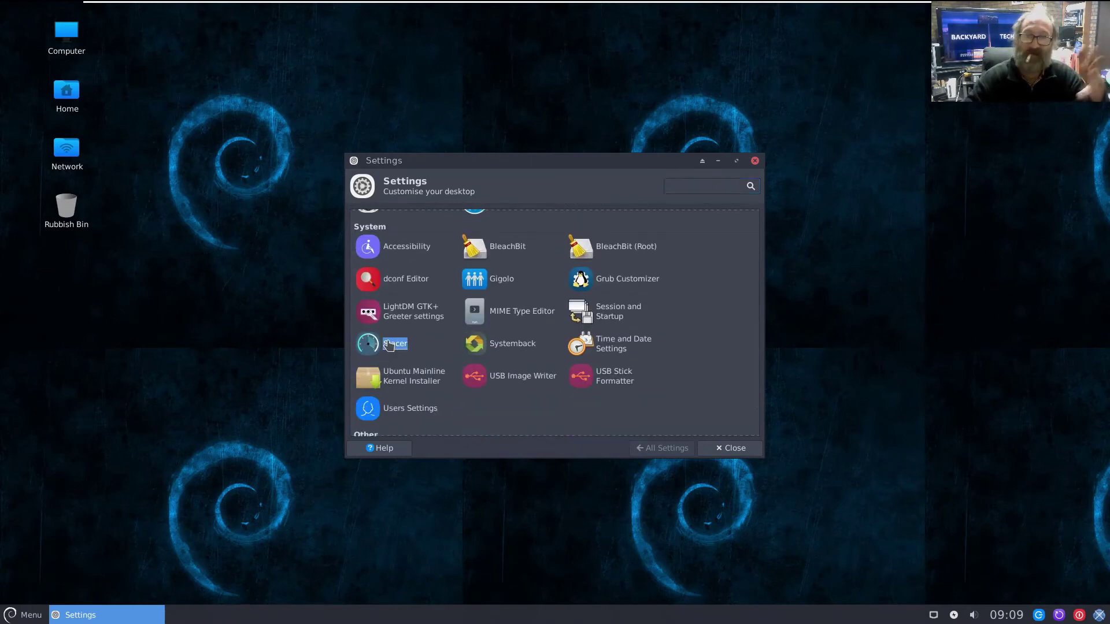
pyautogui.click(389, 346)
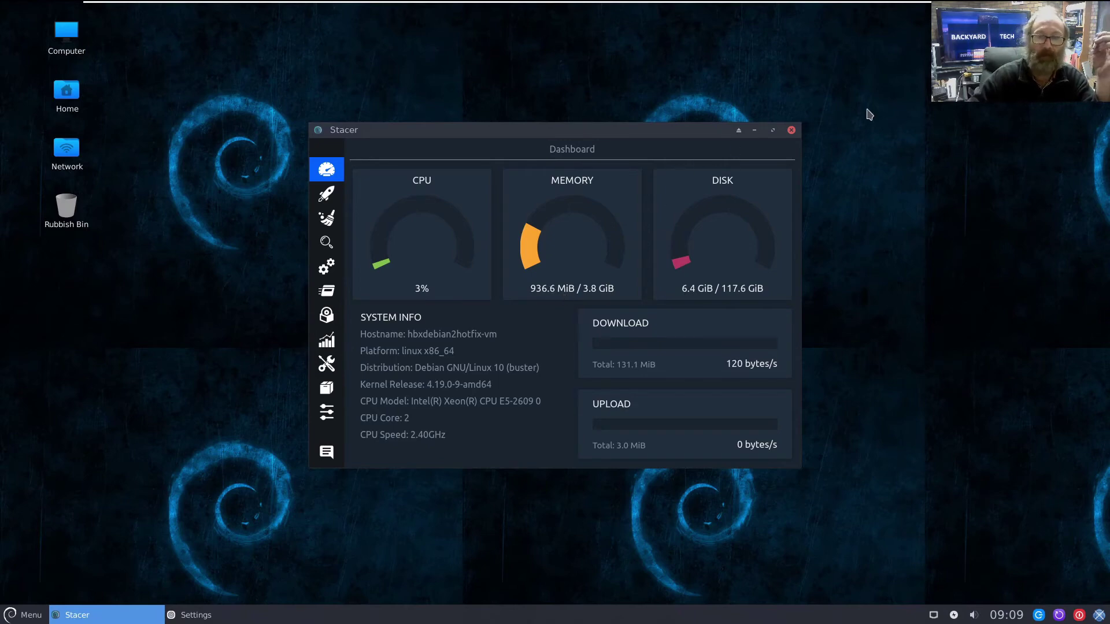
pyautogui.click(791, 130)
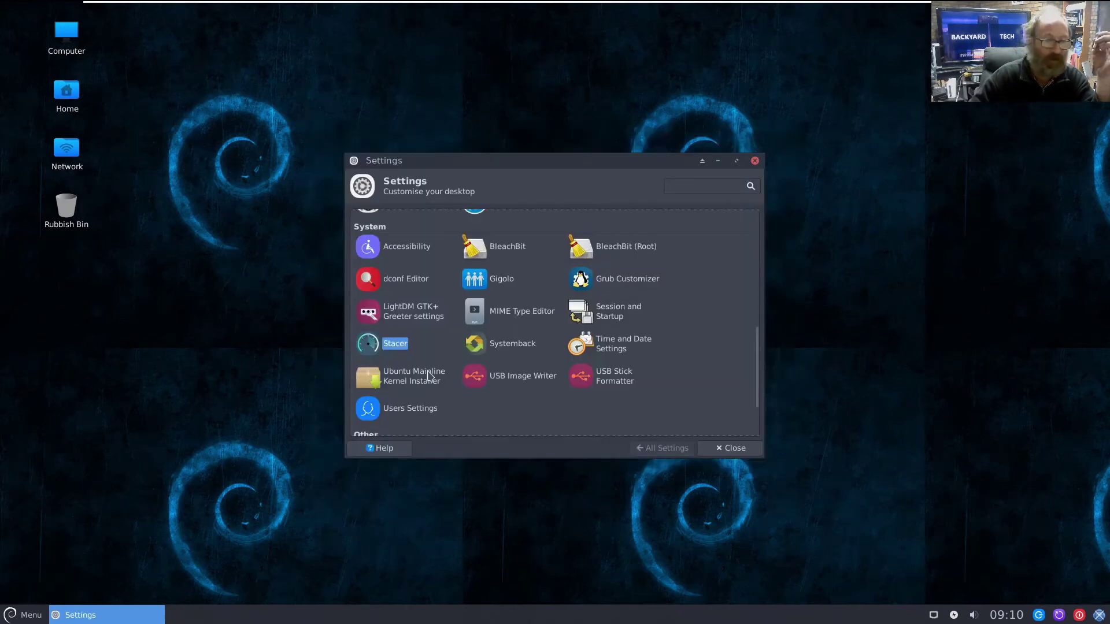
# Look through the remaining entries in the Settings window and close it
pyautogui.scroll(-3, 654, 316)
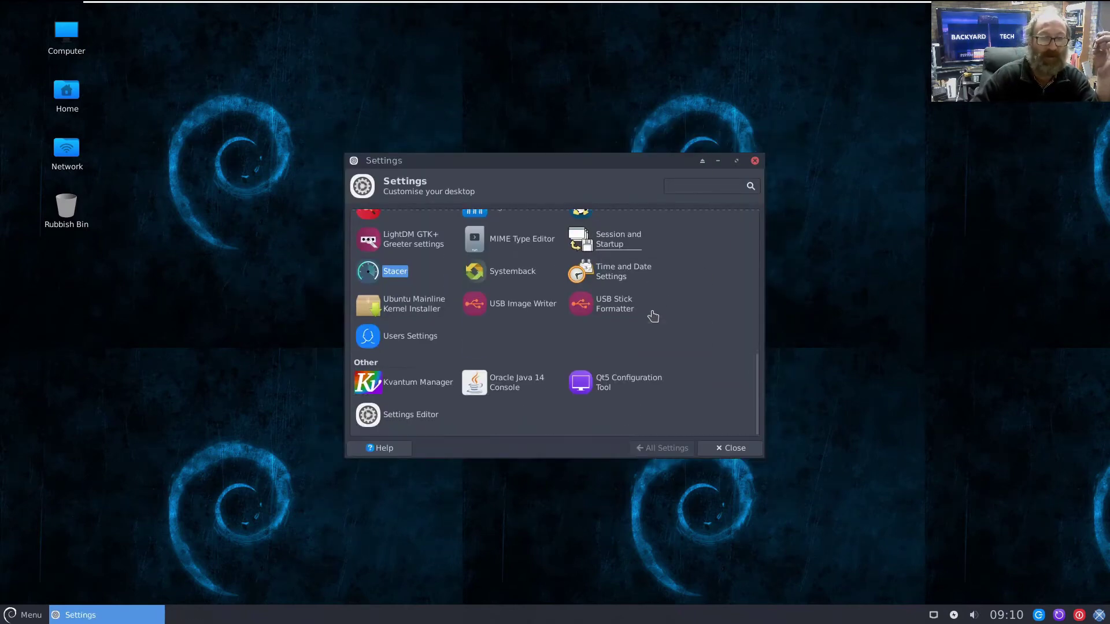
pyautogui.scroll(15, 653, 317)
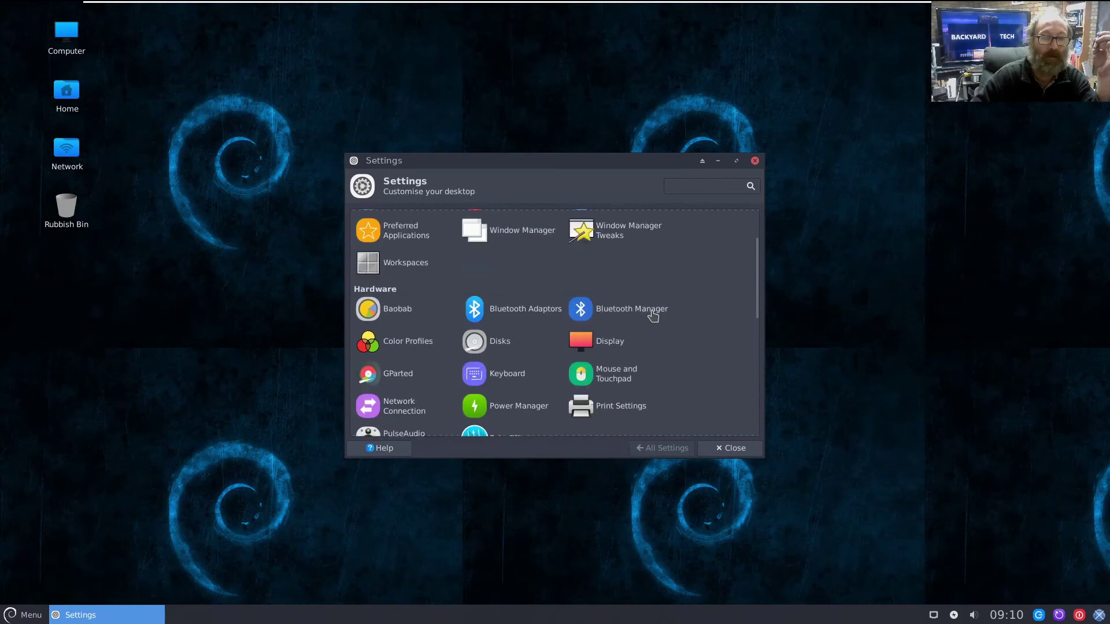
pyautogui.scroll(4, 653, 317)
pyautogui.click(754, 161)
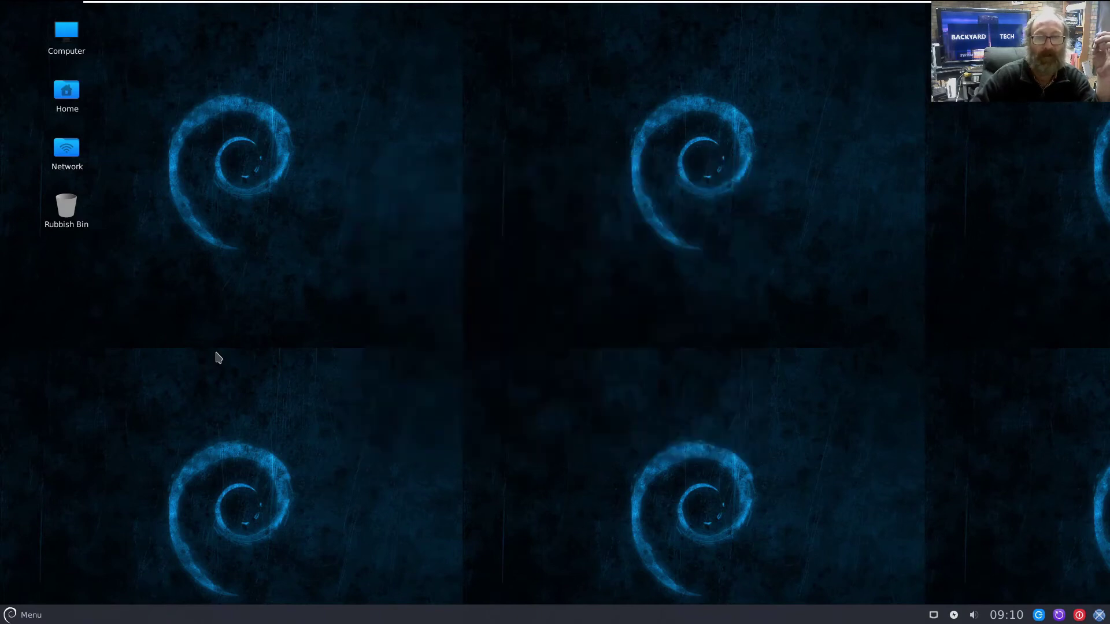
# Install htop from a new terminal with "sudo apt install htop", authenticating with the account password, and run htop
pyautogui.click(23, 613)
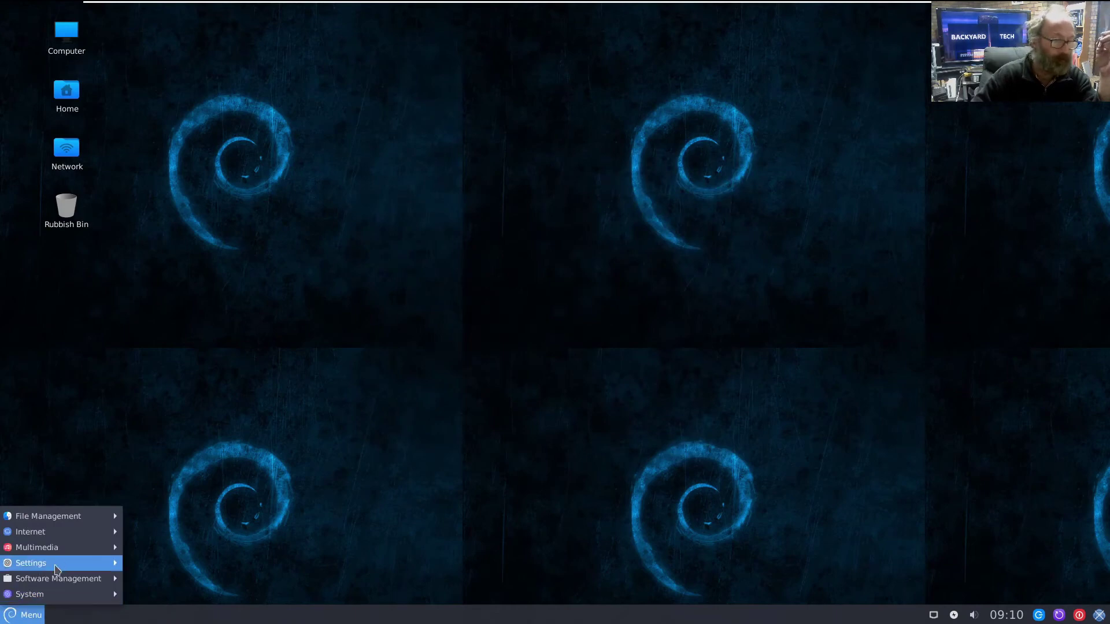
pyautogui.moveTo(41, 596)
pyautogui.click(142, 594)
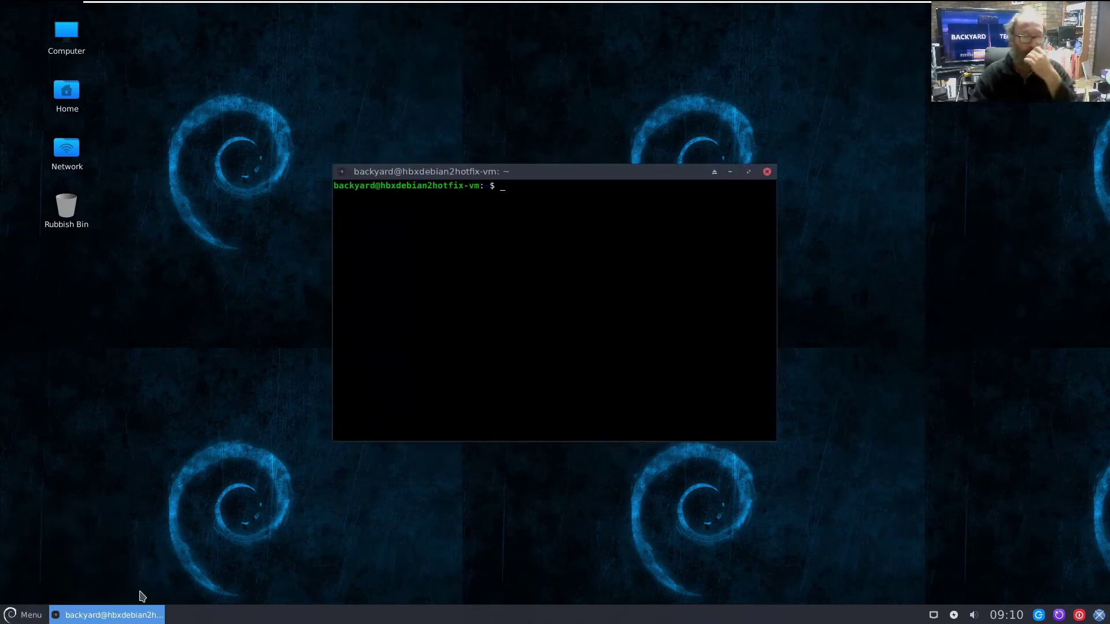
pyautogui.write('sudo ')
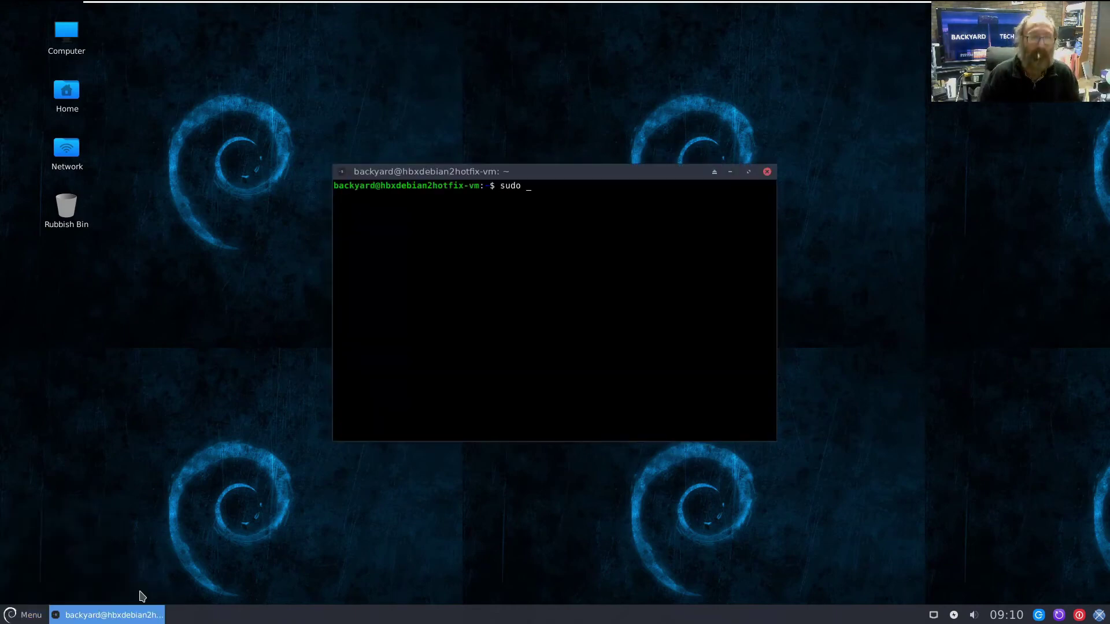
pyautogui.write('apt in')
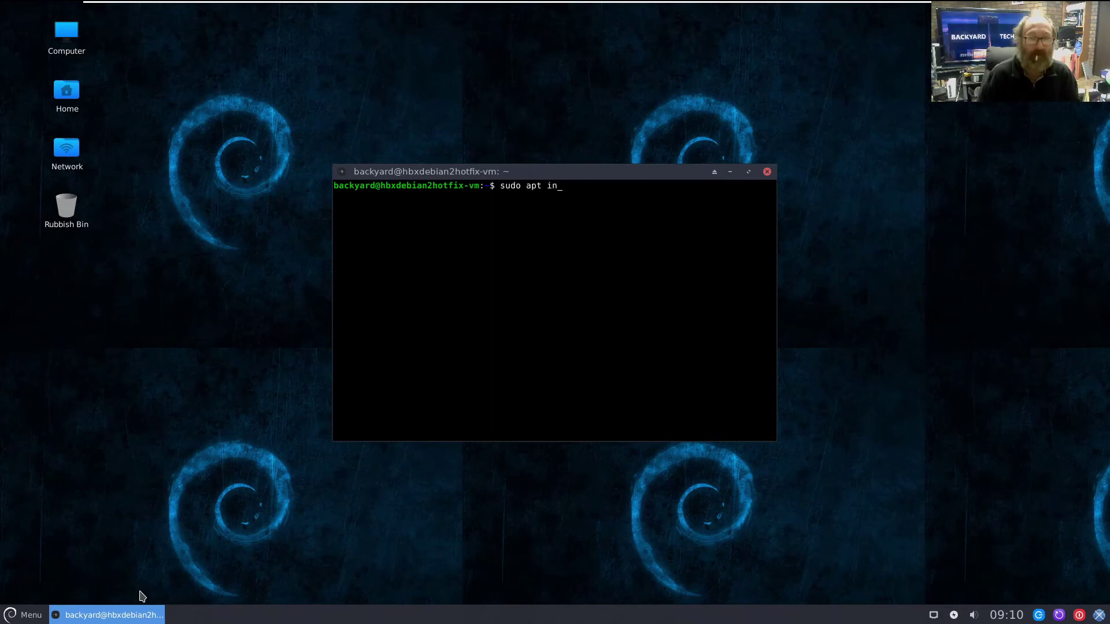
pyautogui.write('stall htop')
pyautogui.press('Return')
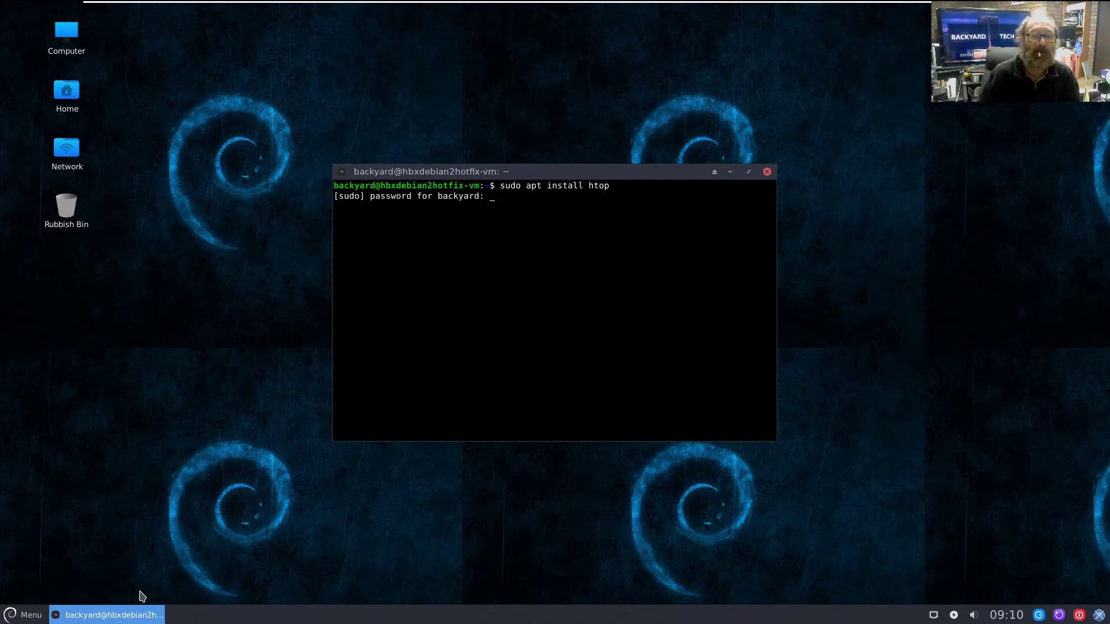
pyautogui.press('Return')
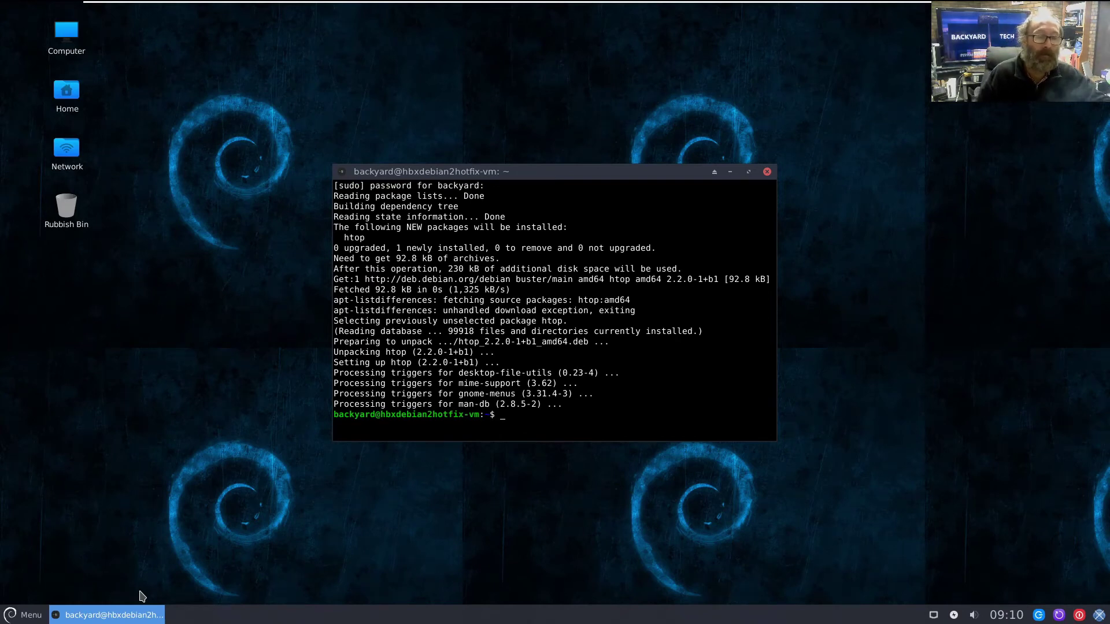
pyautogui.write('htop')
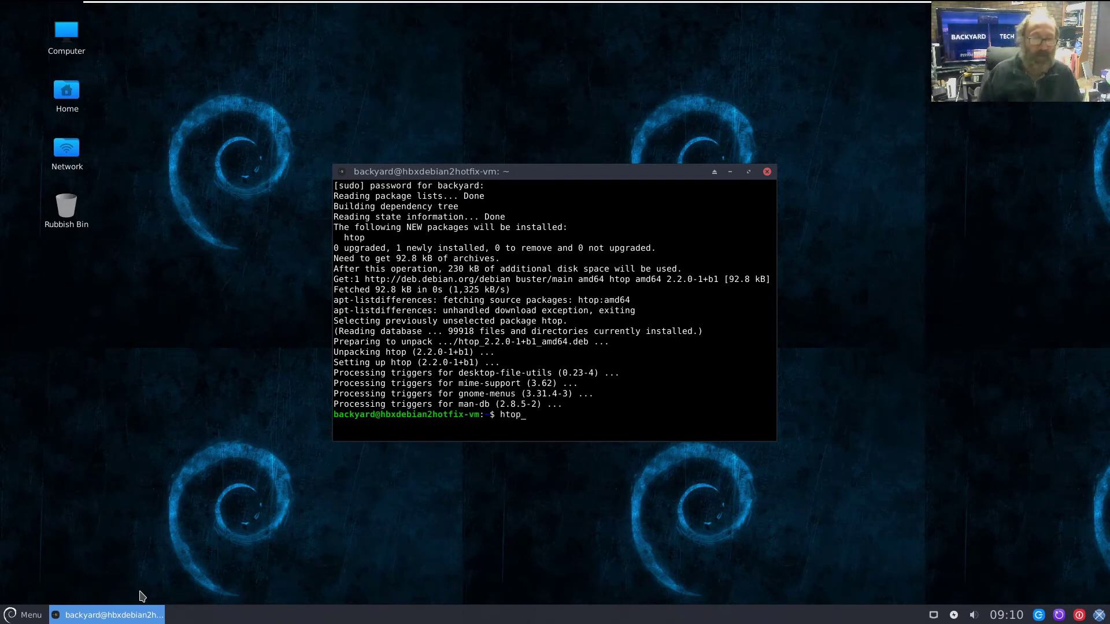
pyautogui.press('Return')
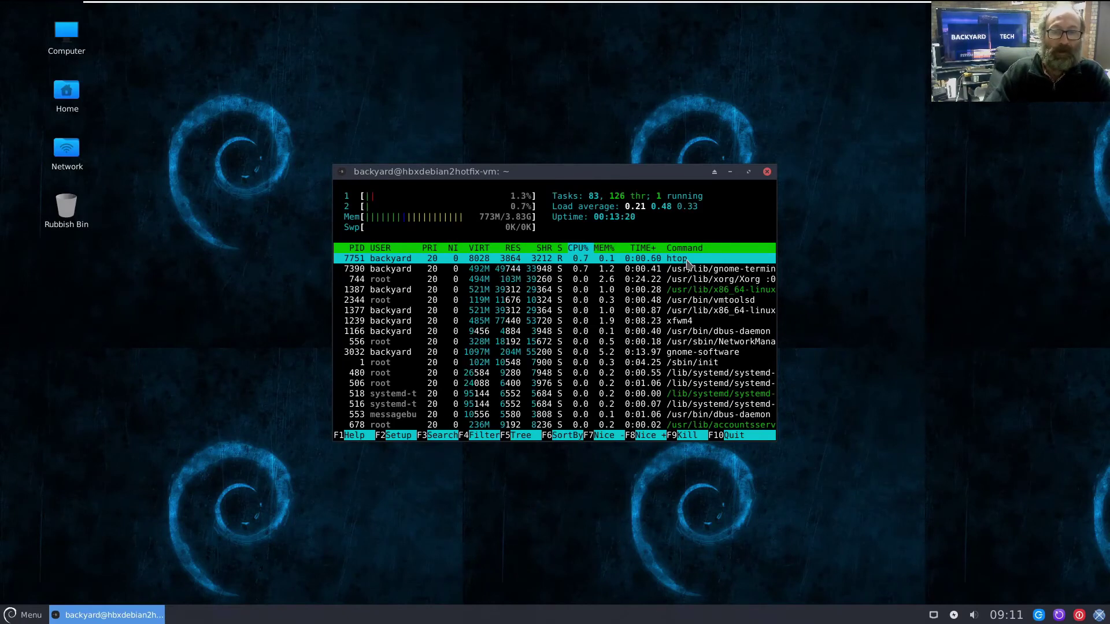
# Open another terminal window and display the kernel and system information with "uname -a"
pyautogui.click(26, 611)
pyautogui.moveTo(43, 594)
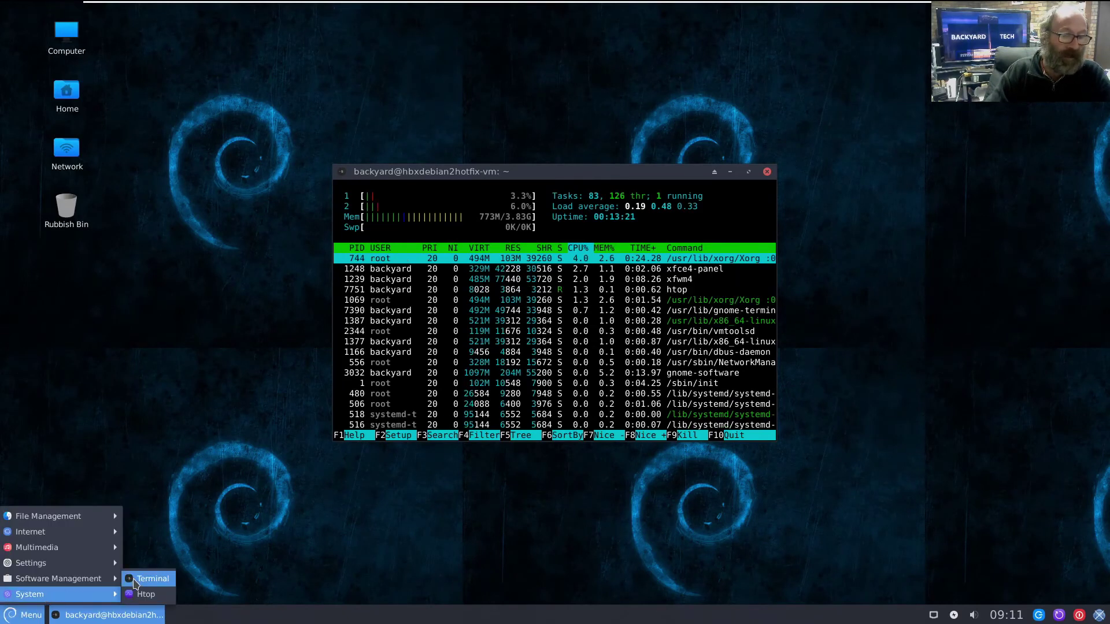
pyautogui.click(155, 578)
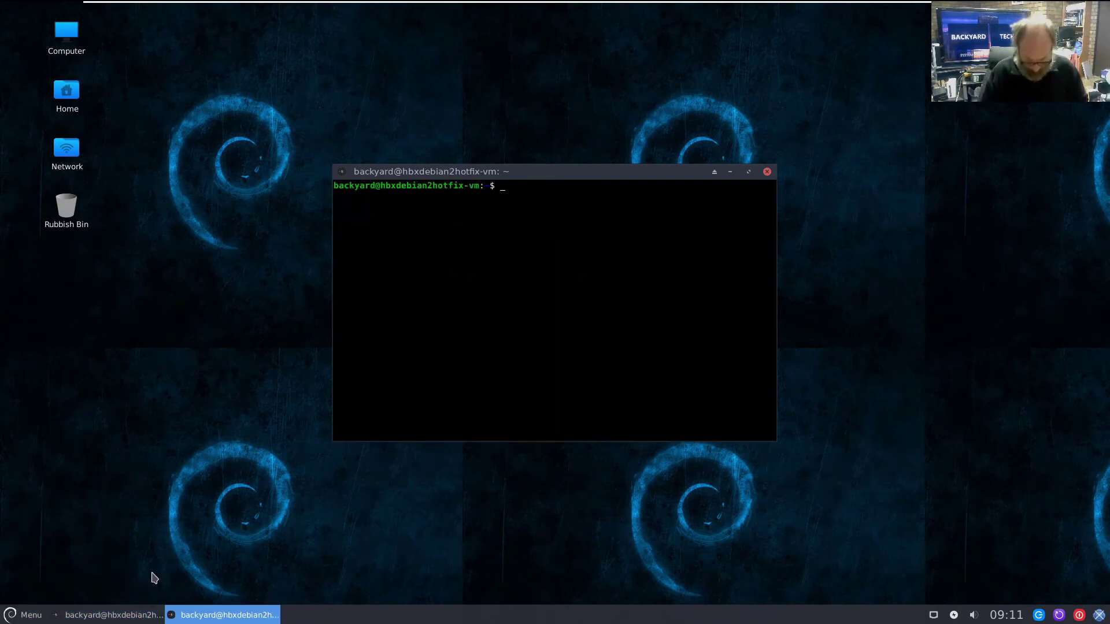
pyautogui.write('unam,e 0')
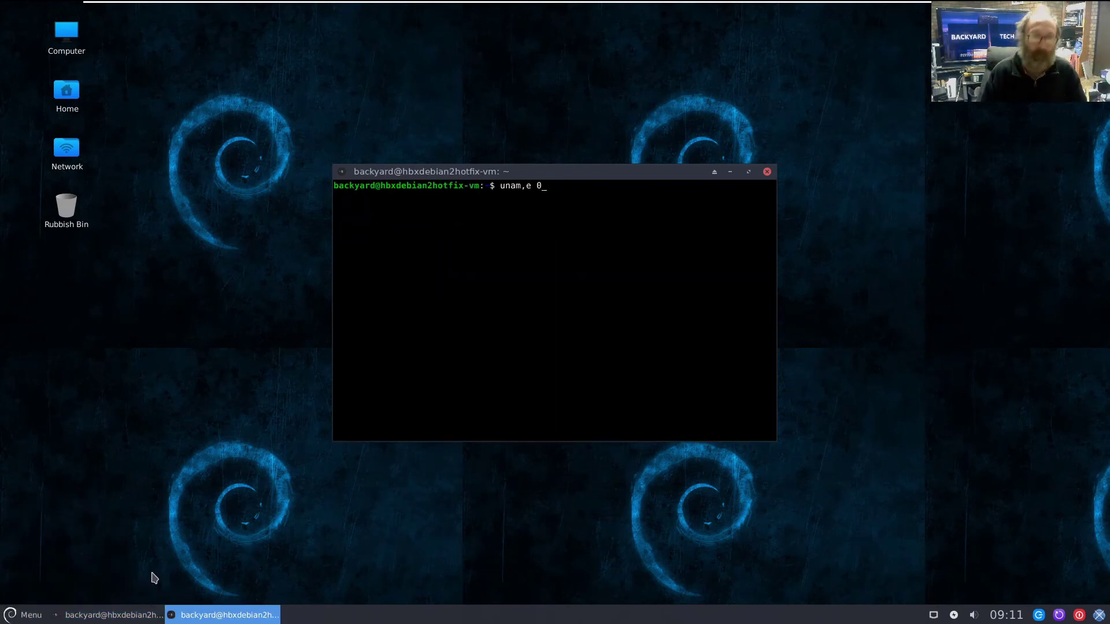
pyautogui.press('BackSpace')
pyautogui.press('BackSpace')
pyautogui.press('BackSpace')
pyautogui.write('e -a')
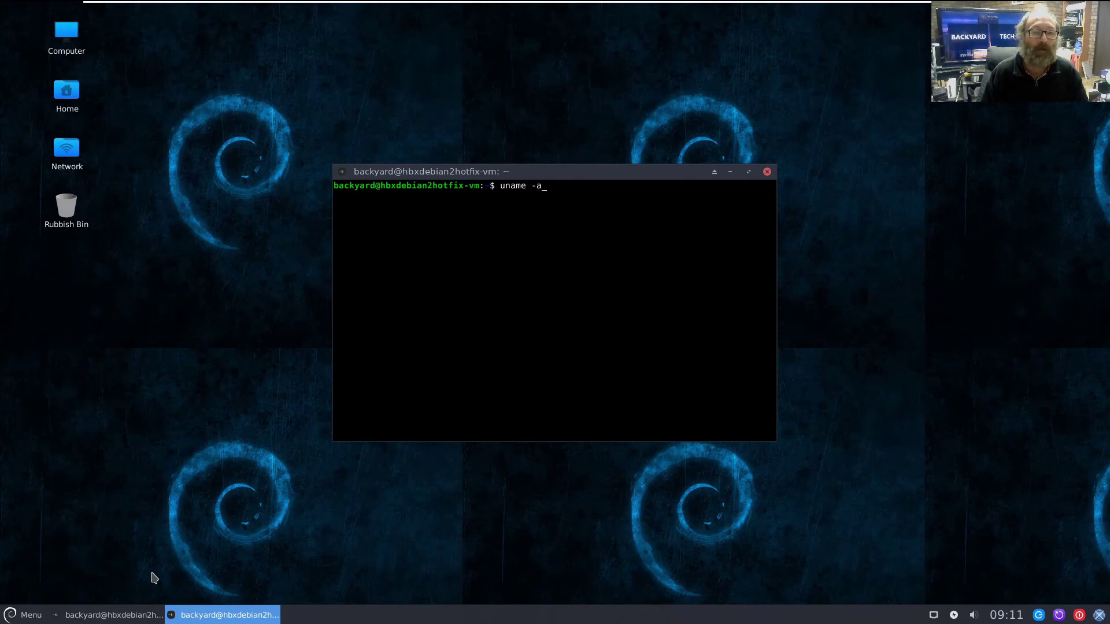
pyautogui.press('Return')
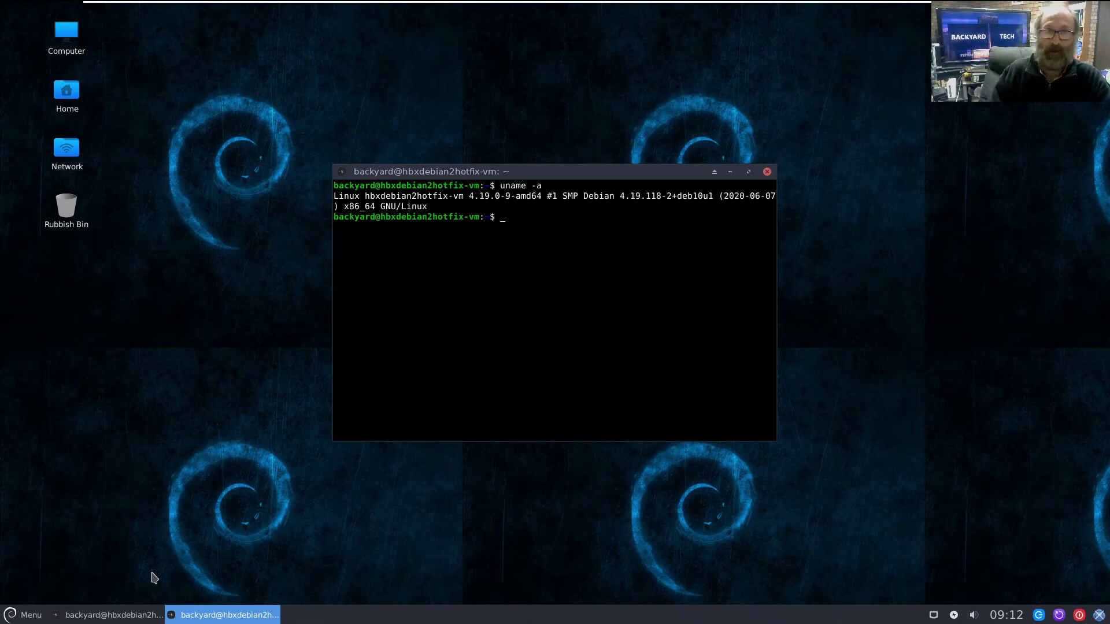
# Close both terminal windows, ending the running htop process
pyautogui.click(767, 172)
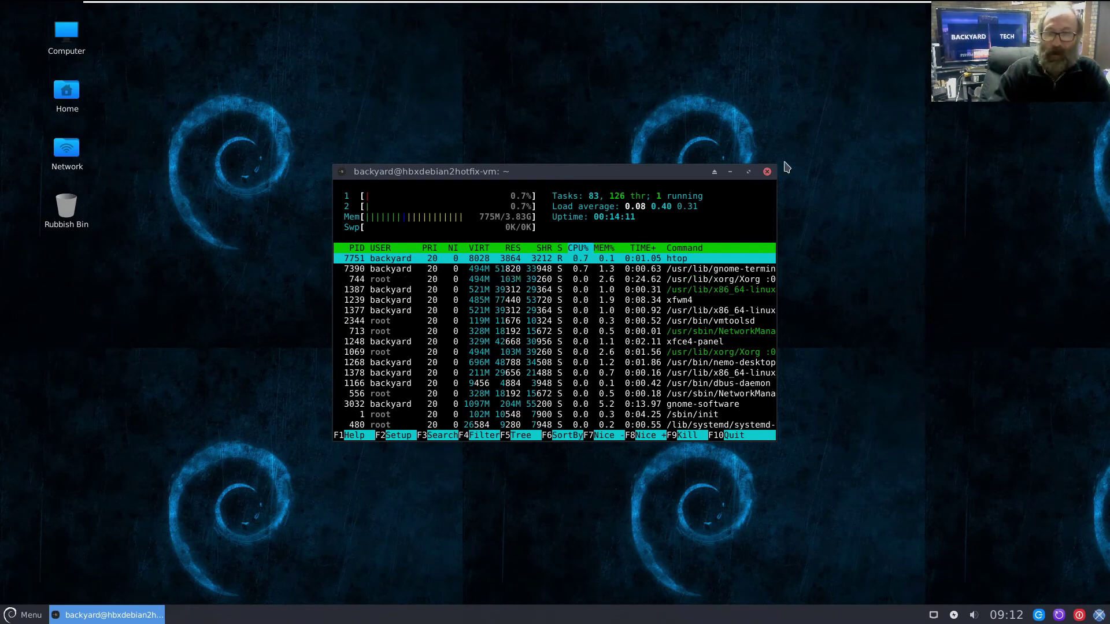
pyautogui.click(767, 172)
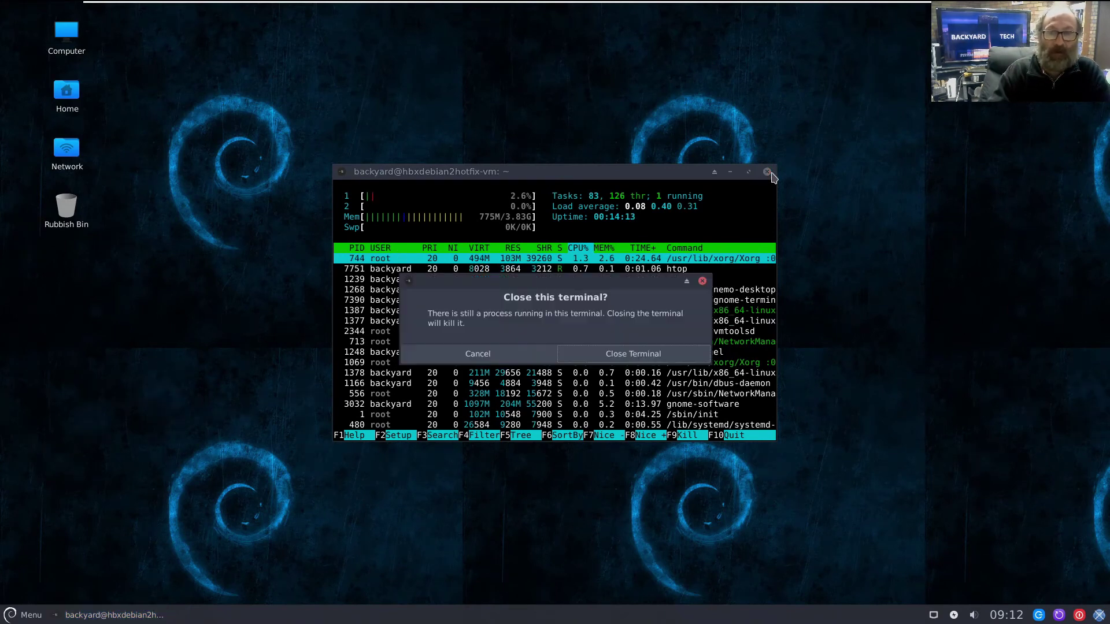
pyautogui.press('Return')
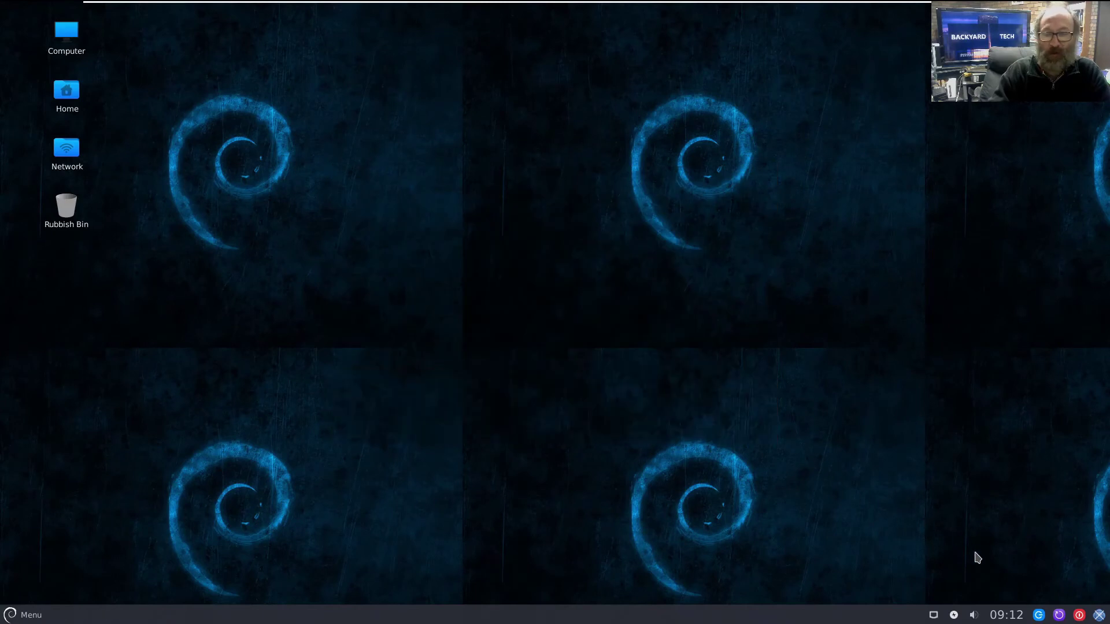
# Open the Nitrogen wallpaper manager and look through its wallpaper scaling modes and preferences
pyautogui.click(1097, 616)
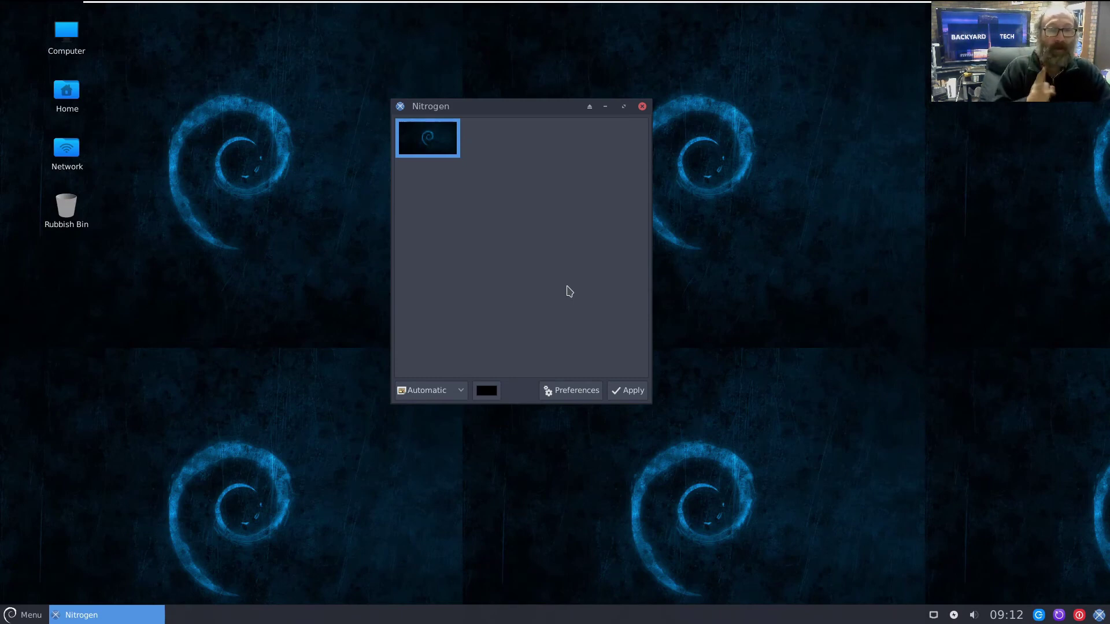
pyautogui.click(408, 398)
pyautogui.click(407, 396)
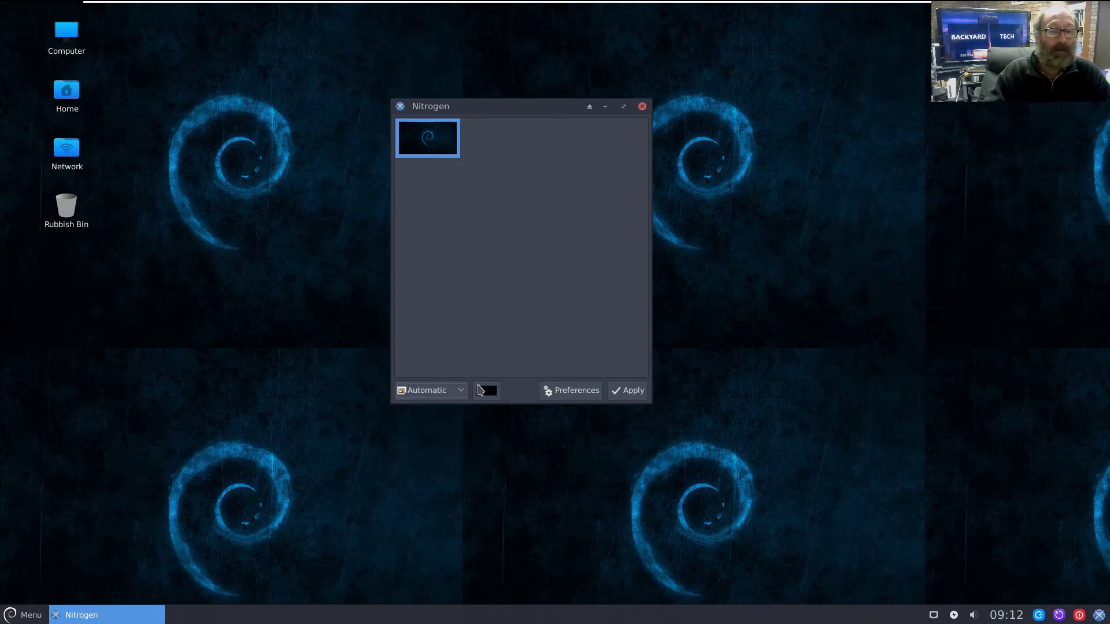
pyautogui.click(573, 391)
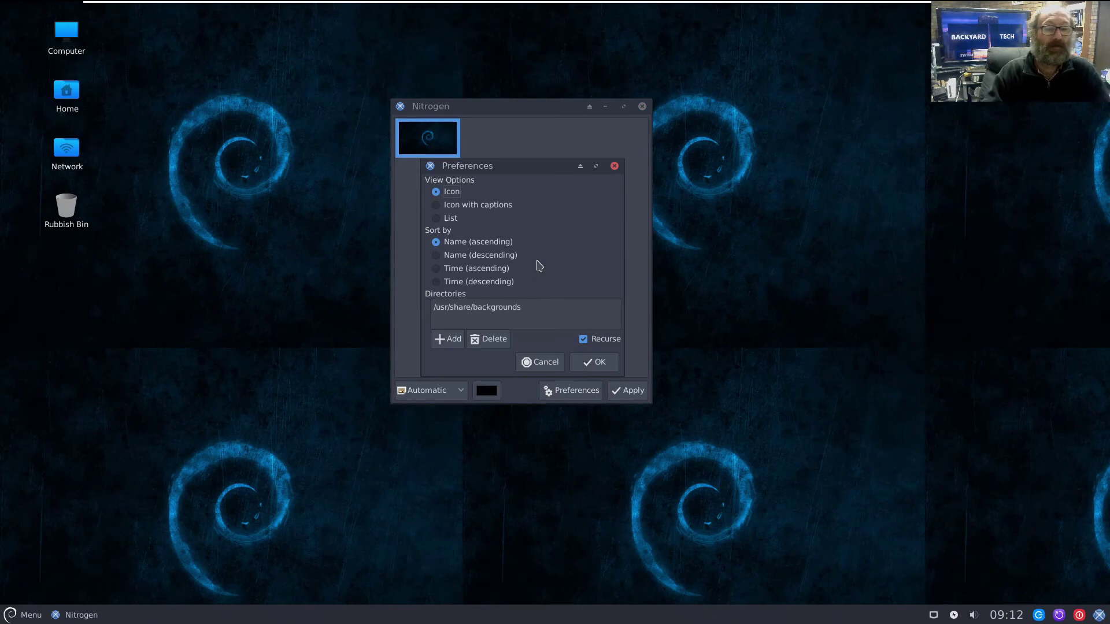
pyautogui.click(600, 364)
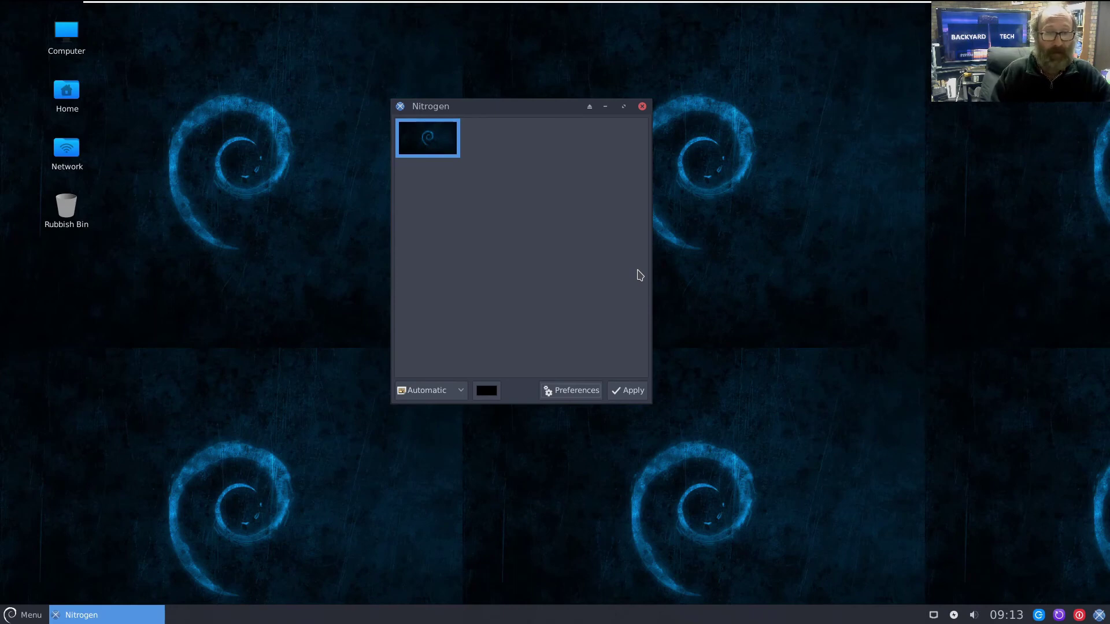
pyautogui.click(403, 392)
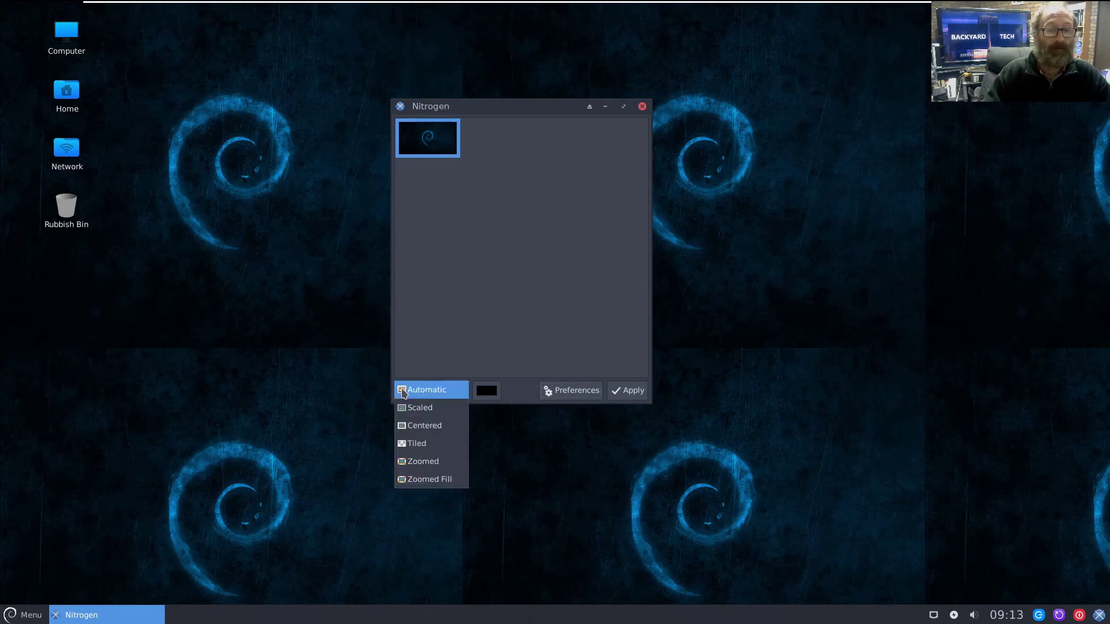
pyautogui.click(404, 391)
pyautogui.click(550, 390)
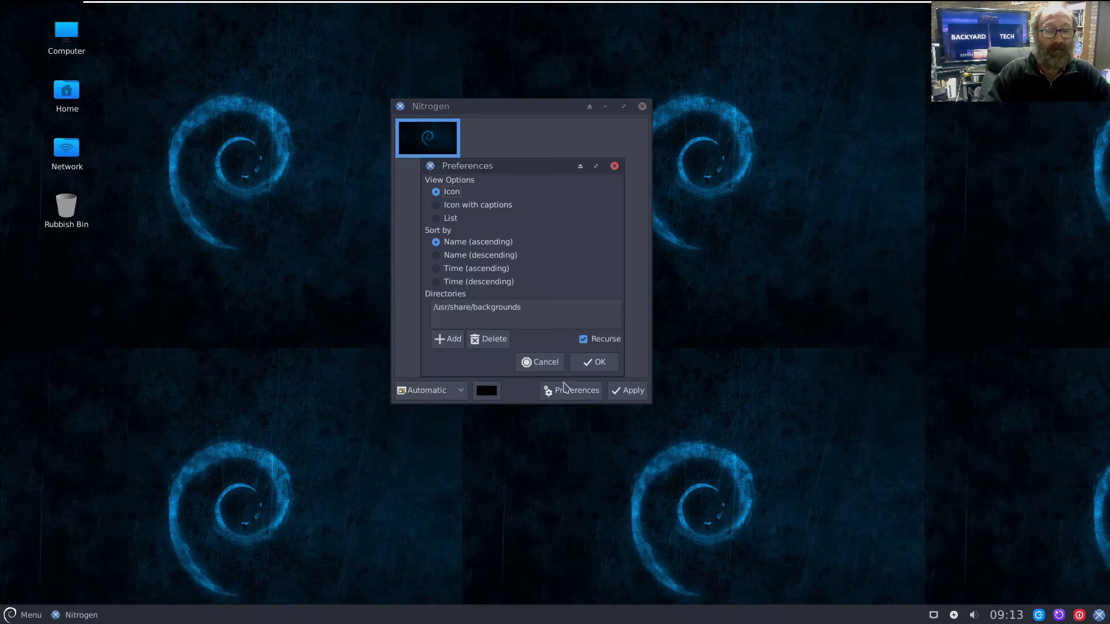
pyautogui.click(572, 364)
# Set the desktop wallpaper's display mode to Scaled and apply it
pyautogui.click(440, 391)
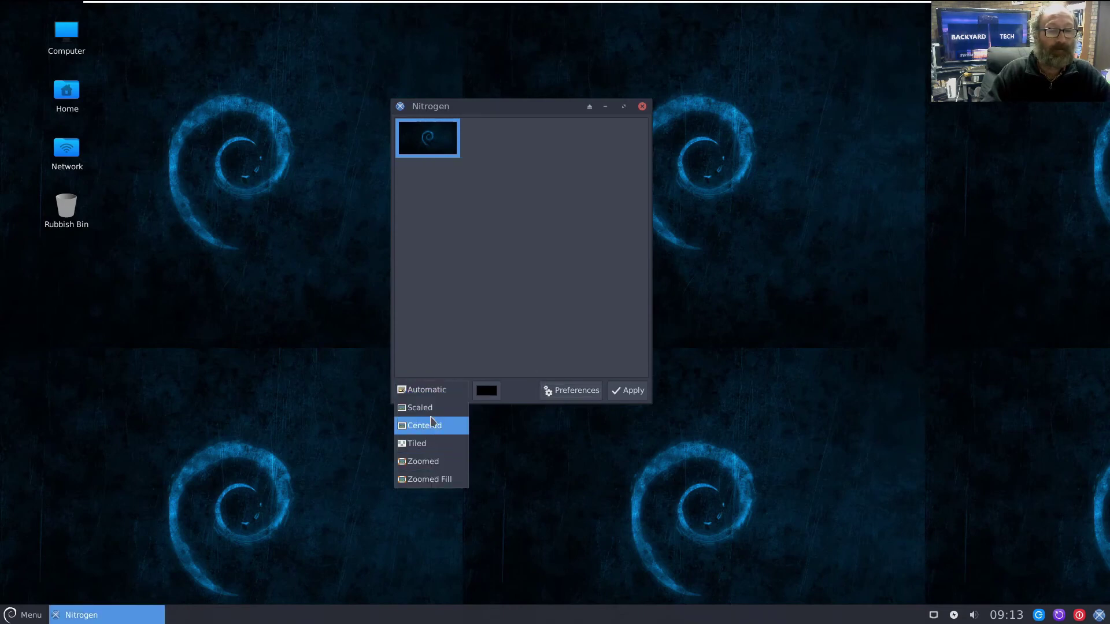
pyautogui.click(428, 407)
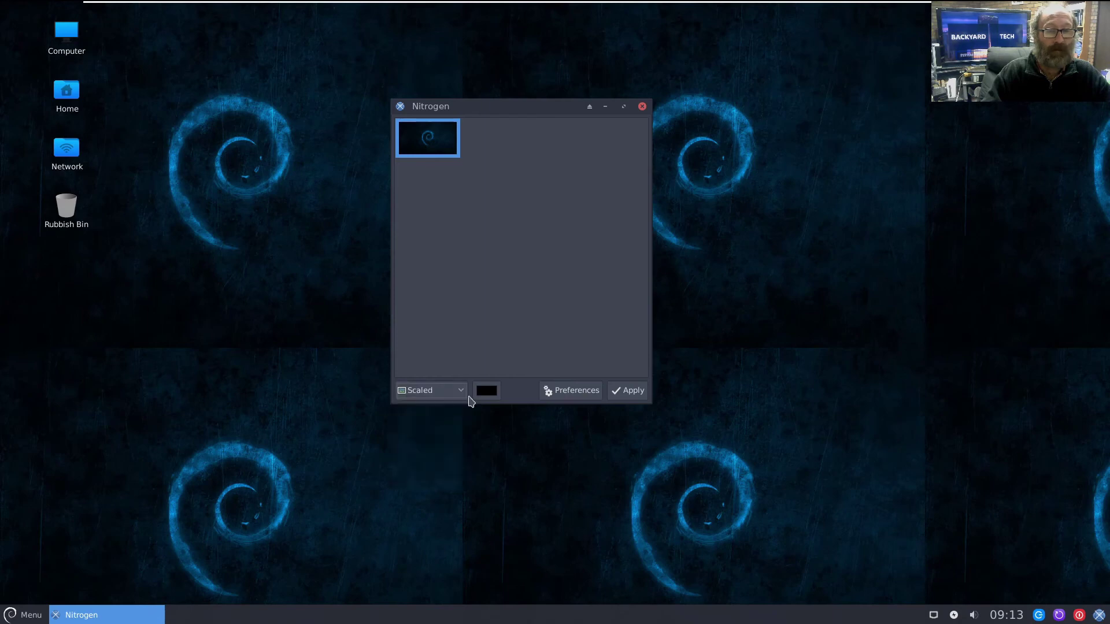
pyautogui.click(614, 397)
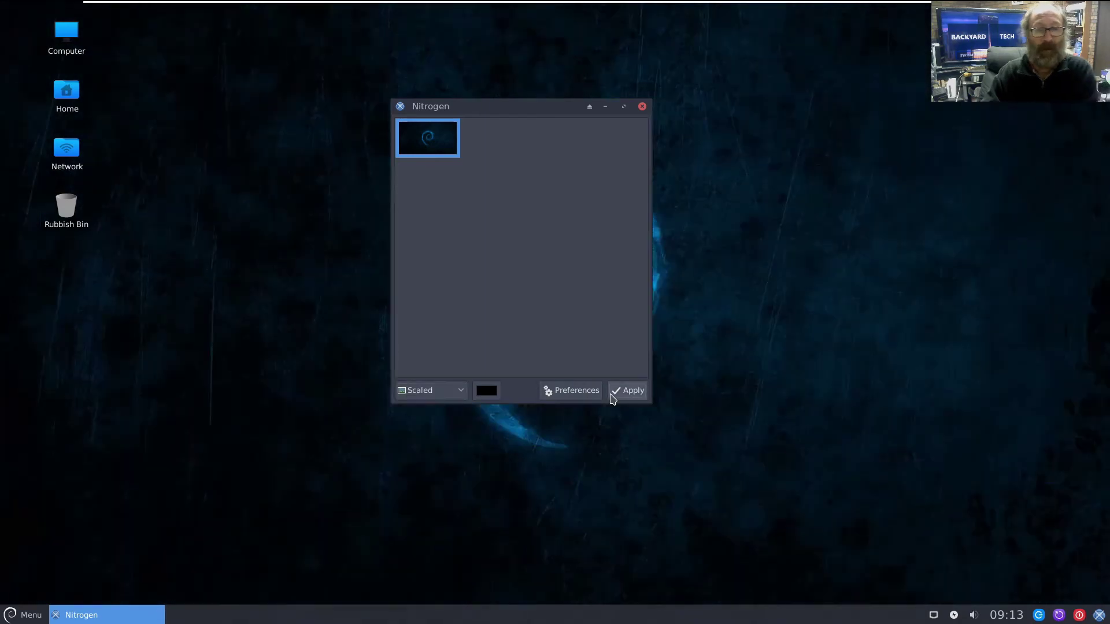
# Set Nitrogen's view option to "Icon with captions" and check the wallpaper directory in its preferences
pyautogui.click(566, 395)
pyautogui.click(488, 210)
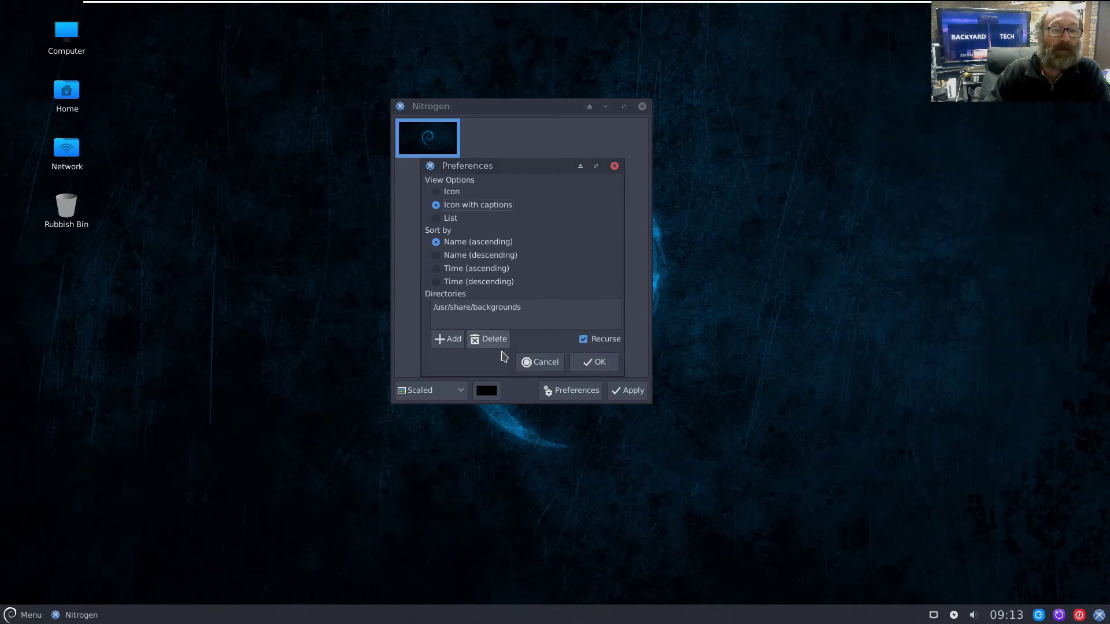
pyautogui.click(604, 365)
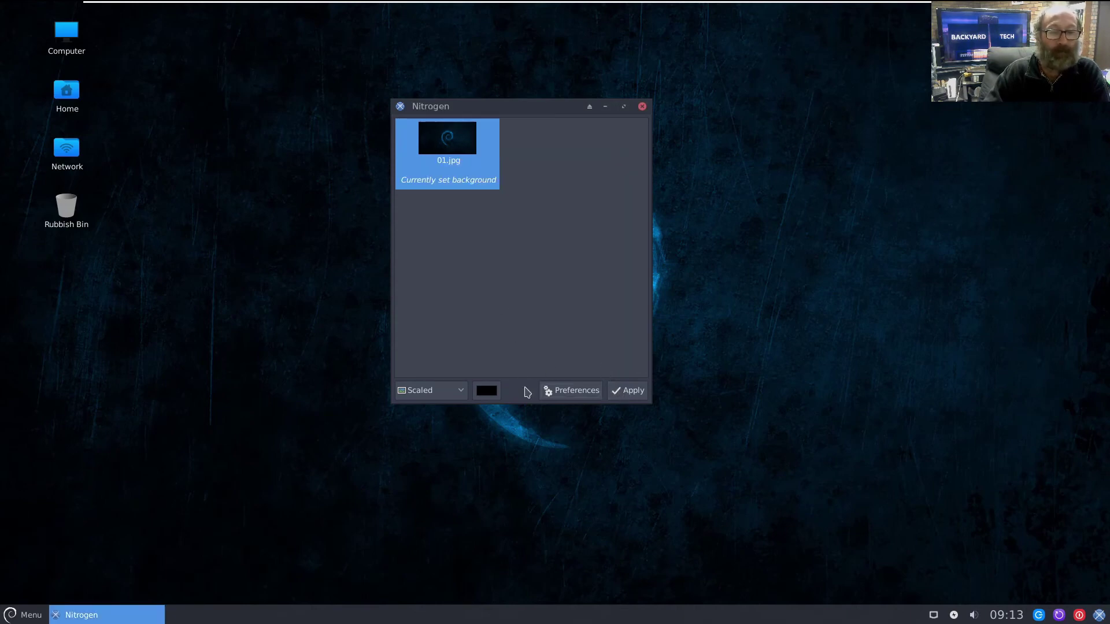
pyautogui.click(583, 393)
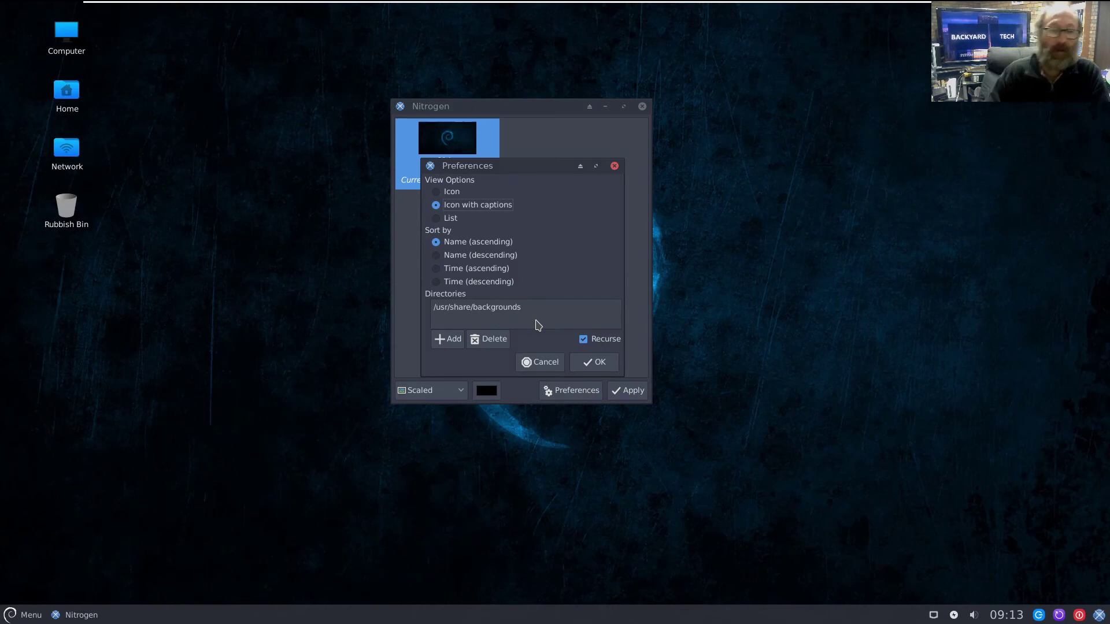
pyautogui.click(594, 362)
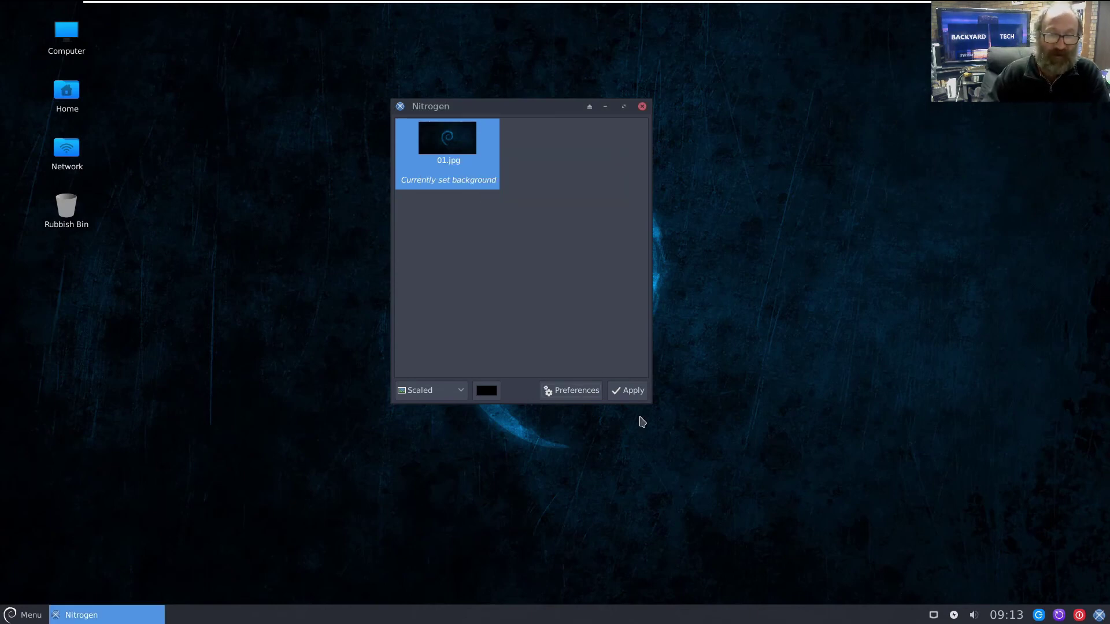
# Open Firefox, recheck the wallpaper directory in Nitrogen's preferences, and return to the browser
pyautogui.click(23, 614)
pyautogui.moveTo(63, 531)
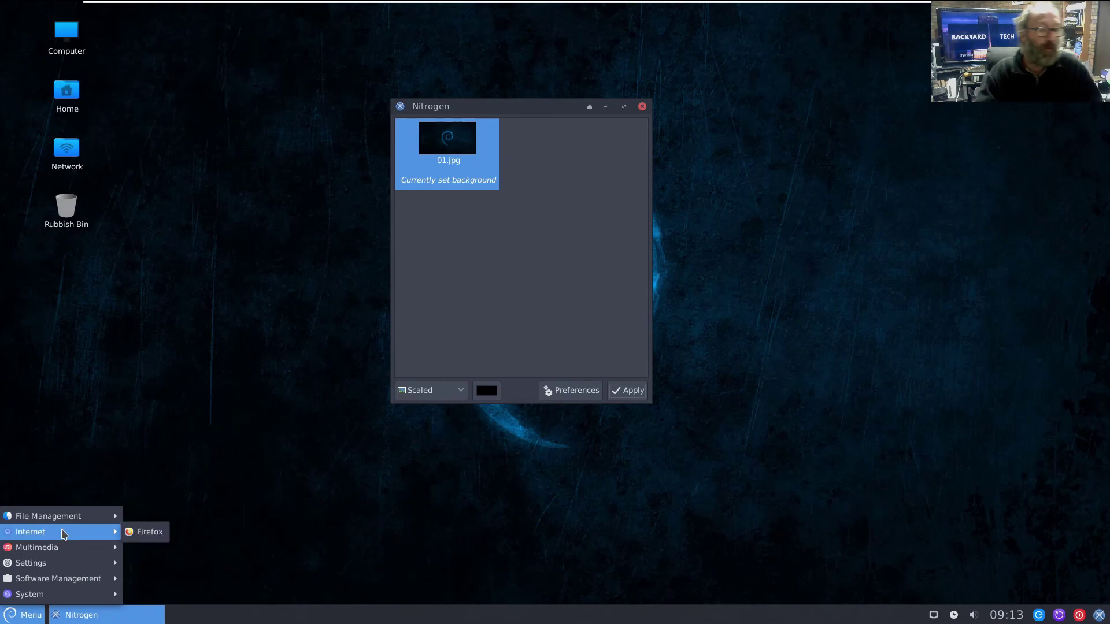
pyautogui.click(146, 533)
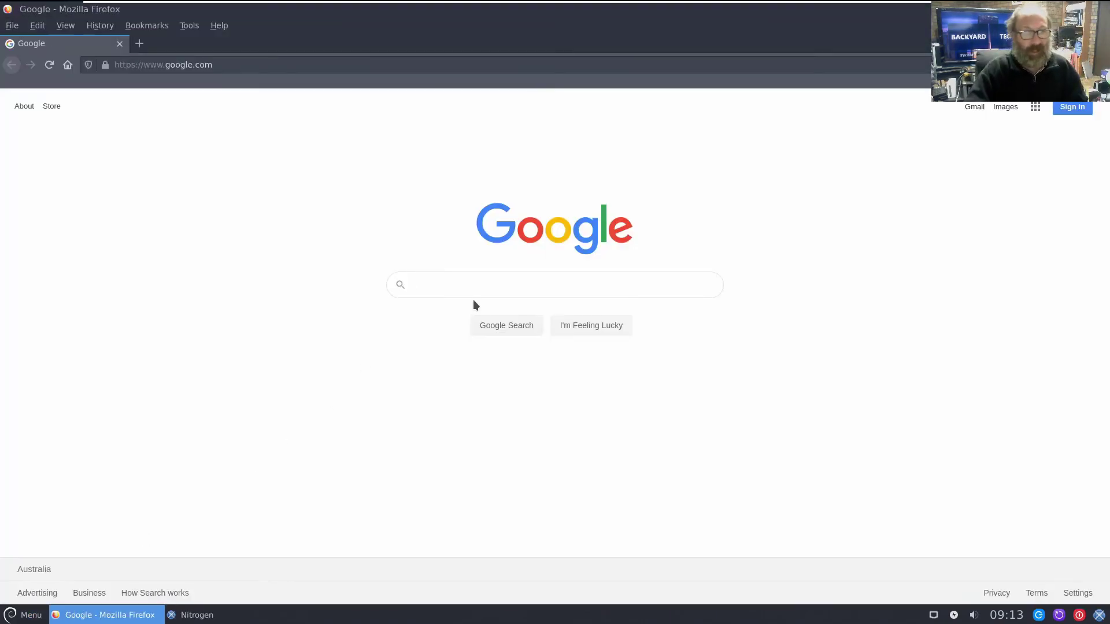
pyautogui.click(208, 615)
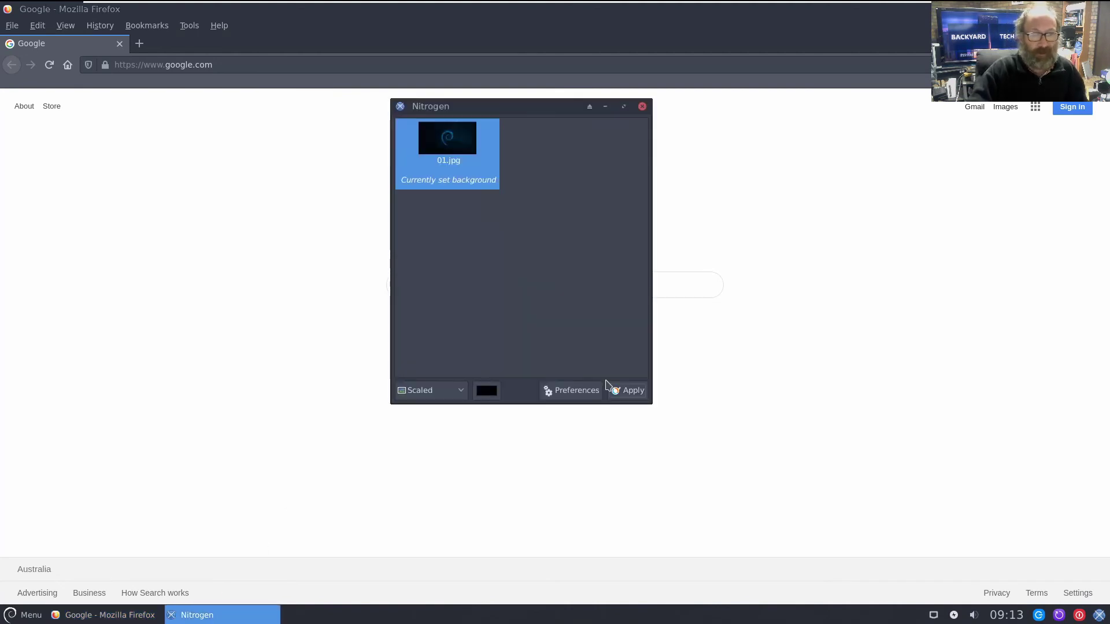
pyautogui.click(554, 393)
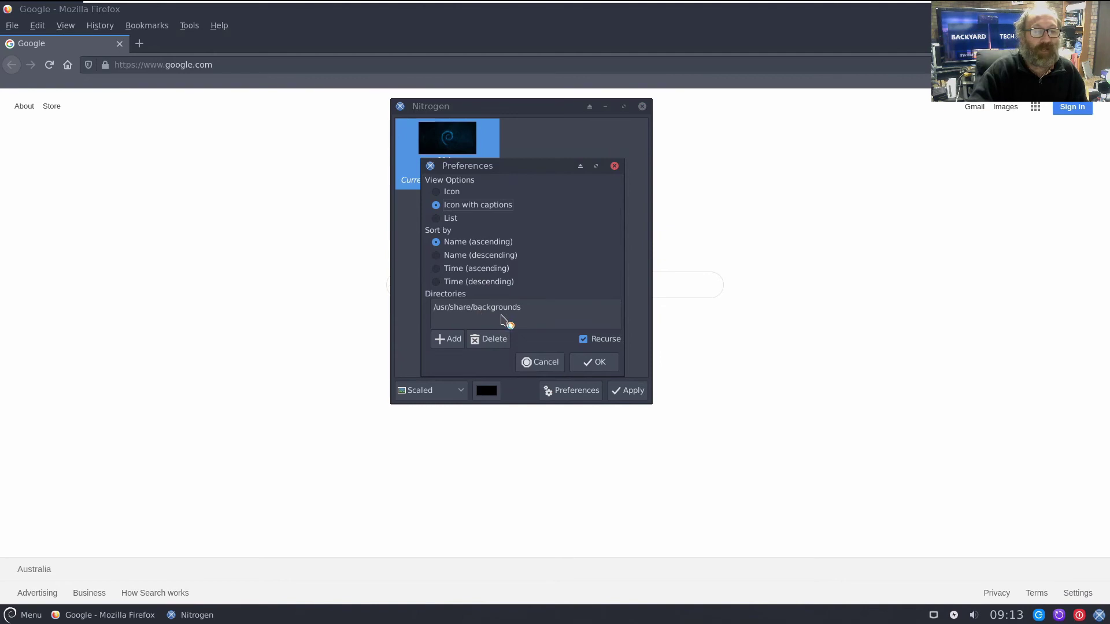
pyautogui.click(266, 83)
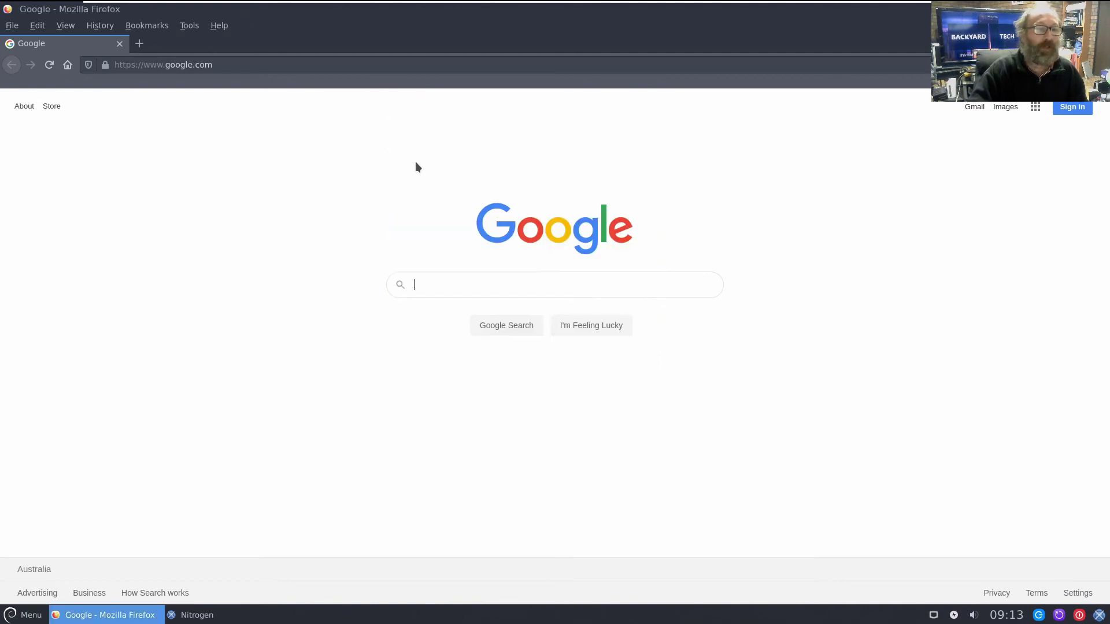
# Search Google for "Melbourne" and open the RedBalloon city skyline picture from the image results
pyautogui.click(465, 286)
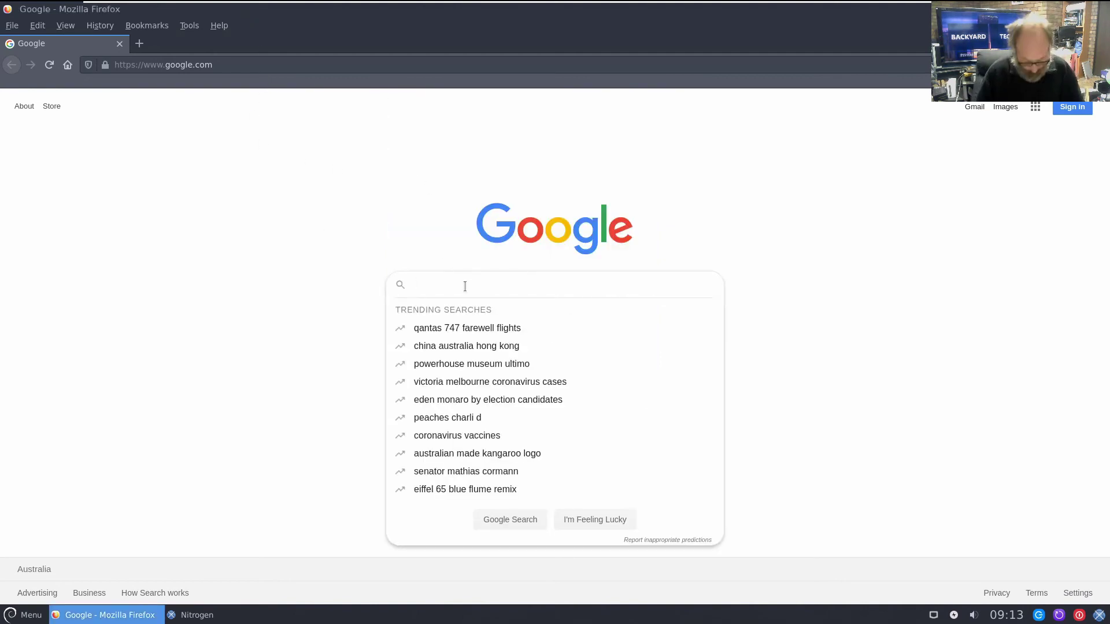
pyautogui.write('Melbourne')
pyautogui.press('Return')
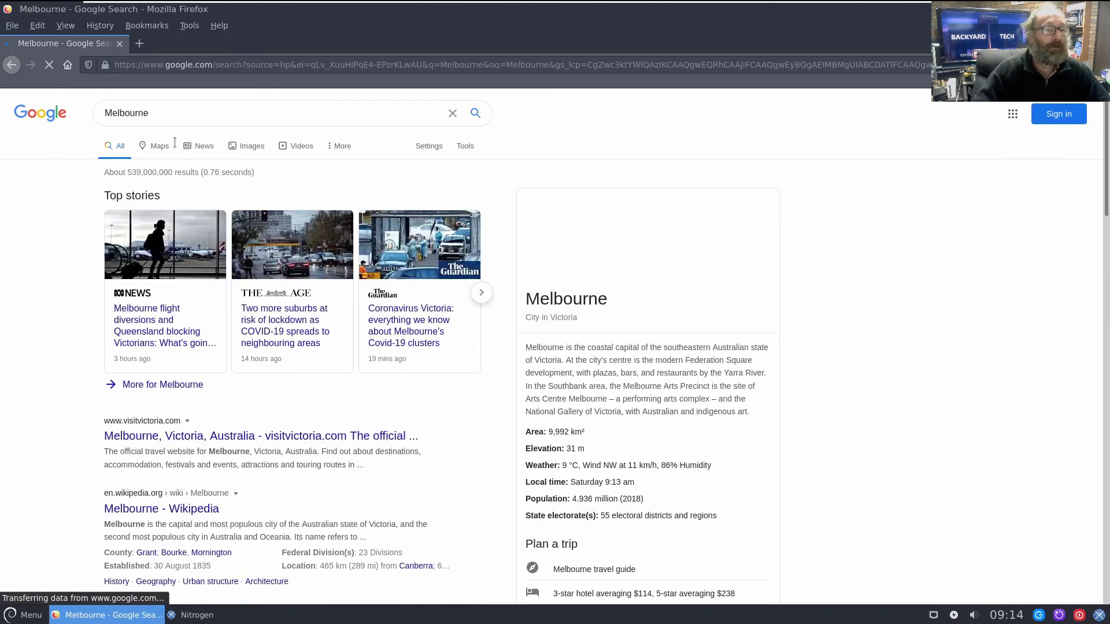
pyautogui.click(248, 146)
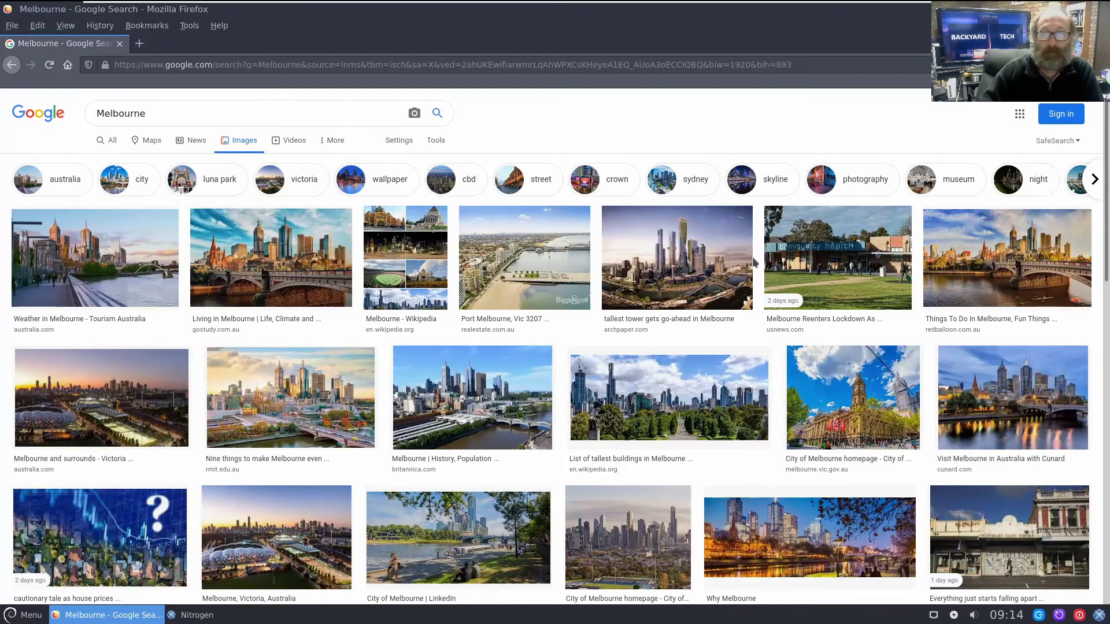
pyautogui.click(969, 270)
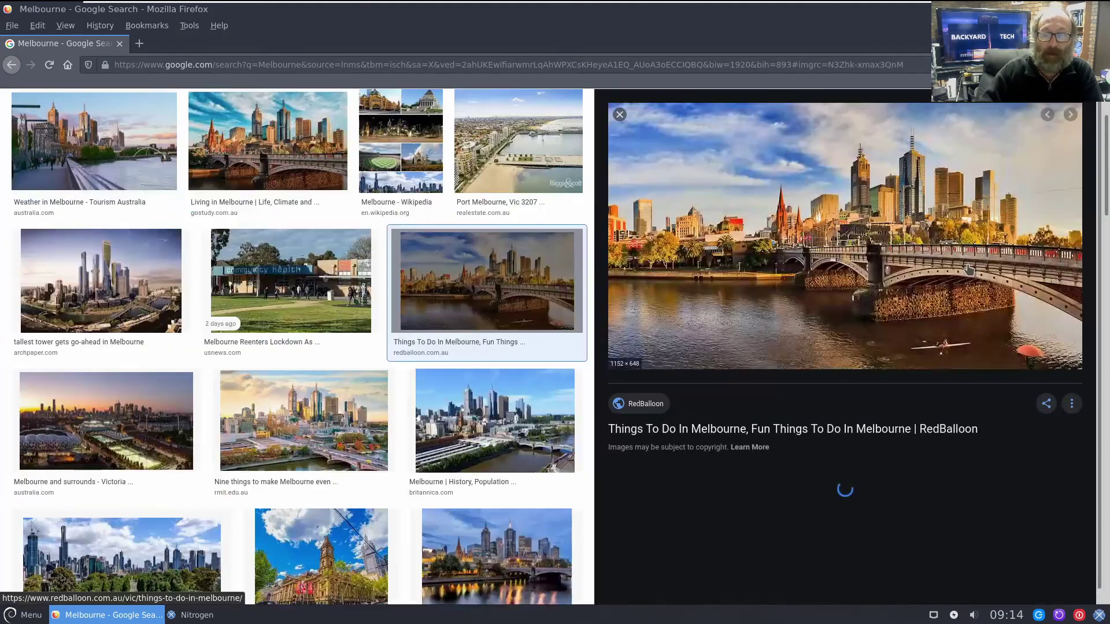
# Try to save the RedBalloon skyline picture in /usr/share/backgrounds, checking the wallpaper directory in Nitrogen's preferences
pyautogui.rightClick(744, 208)
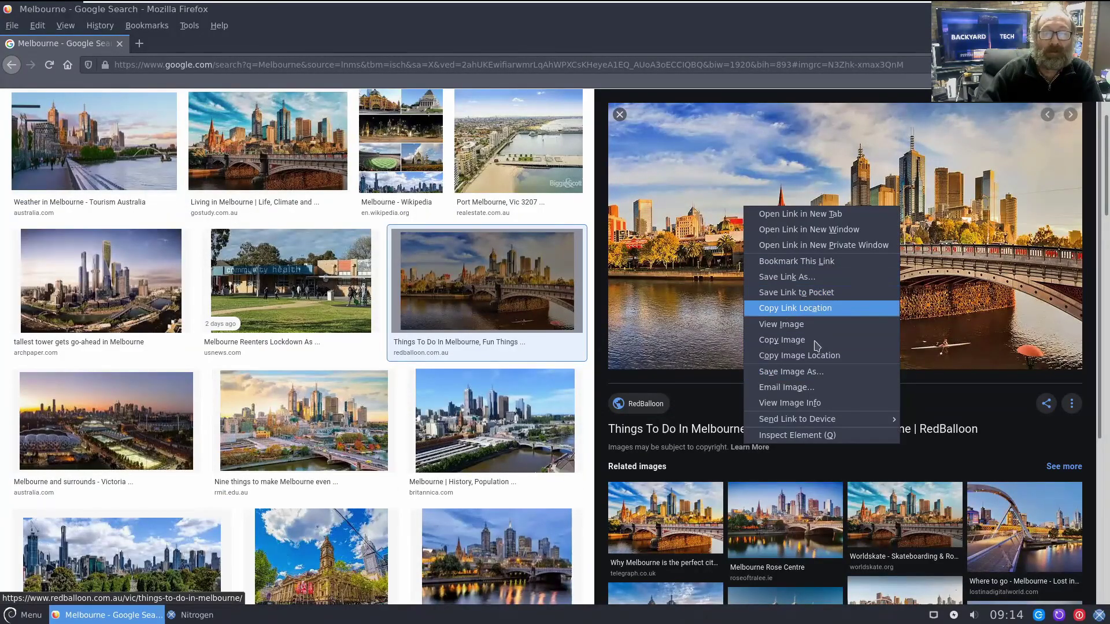
pyautogui.click(791, 372)
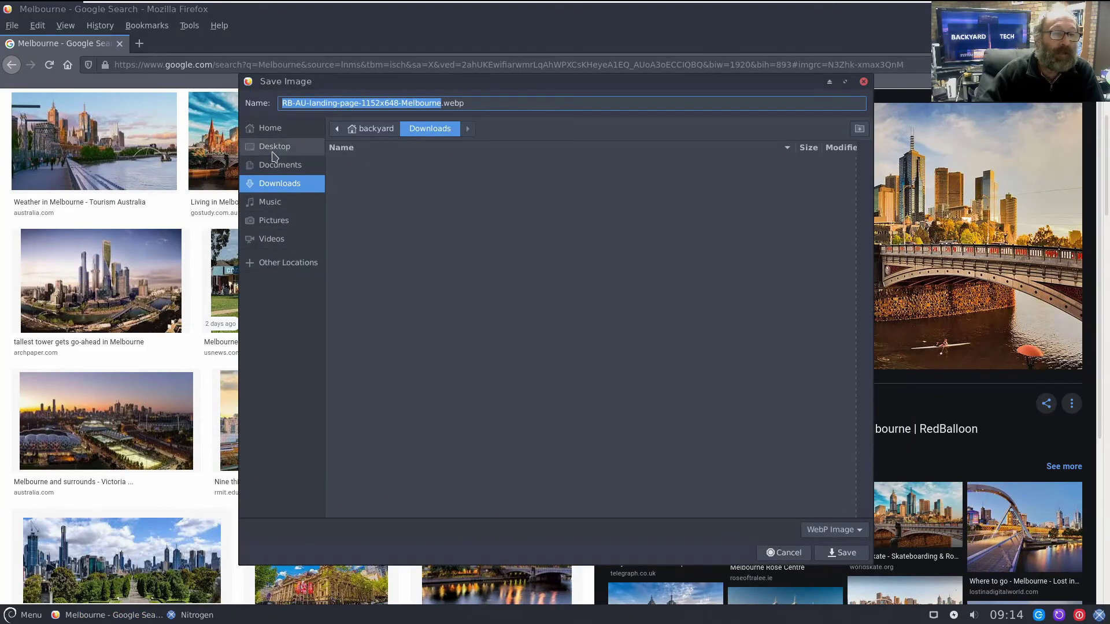
pyautogui.click(289, 262)
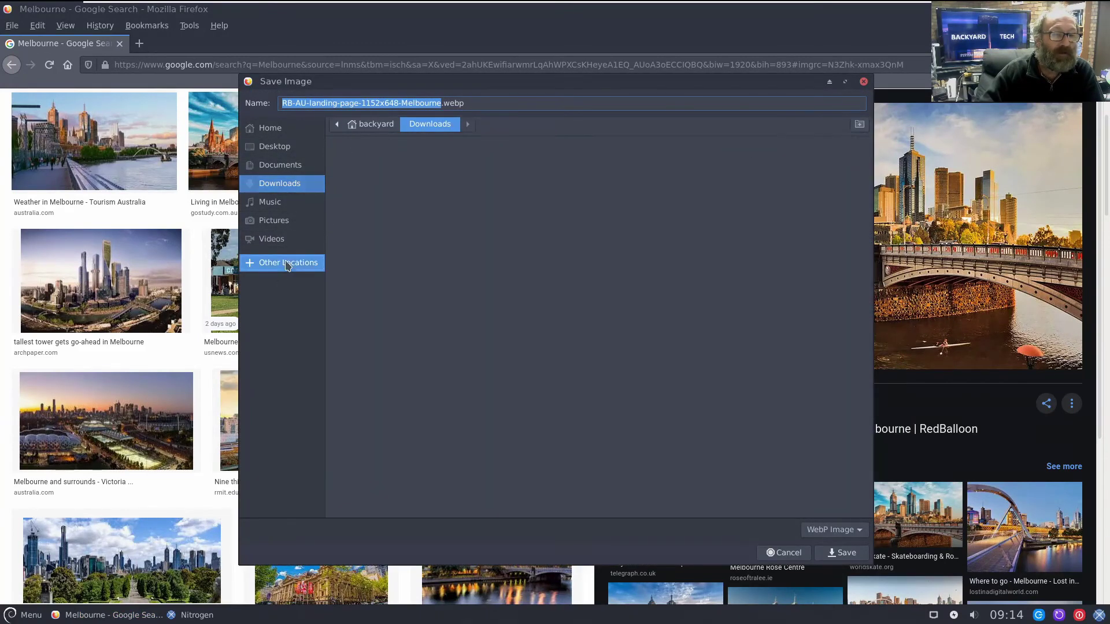
pyautogui.click(380, 149)
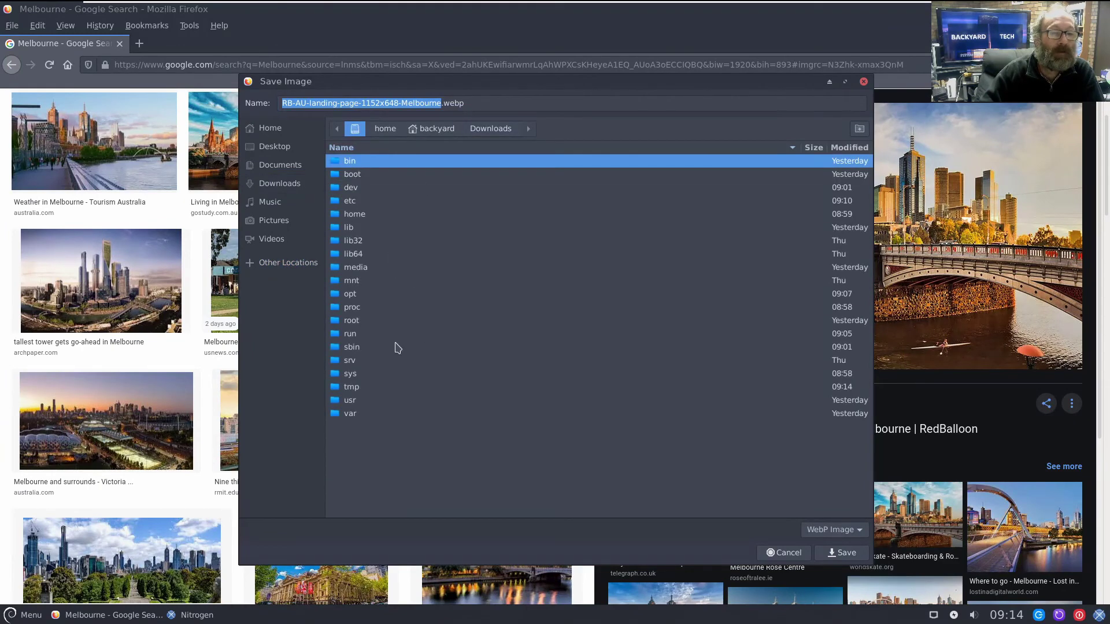
pyautogui.doubleClick(353, 401)
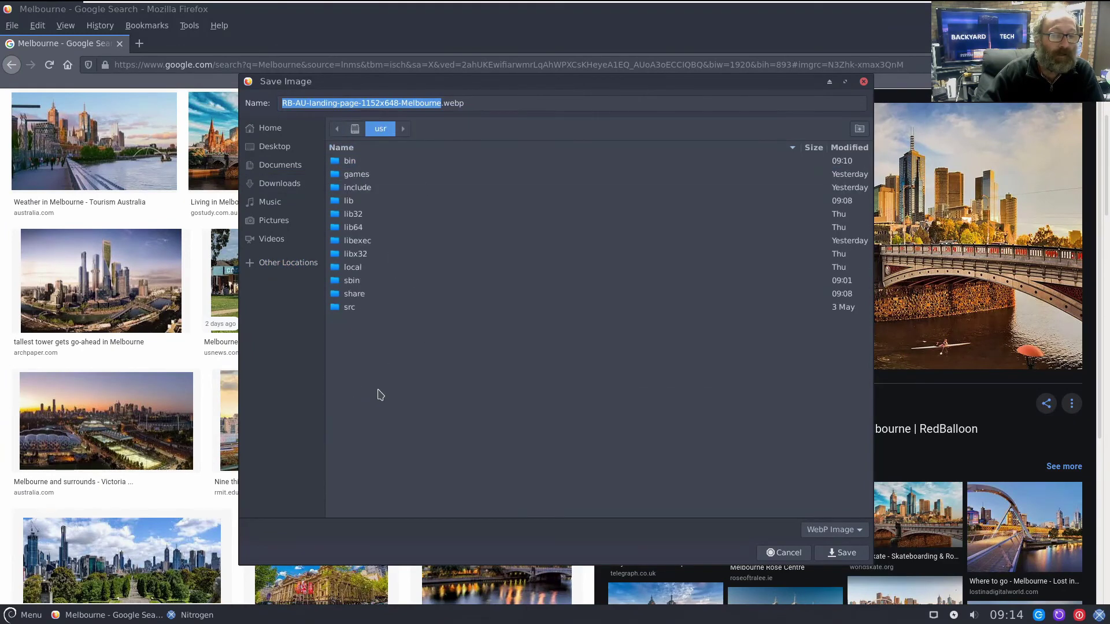
pyautogui.doubleClick(353, 294)
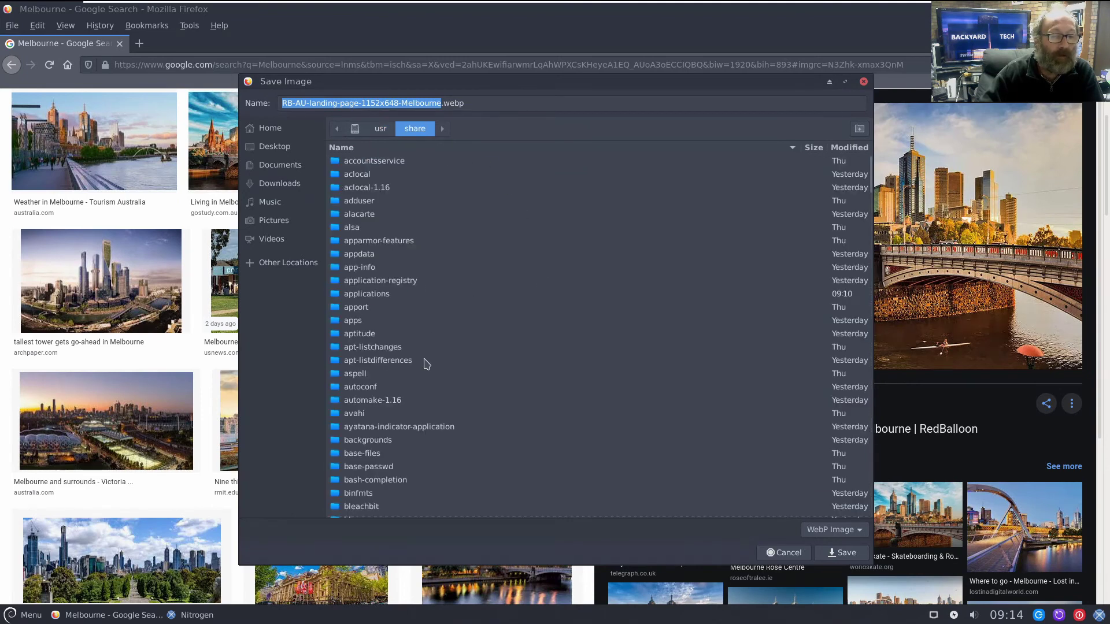
pyautogui.scroll(-1, 426, 363)
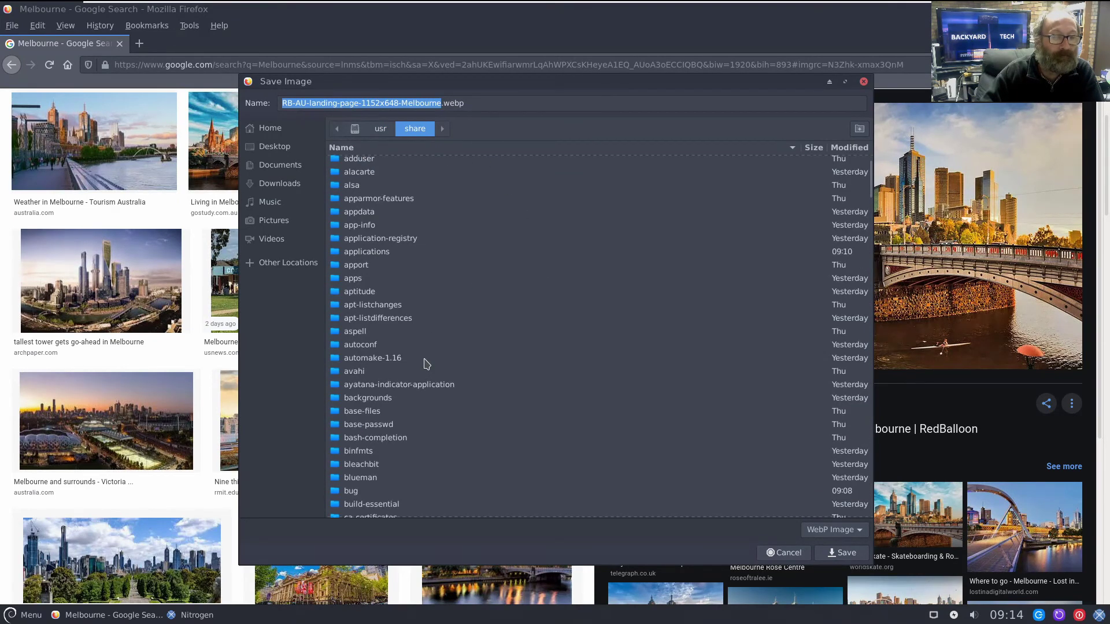
pyautogui.click(205, 615)
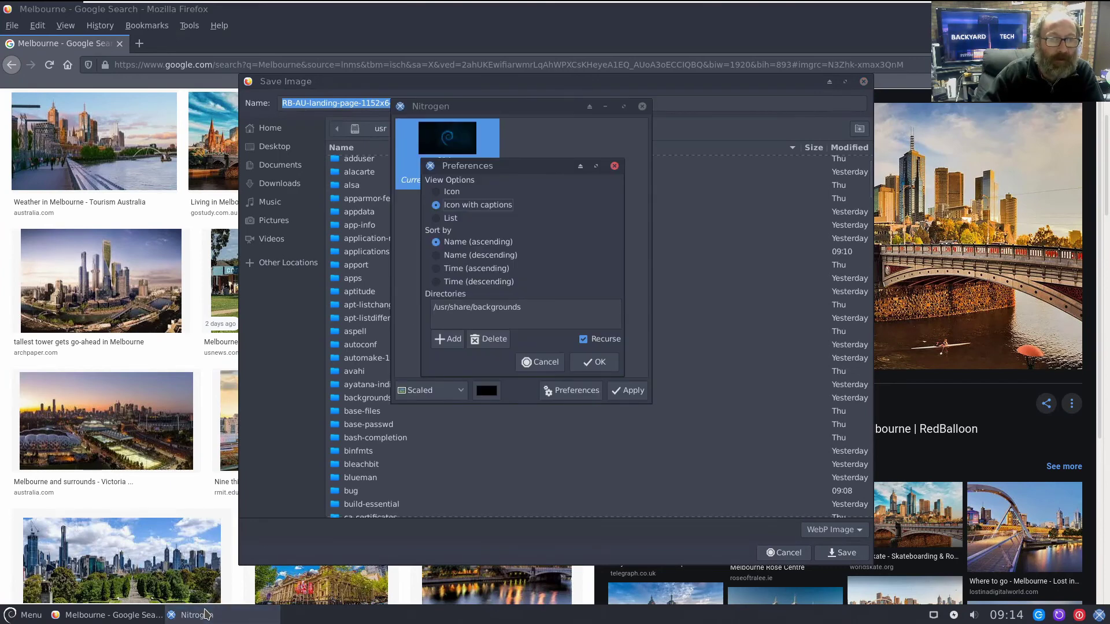
pyautogui.click(110, 615)
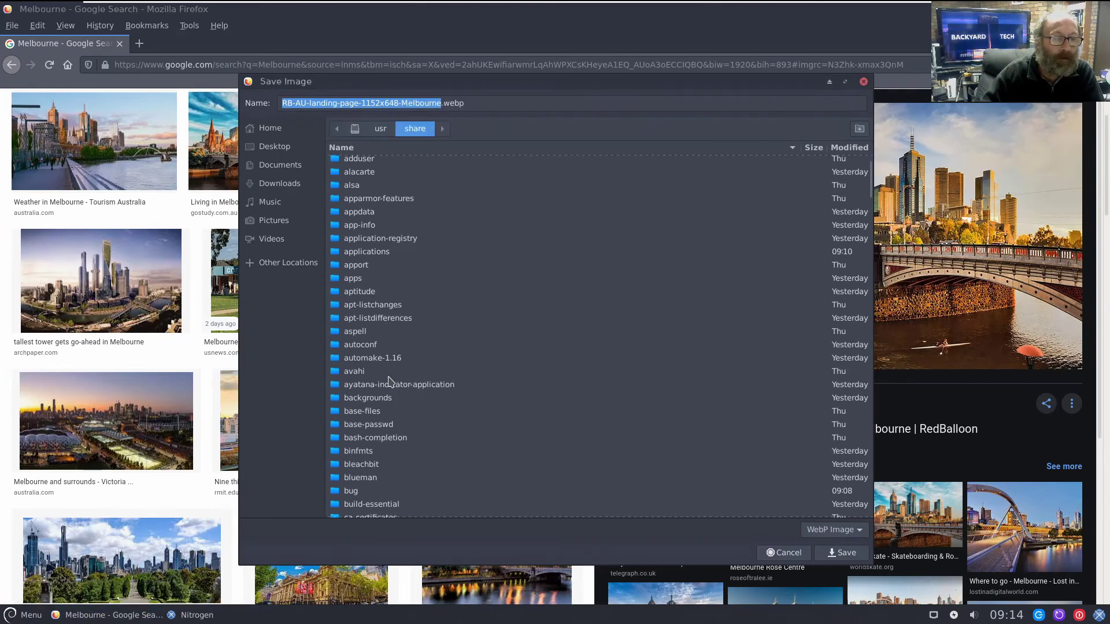
pyautogui.doubleClick(378, 398)
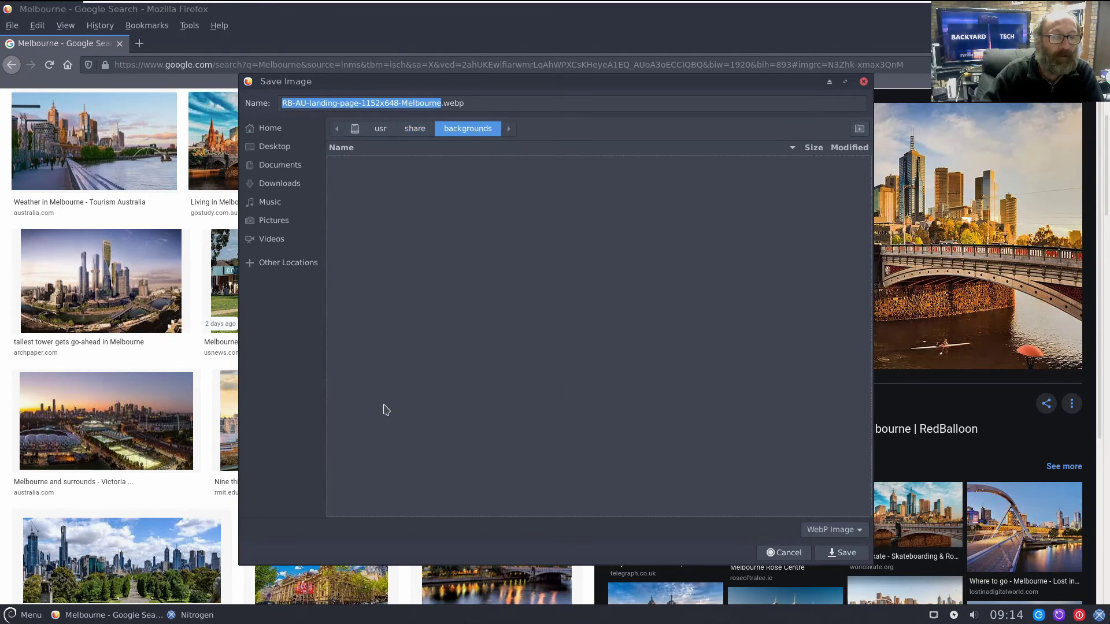
pyautogui.click(843, 553)
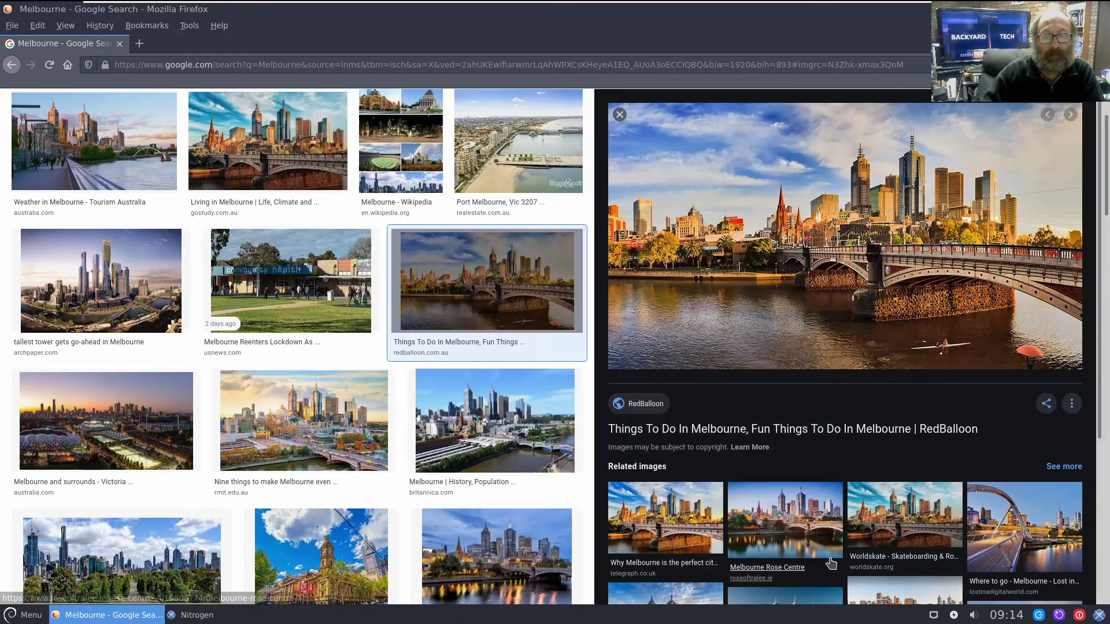
# Accept Nitrogen's preferences, close Nitrogen, and check the browser's recent downloads
pyautogui.click(183, 617)
pyautogui.click(594, 363)
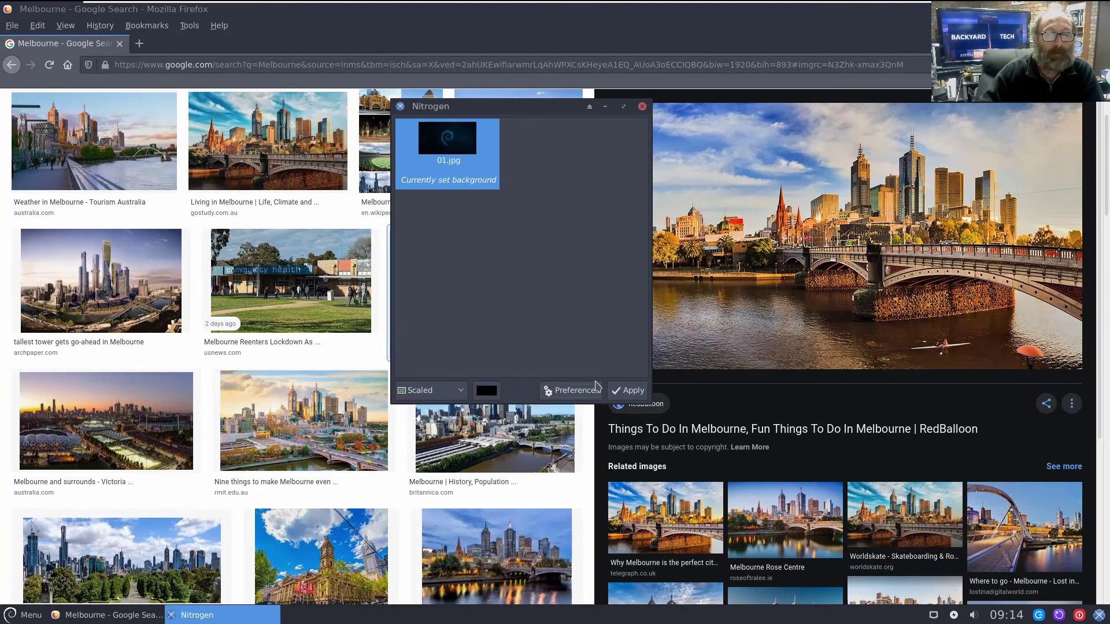
pyautogui.click(641, 107)
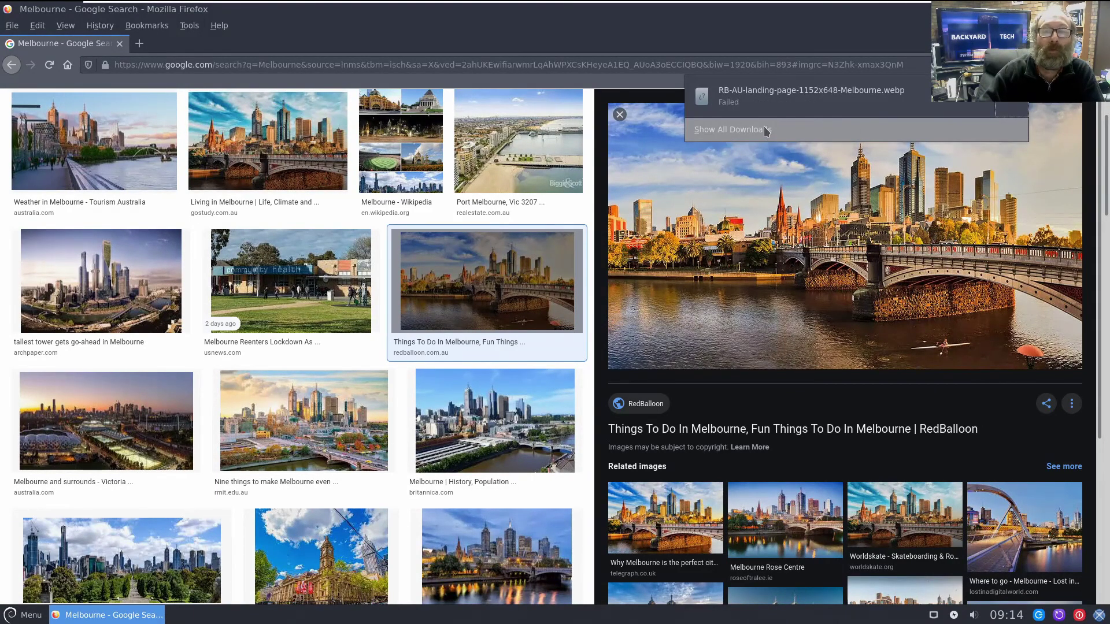
pyautogui.moveTo(509, 5)
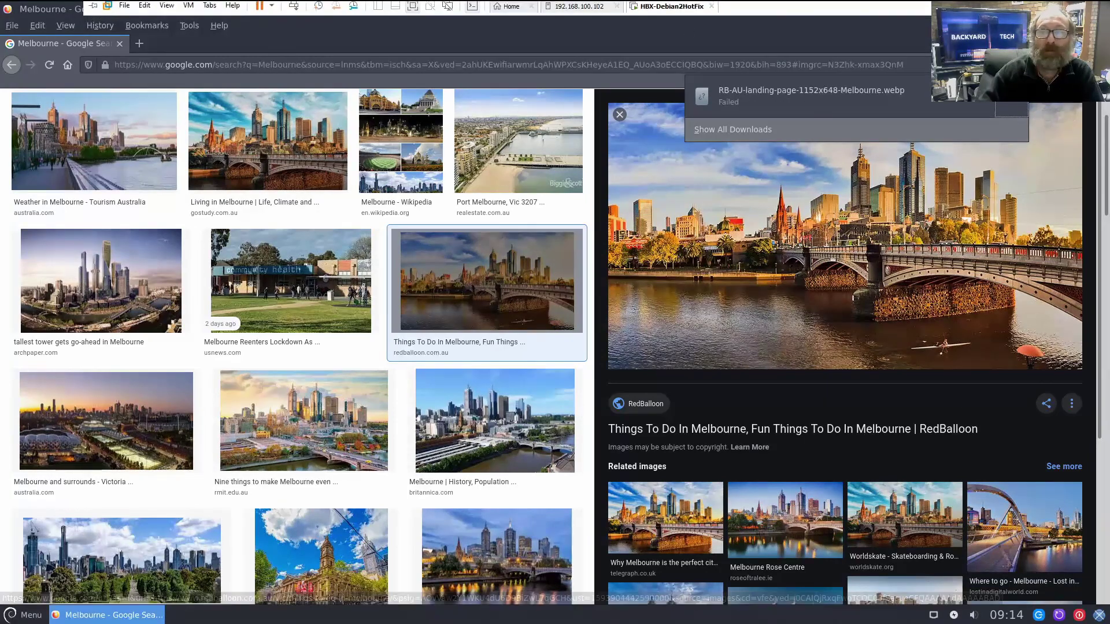
pyautogui.press('Escape')
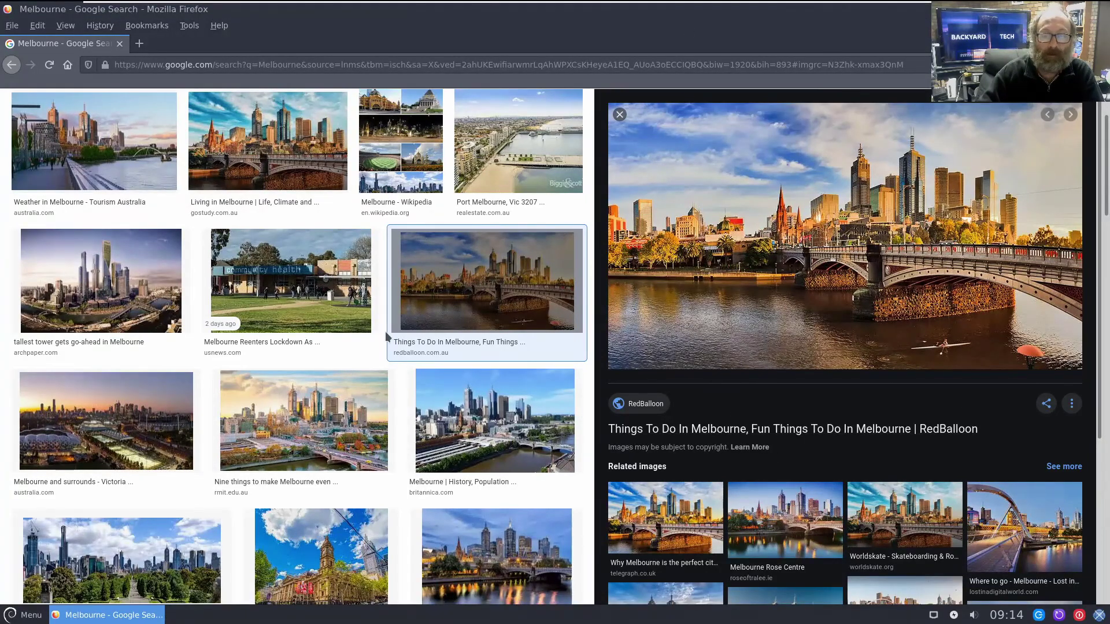
# Open the Britannica Melbourne skyline picture from the image results and start saving it in /usr/share/backgrounds
pyautogui.click(619, 115)
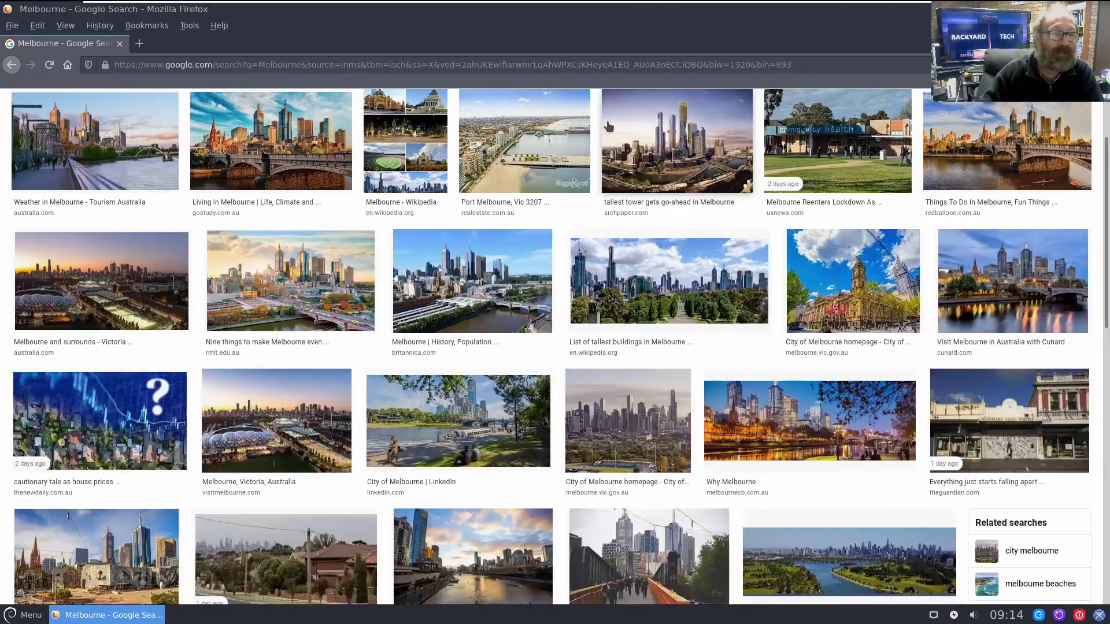
pyautogui.click(450, 282)
pyautogui.rightClick(746, 254)
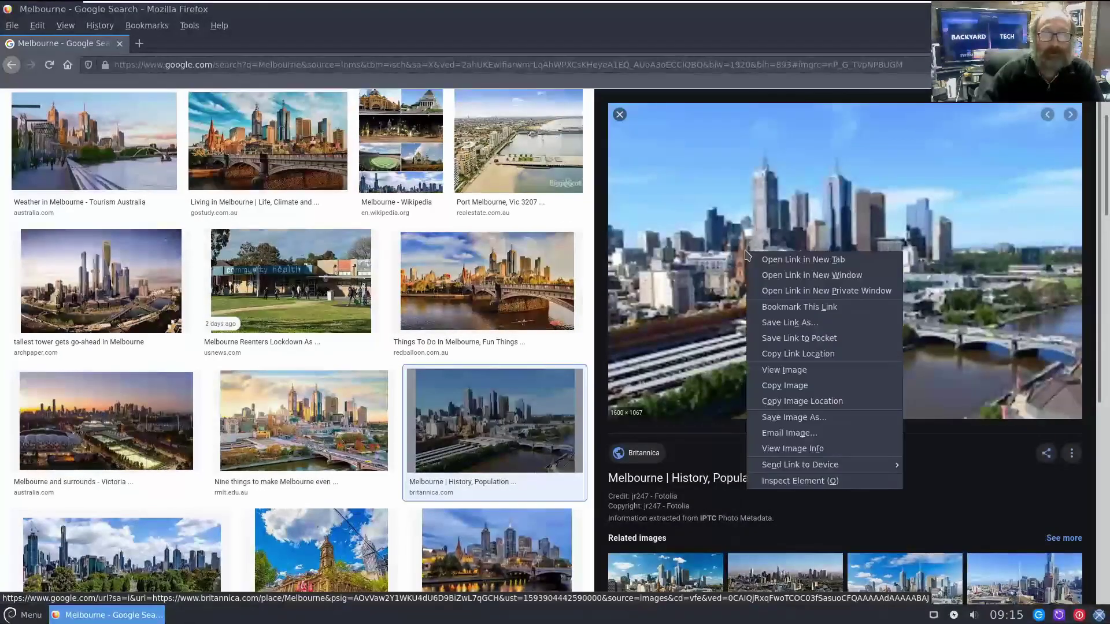
pyautogui.click(820, 421)
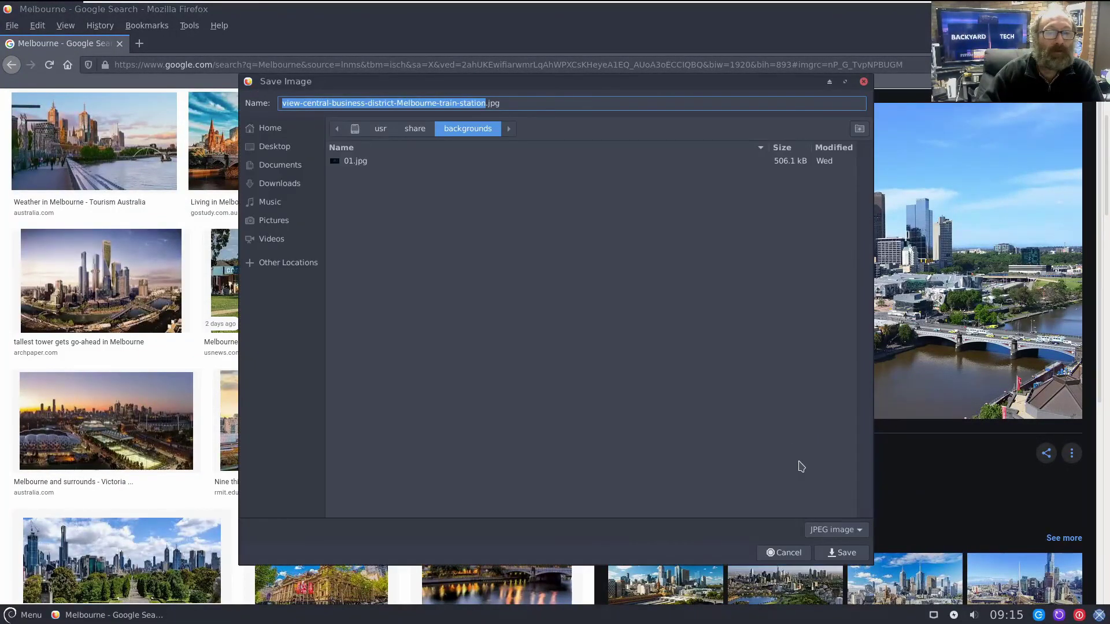